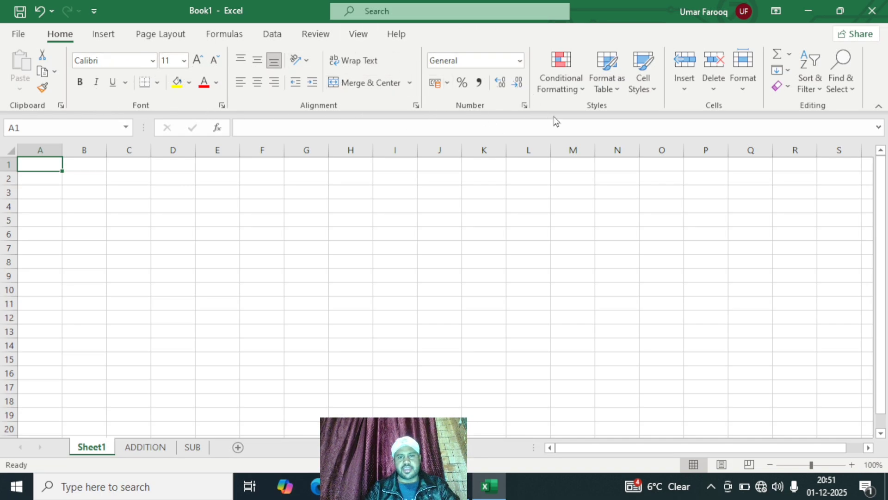
{"action": "left_click", "coordinate": [577, 87]}
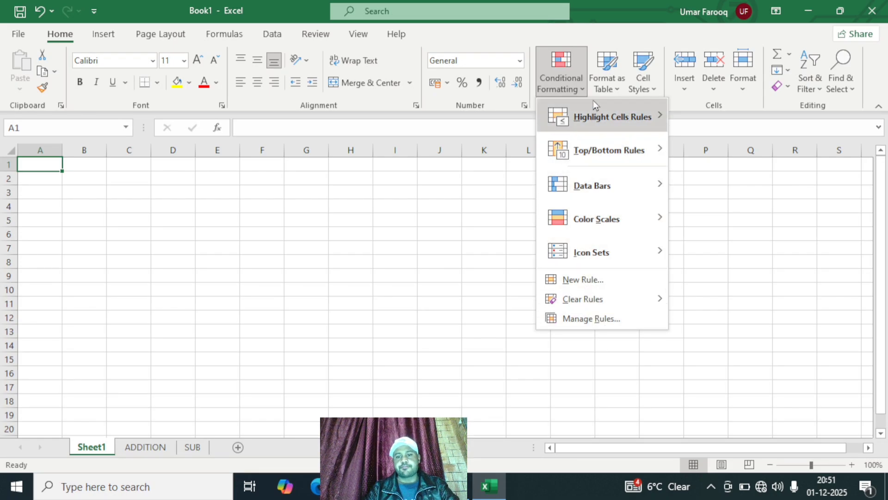
{"action": "left_click", "coordinate": [465, 212]}
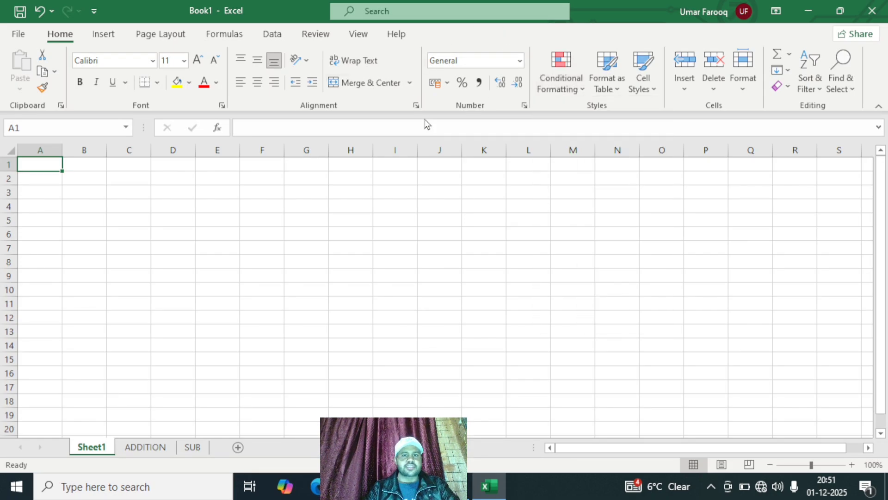
{"action": "left_click", "coordinate": [342, 300]}
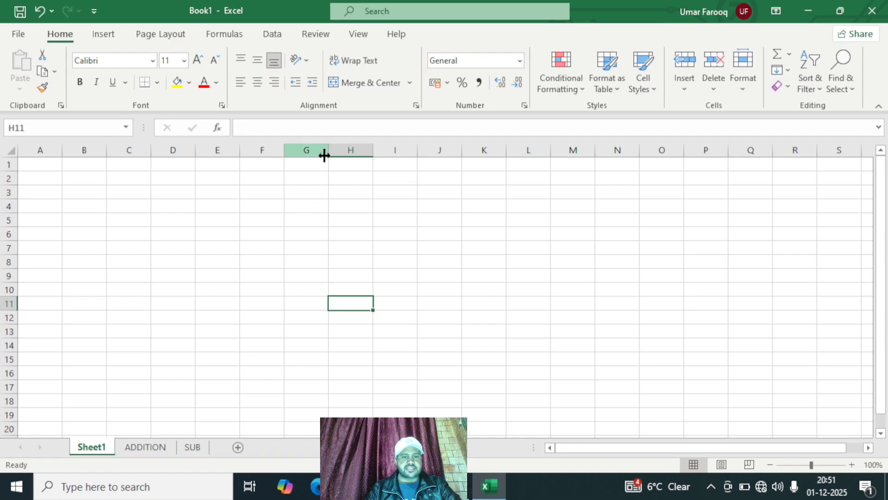
Step: Widen column G to about twice its width and enter the text ABCDEF in cell G2
{"action": "left_click_drag", "start_coordinate": [324, 156], "coordinate": [376, 156]}
{"action": "left_click", "coordinate": [334, 178]}
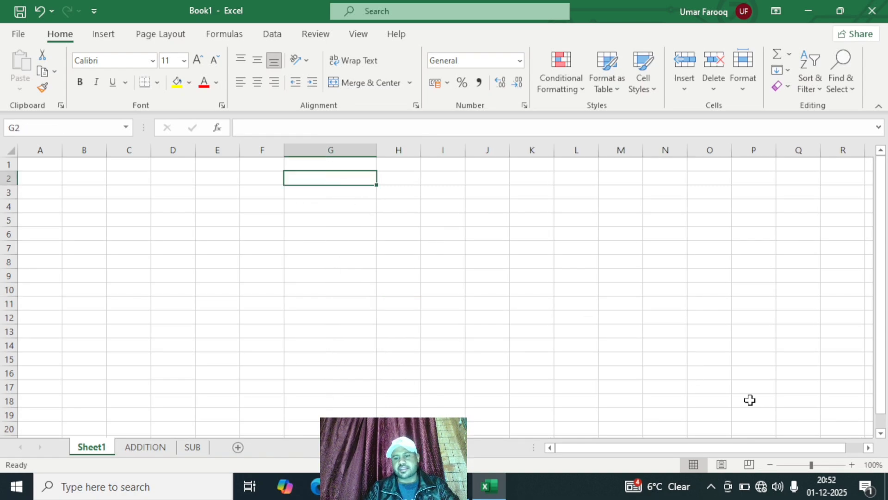
{"action": "left_click", "coordinate": [817, 464]}
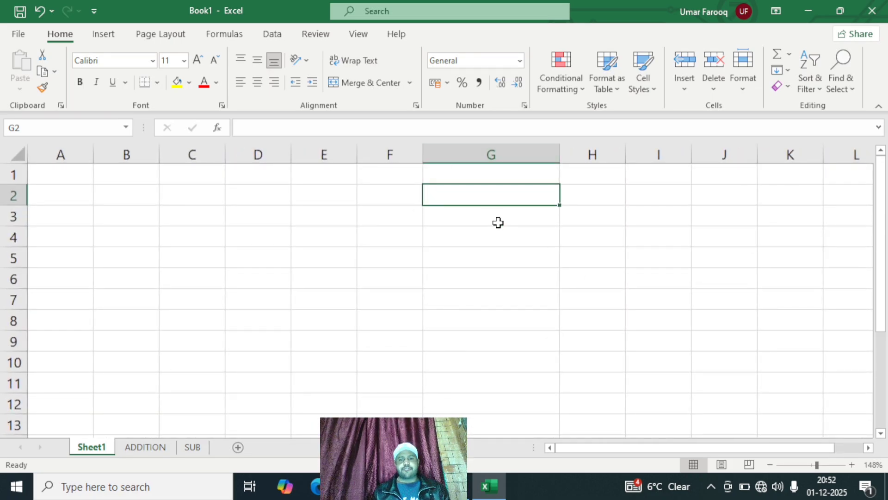
{"action": "type", "text": "A"}
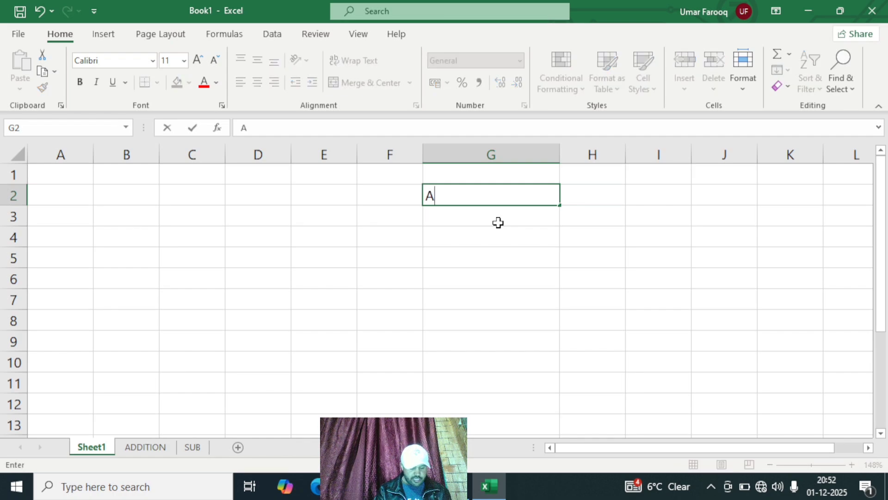
{"action": "type", "text": "BCDEF"}
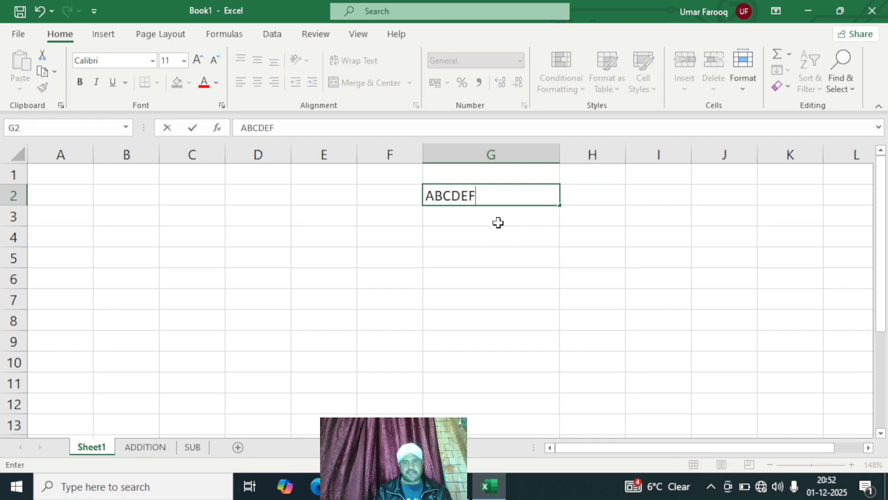
{"action": "left_click", "coordinate": [468, 282]}
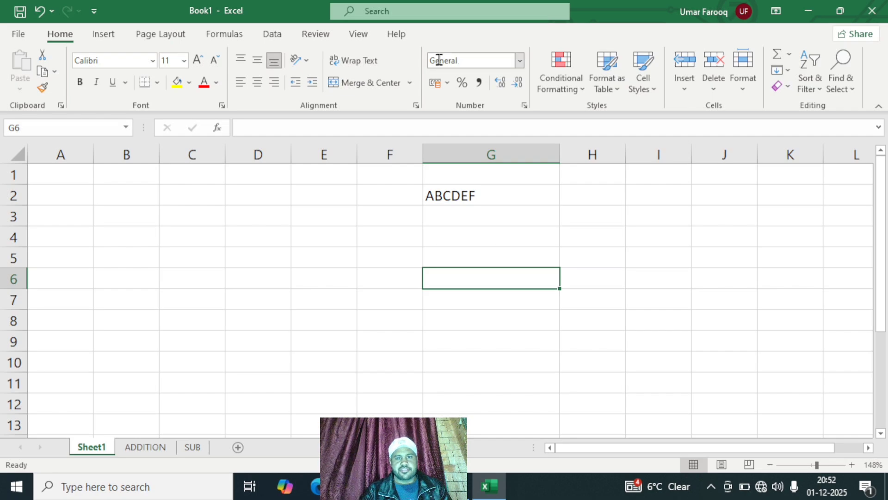
Step: Replace the text in cell G2 with the number 123456789
{"action": "left_click", "coordinate": [505, 204]}
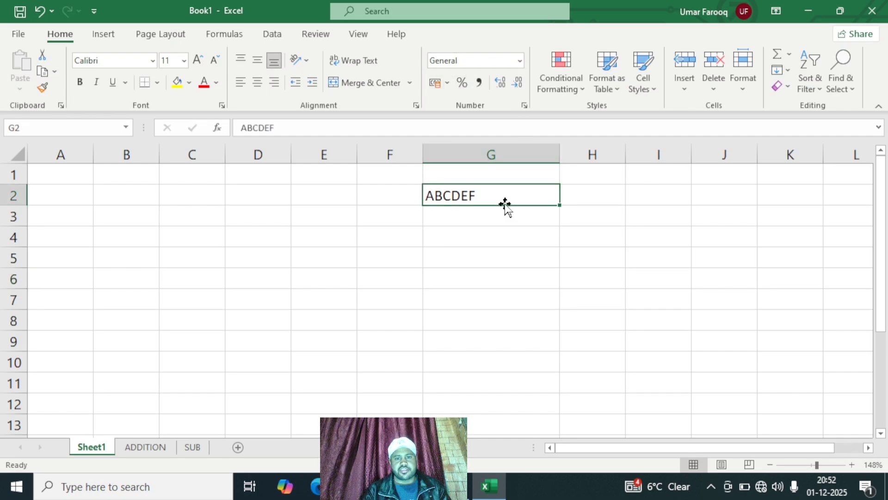
{"action": "key", "text": "BackSpace"}
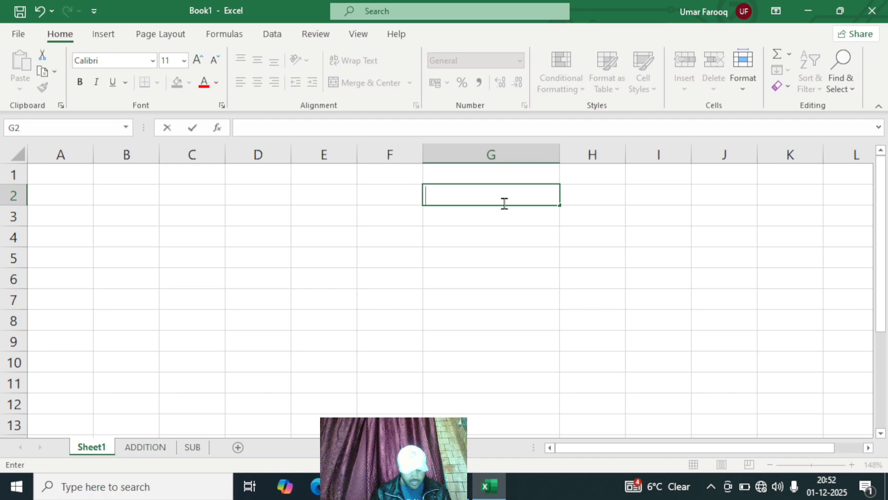
{"action": "type", "text": "1234567"}
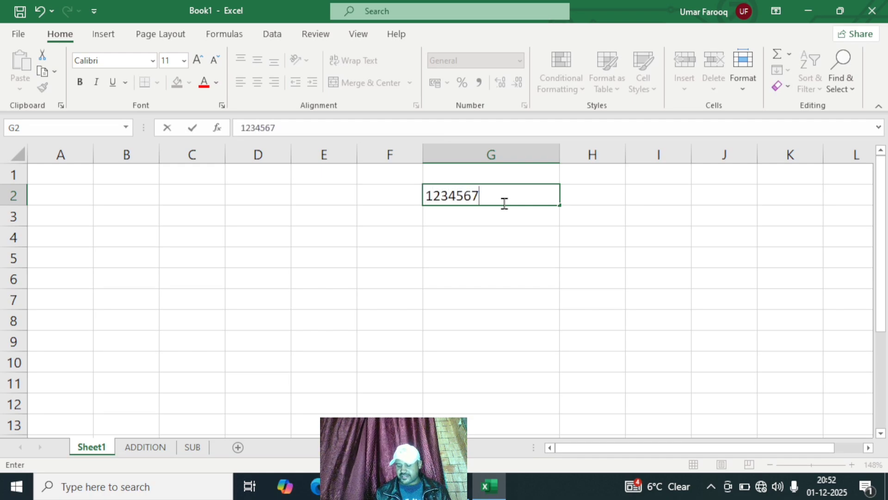
{"action": "type", "text": "89"}
{"action": "left_click", "coordinate": [398, 243]}
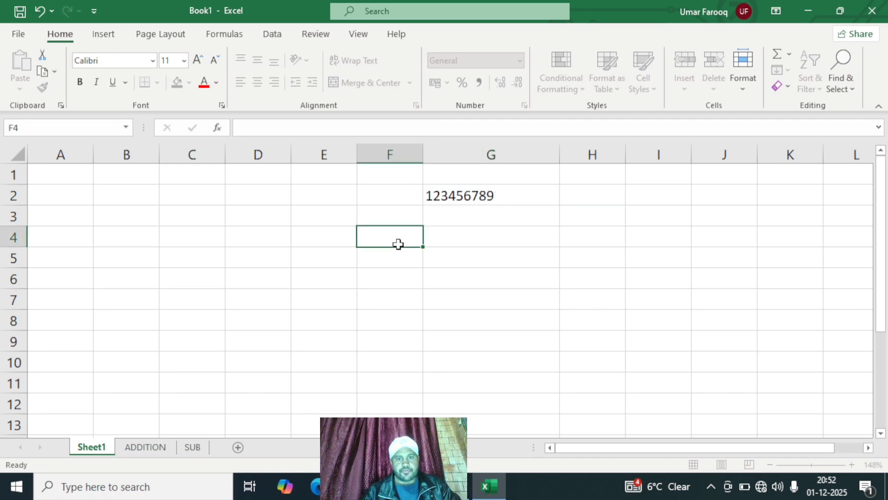
{"action": "double_click", "coordinate": [535, 194]}
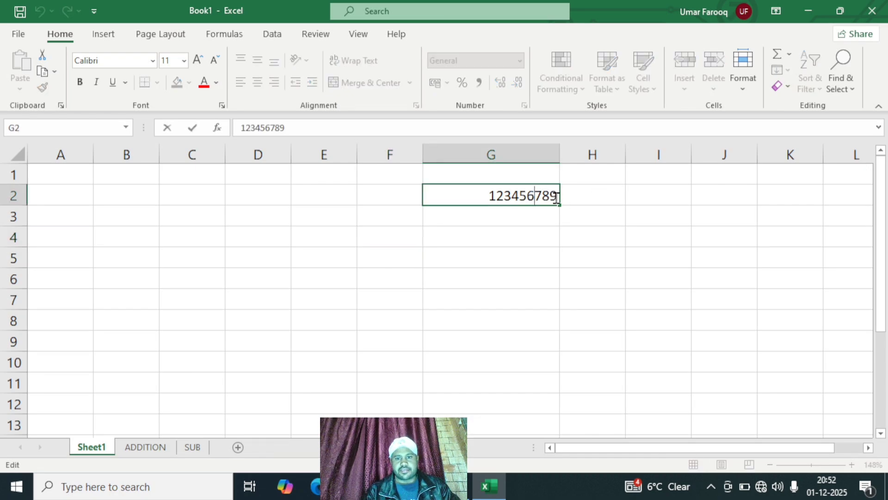
{"action": "left_click", "coordinate": [558, 198]}
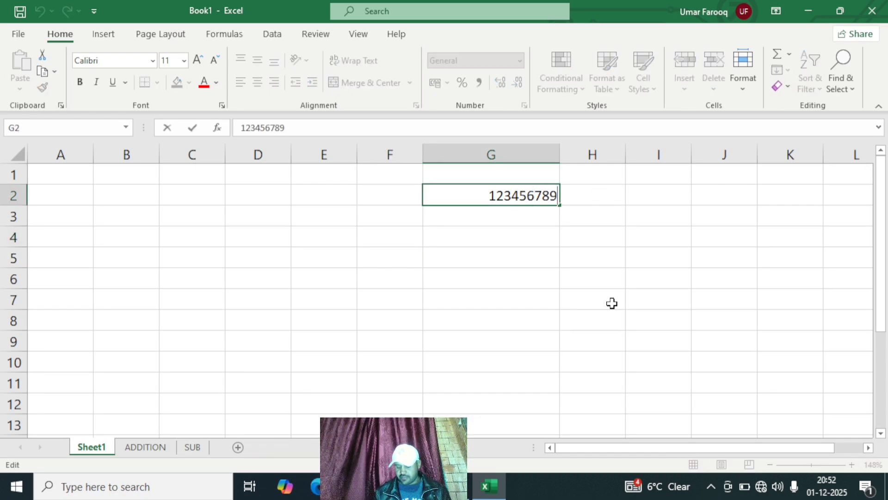
{"action": "type", "text": "1"}
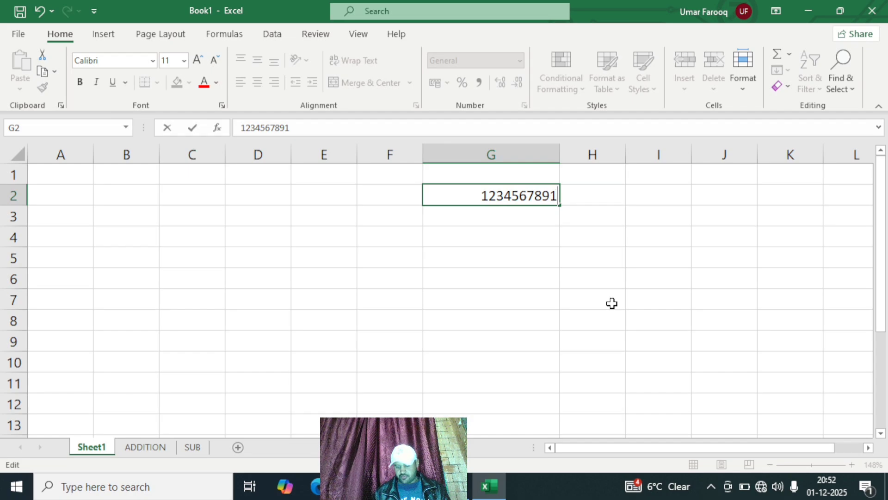
{"action": "type", "text": ".234"}
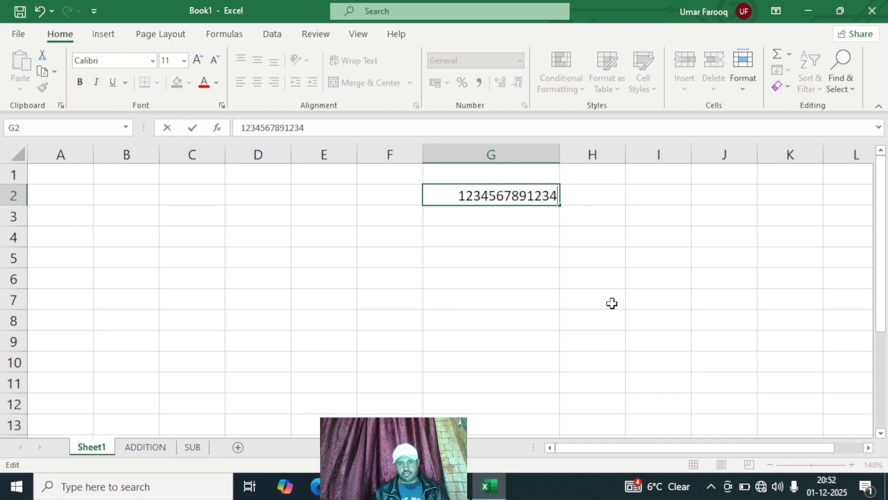
{"action": "key", "text": "Return"}
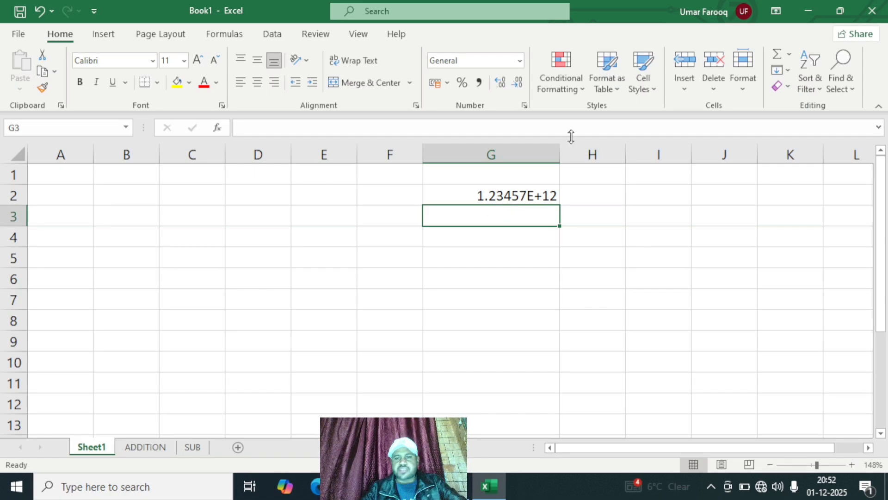
Step: Apply the Number format to cell G2 and widen column G enough to fit the full value with its decimals
{"action": "left_click_drag", "start_coordinate": [559, 156], "coordinate": [548, 182]}
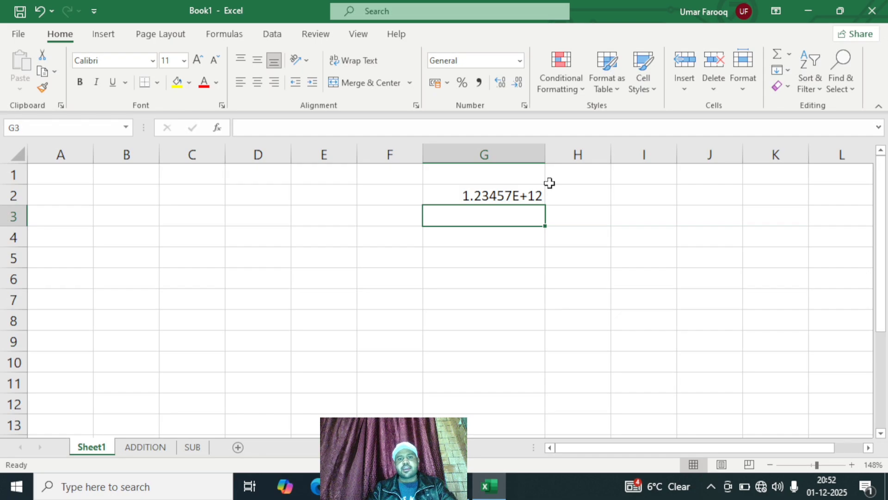
{"action": "left_click", "coordinate": [502, 203]}
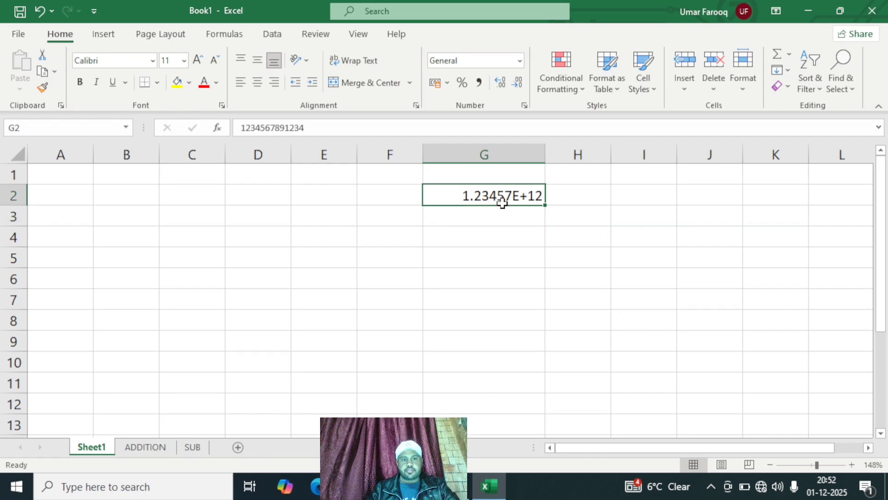
{"action": "left_click", "coordinate": [520, 63]}
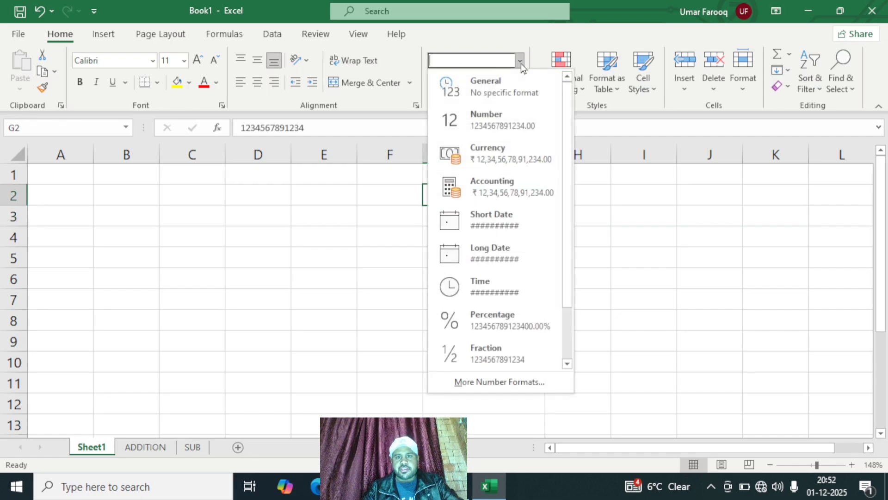
{"action": "left_click", "coordinate": [507, 120]}
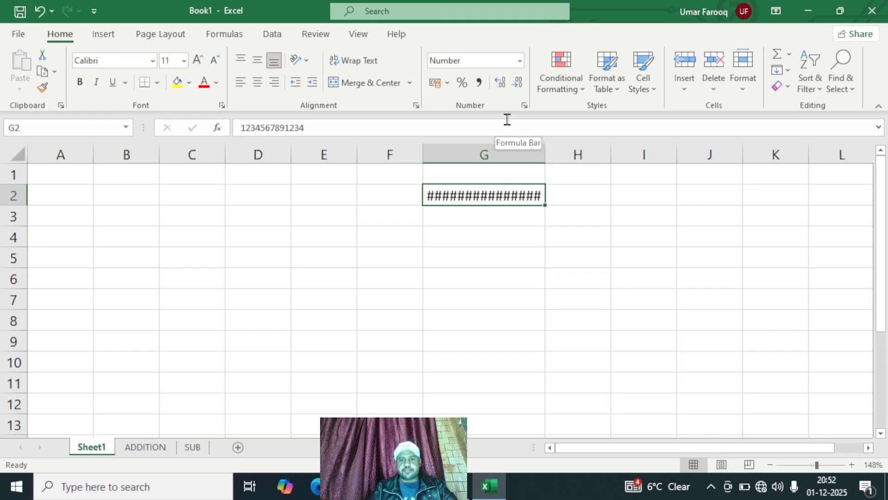
{"action": "left_click_drag", "start_coordinate": [545, 155], "coordinate": [594, 168]}
{"action": "left_click", "coordinate": [704, 266]}
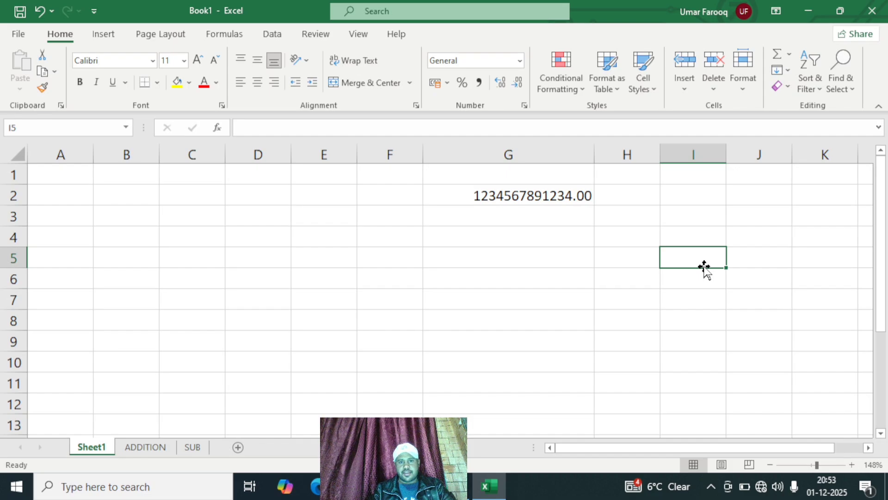
Step: Switch cell G2 back to the General format and reapply the Number format to compare them
{"action": "left_click", "coordinate": [486, 194]}
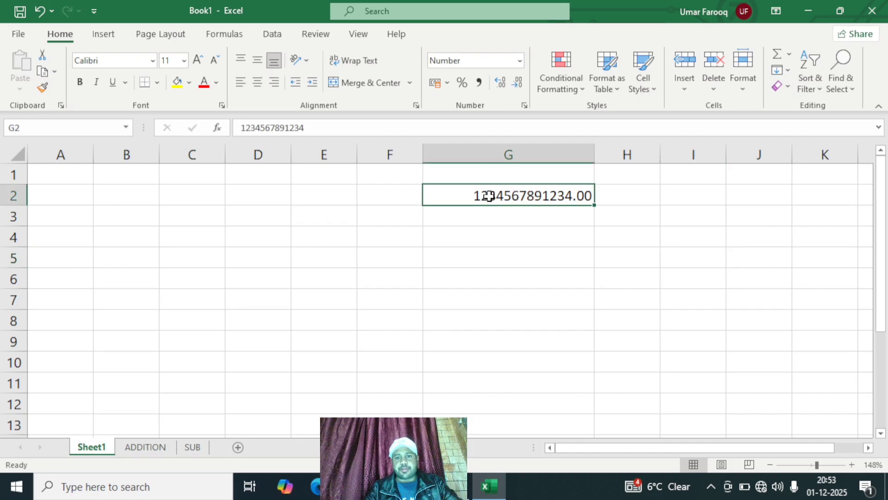
{"action": "left_click", "coordinate": [520, 61]}
{"action": "left_click", "coordinate": [491, 79]}
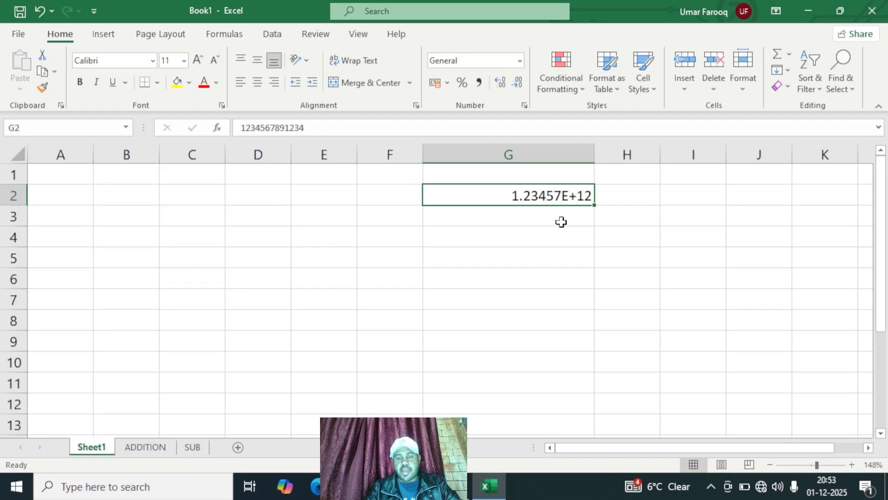
{"action": "left_click", "coordinate": [520, 61]}
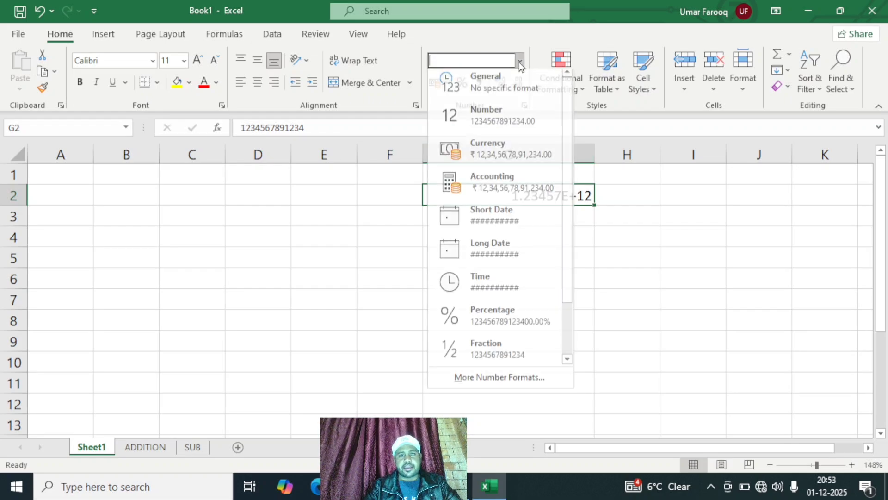
{"action": "left_click", "coordinate": [509, 119]}
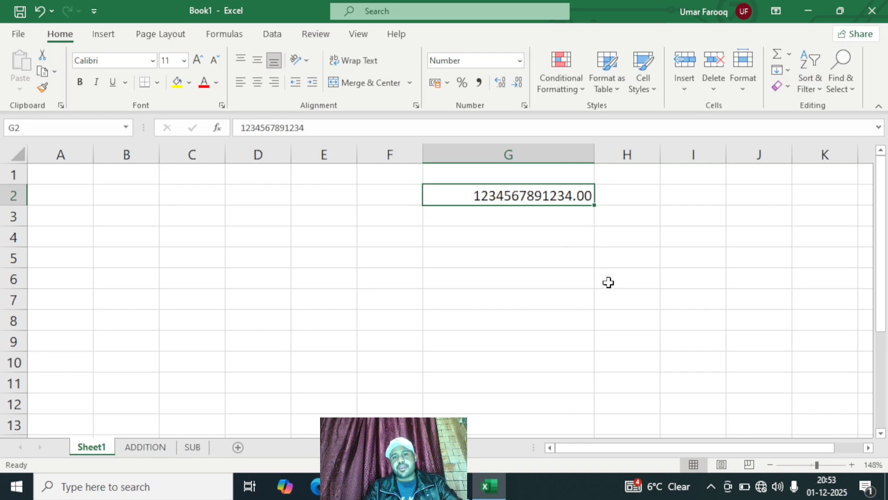
Step: Increase the decimal places of the number in cell G2 to four
{"action": "left_click", "coordinate": [823, 464]}
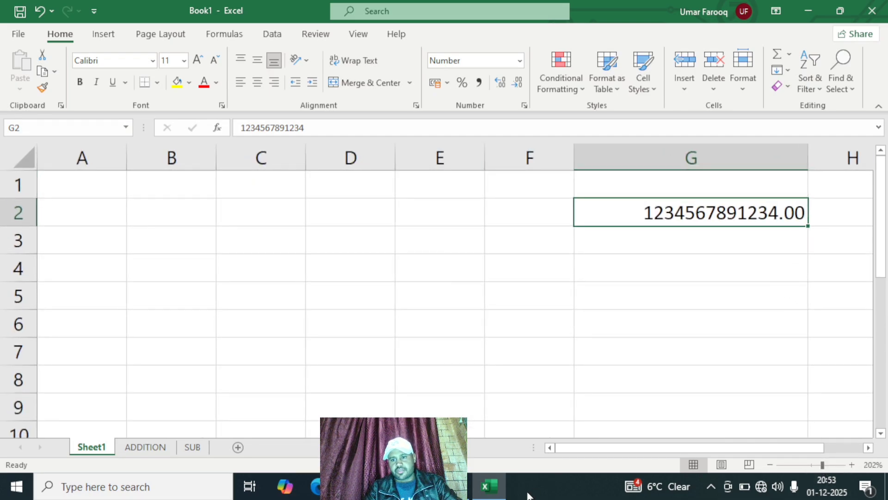
{"action": "left_click_drag", "start_coordinate": [581, 449], "coordinate": [622, 448]}
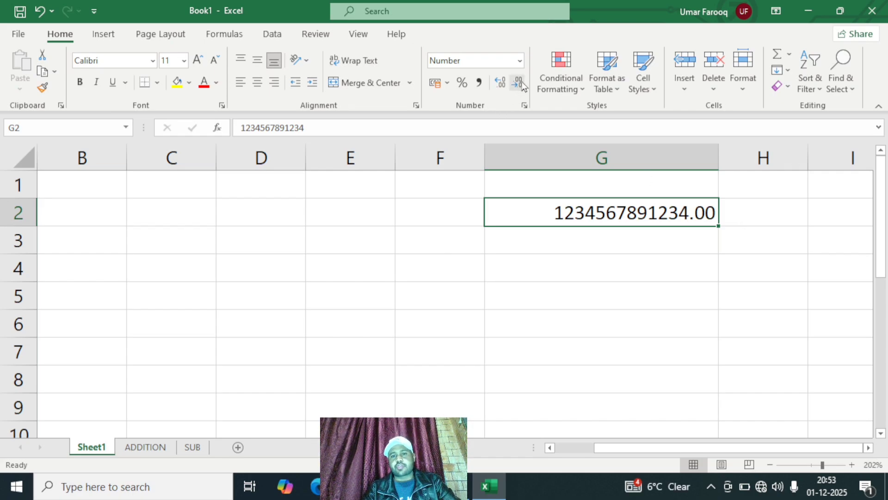
{"action": "left_click", "coordinate": [504, 85]}
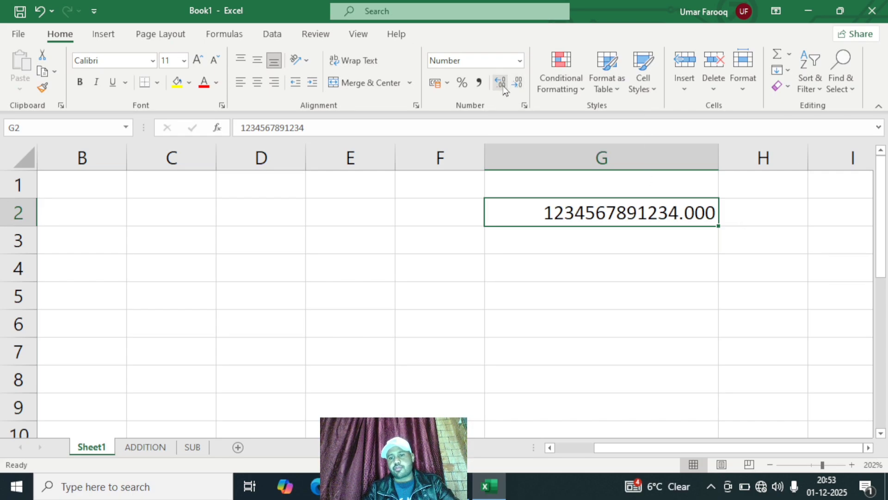
{"action": "left_click", "coordinate": [504, 85]}
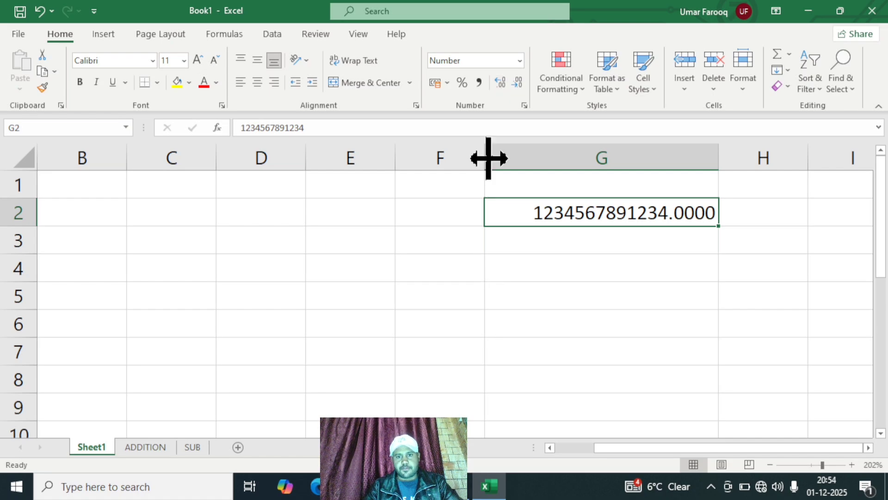
Step: Turn on screen magnification and set the number format of cell G2 to General
{"action": "key", "text": "super+plus"}
{"action": "left_click", "coordinate": [312, 115]}
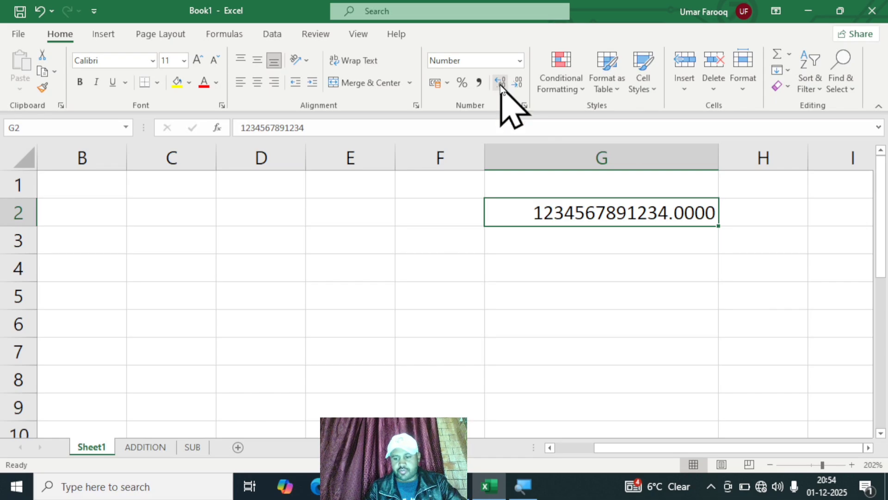
{"action": "key", "text": "super+plus"}
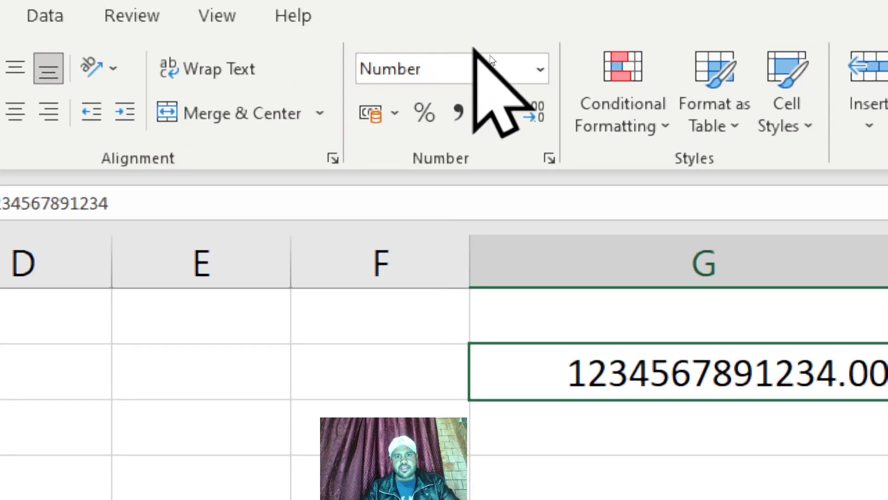
{"action": "left_click", "coordinate": [540, 69]}
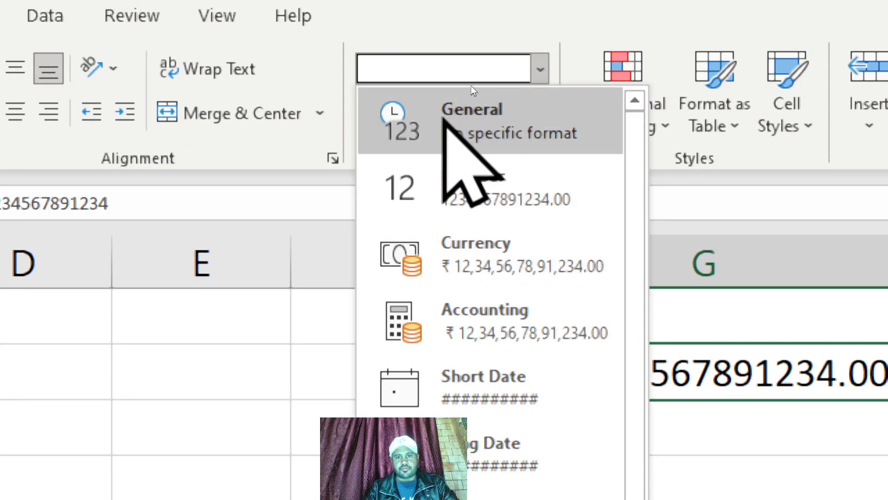
{"action": "left_click", "coordinate": [445, 115]}
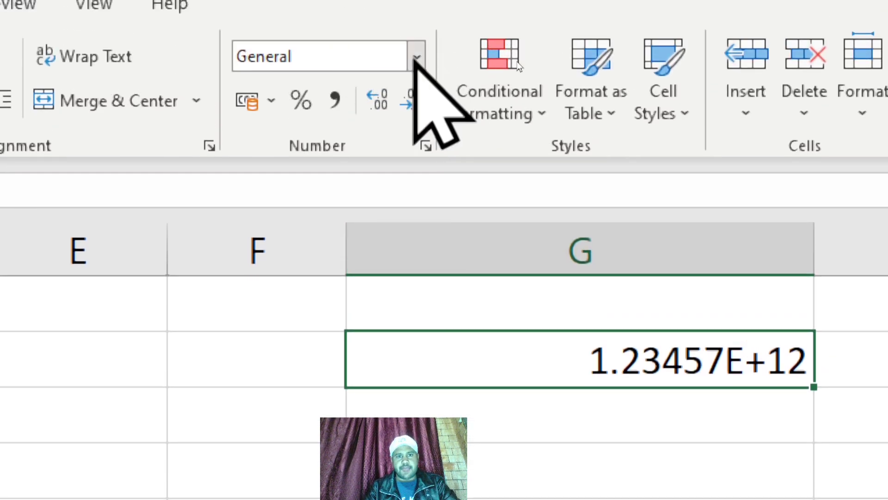
Step: Apply the Number format to cell G2 and reduce its decimal places to none
{"action": "left_click", "coordinate": [415, 59]}
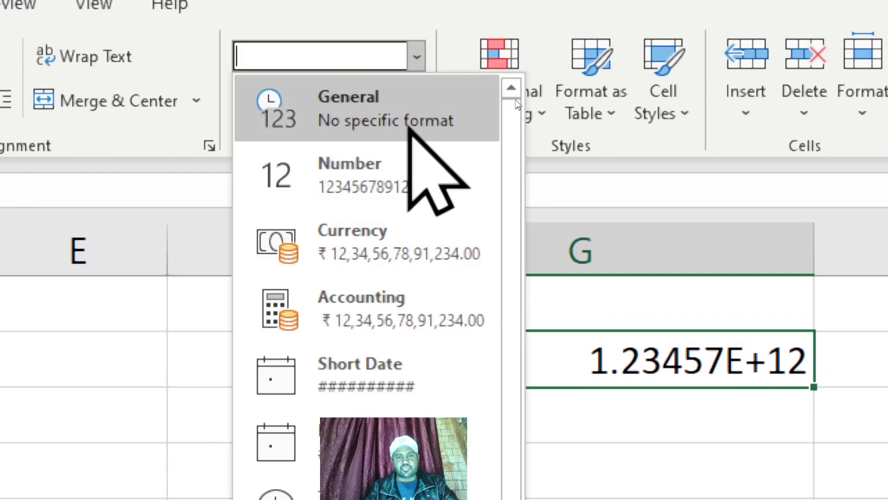
{"action": "left_click", "coordinate": [384, 185]}
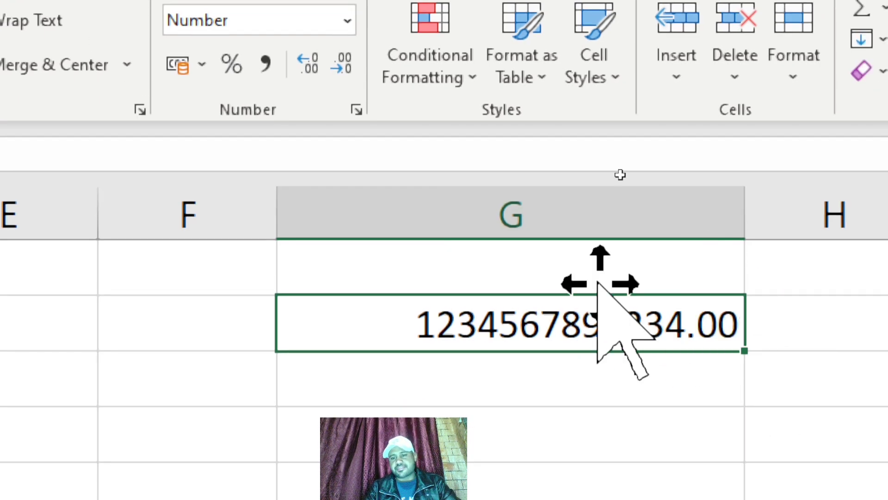
{"action": "left_click", "coordinate": [346, 69]}
{"action": "left_click", "coordinate": [347, 69]}
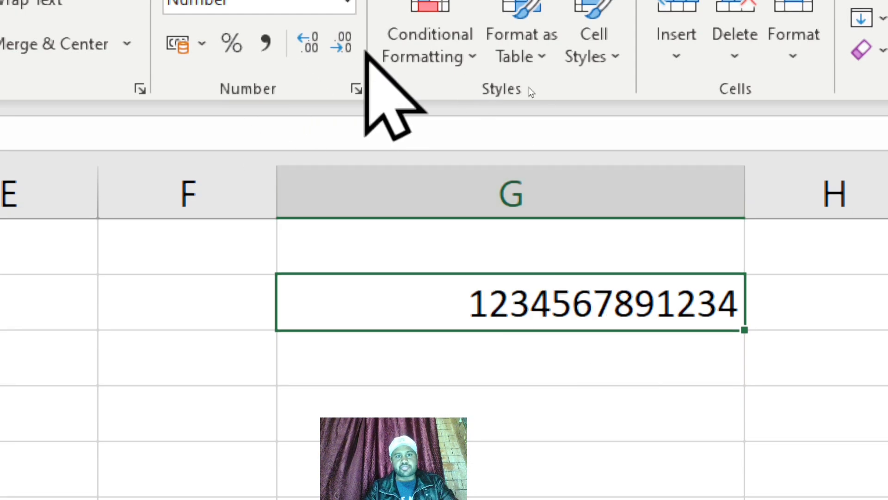
Step: Increase the decimal places of the number in cell G2 to five, and reduce them back to none
{"action": "left_click", "coordinate": [307, 43]}
{"action": "left_click", "coordinate": [307, 43]}
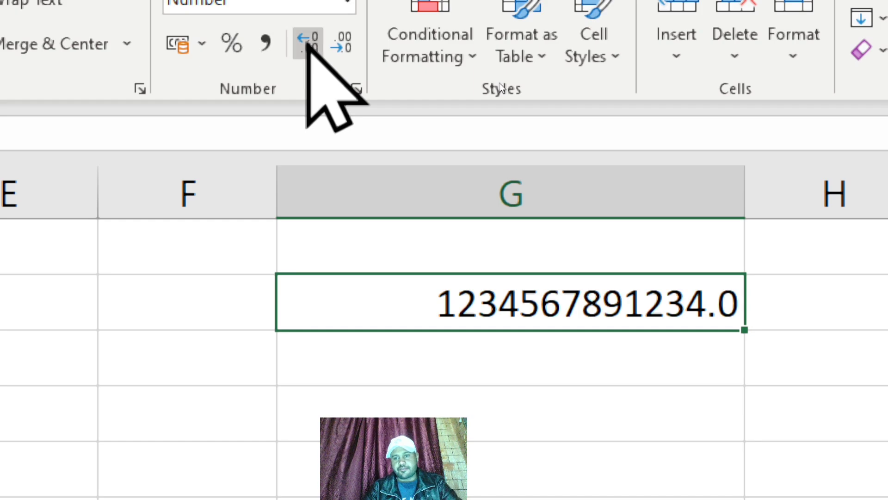
{"action": "left_click", "coordinate": [307, 43]}
{"action": "left_click", "coordinate": [307, 43]}
{"action": "left_click", "coordinate": [307, 43]}
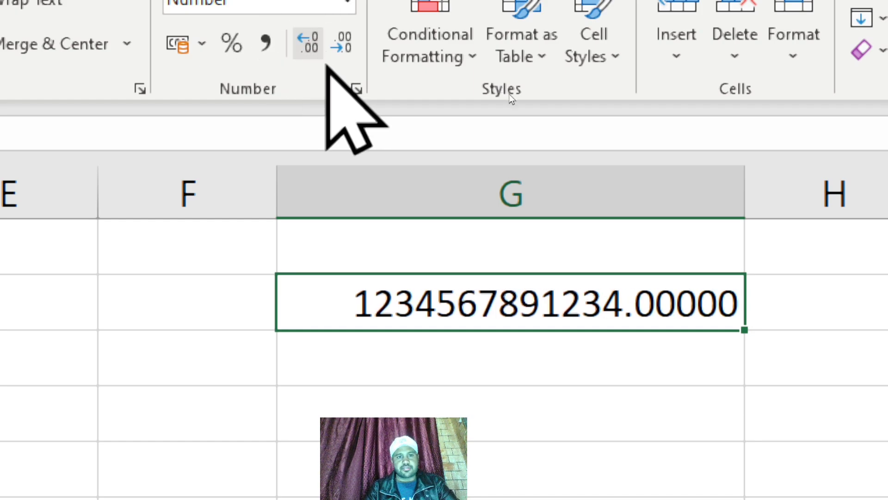
{"action": "left_click", "coordinate": [342, 46]}
{"action": "left_click", "coordinate": [342, 46]}
{"action": "left_click", "coordinate": [343, 46]}
{"action": "left_click", "coordinate": [343, 46]}
{"action": "left_click", "coordinate": [343, 46]}
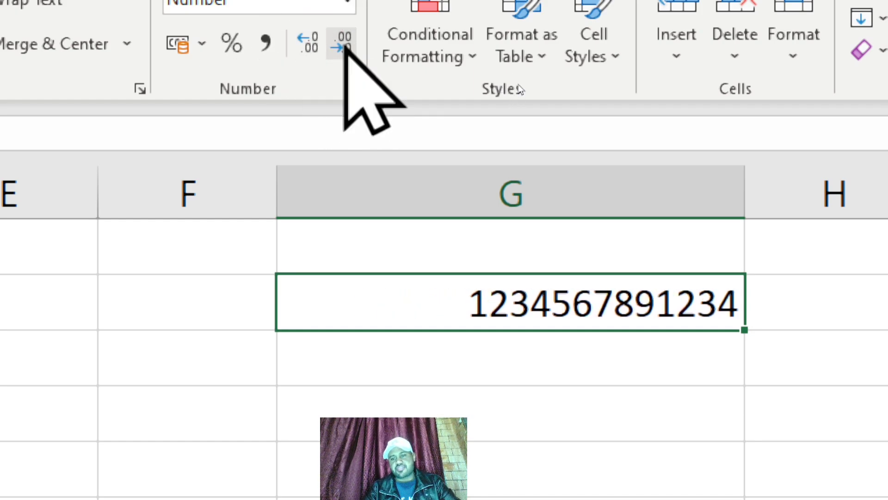
{"action": "left_click", "coordinate": [345, 47]}
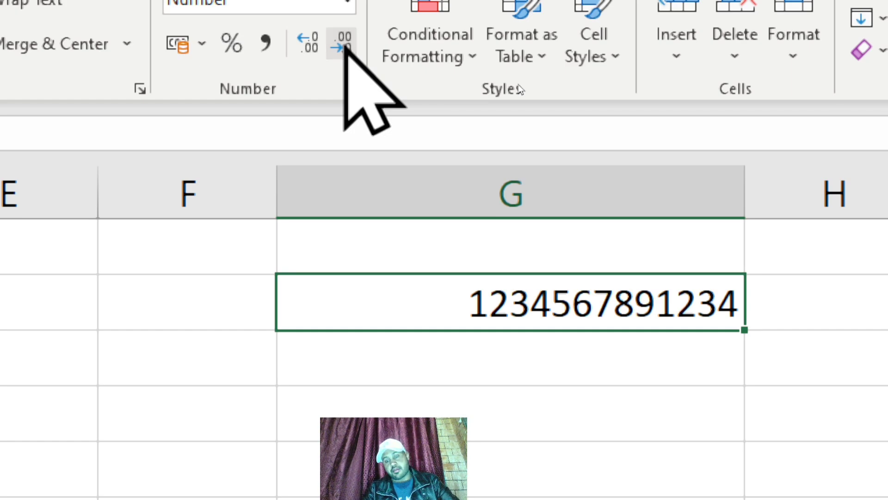
Step: Show four decimal places on the number in cell G2, and remove them all again
{"action": "left_click", "coordinate": [309, 46]}
{"action": "left_click", "coordinate": [309, 46]}
{"action": "left_click", "coordinate": [309, 46]}
{"action": "left_click", "coordinate": [308, 47]}
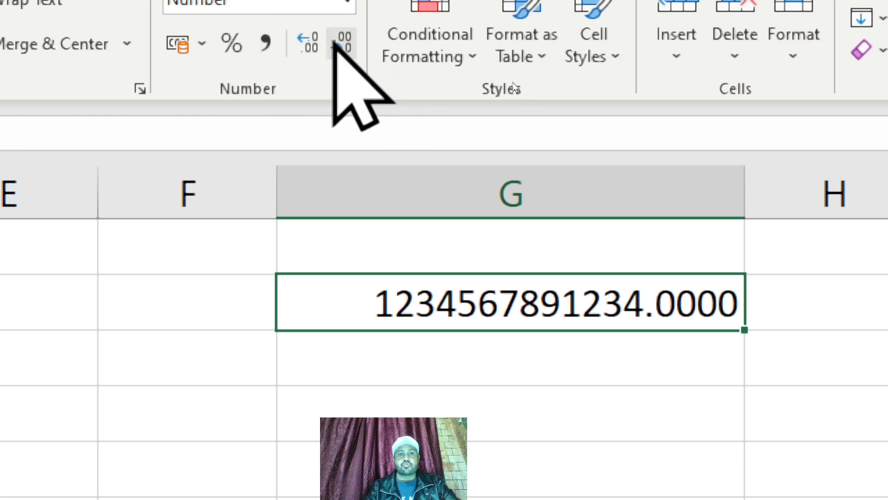
{"action": "left_click", "coordinate": [335, 44]}
{"action": "left_click", "coordinate": [334, 44]}
{"action": "left_click", "coordinate": [334, 45]}
{"action": "left_click", "coordinate": [334, 45]}
{"action": "left_click", "coordinate": [334, 44]}
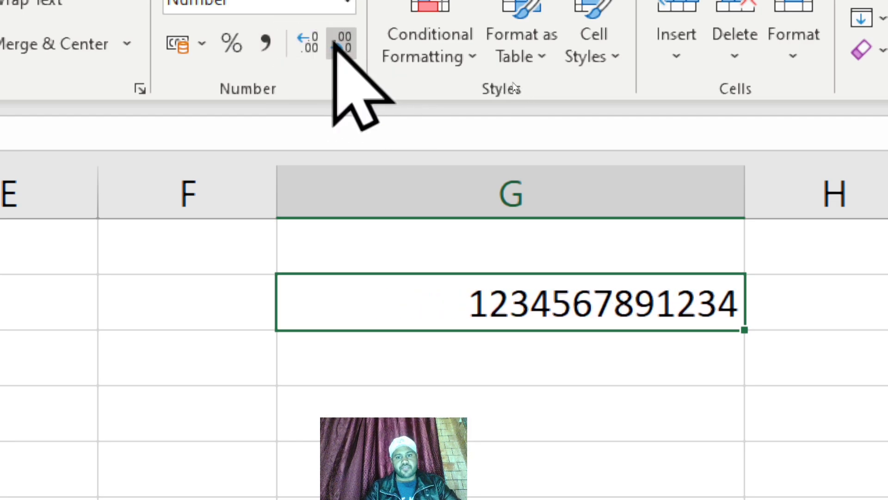
Step: Clear the number from cell G2
{"action": "key", "text": "BackSpace"}
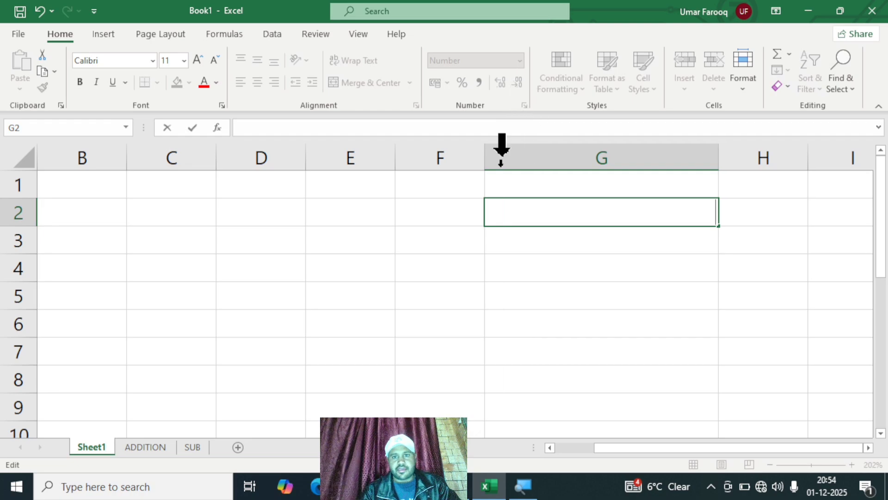
{"action": "left_click", "coordinate": [514, 241]}
{"action": "left_click", "coordinate": [521, 218]}
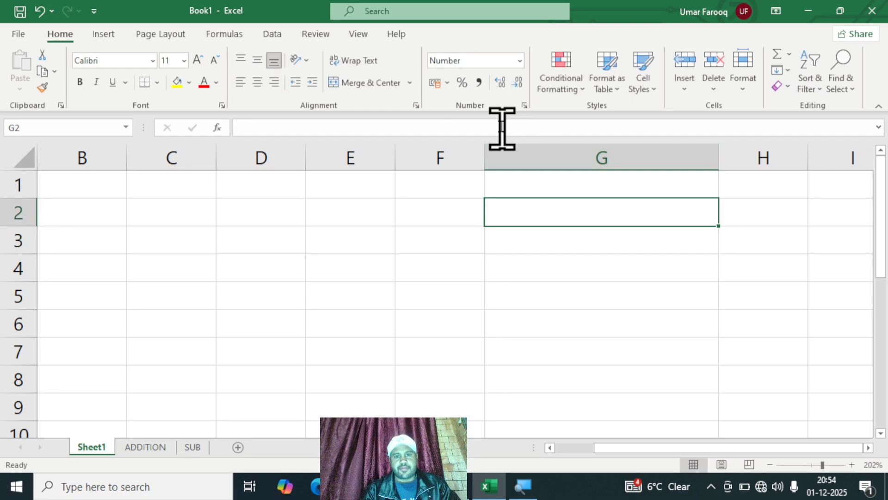
{"action": "left_click", "coordinate": [526, 246]}
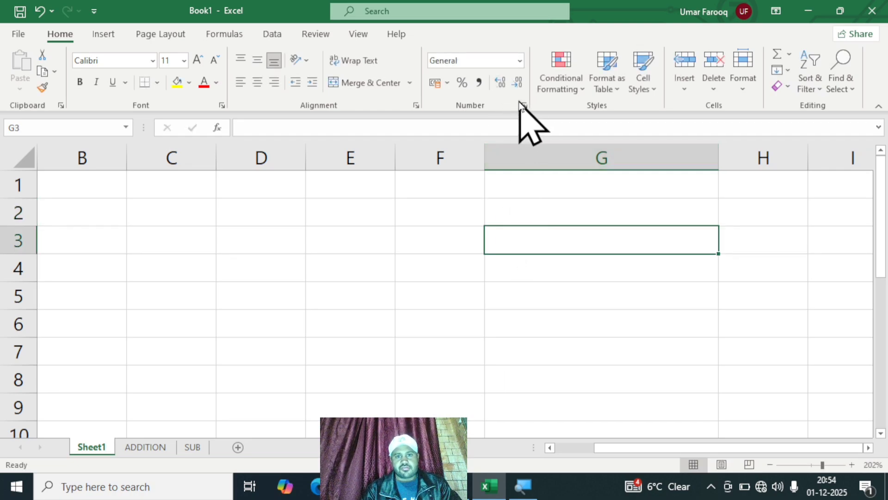
{"action": "left_click", "coordinate": [346, 258]}
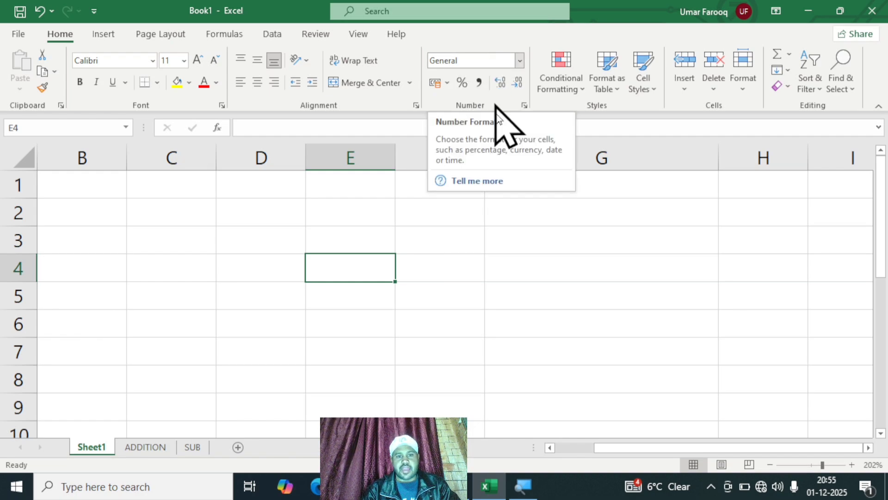
{"action": "left_click", "coordinate": [553, 264]}
{"action": "left_click", "coordinate": [551, 246]}
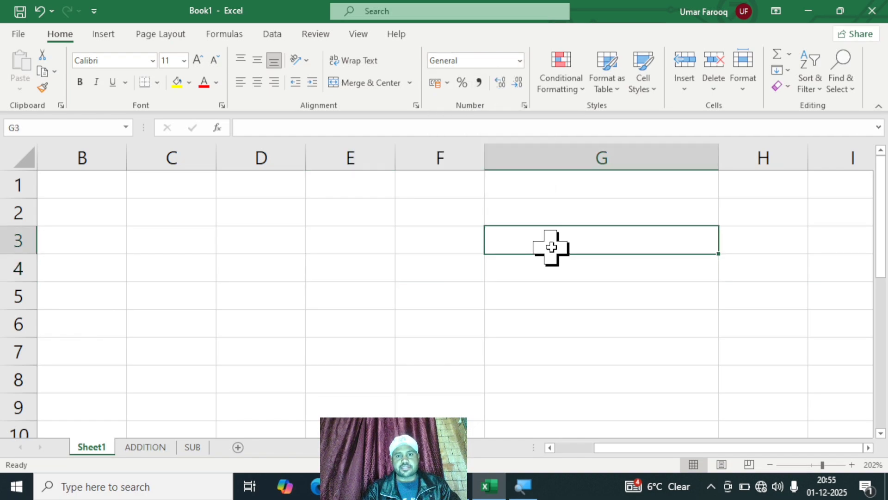
{"action": "left_click", "coordinate": [557, 212]}
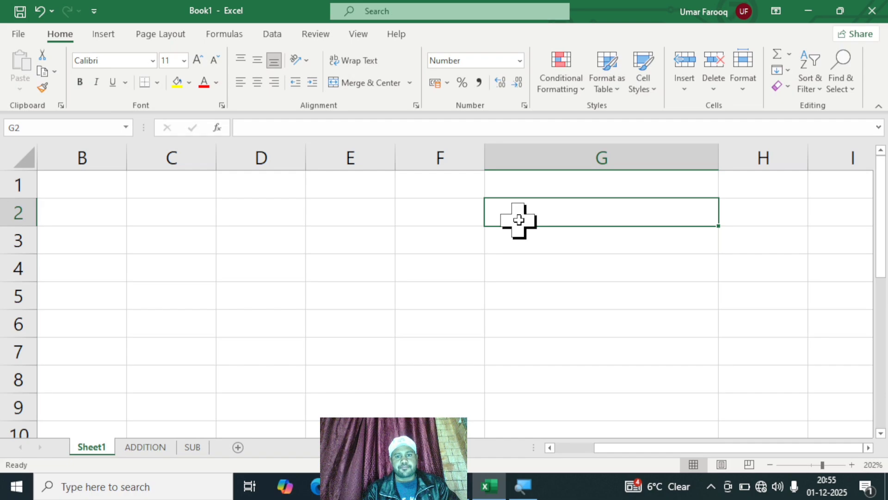
Step: Enter the number 123456 in cell E3 and keep that cell selected
{"action": "left_click", "coordinate": [326, 250]}
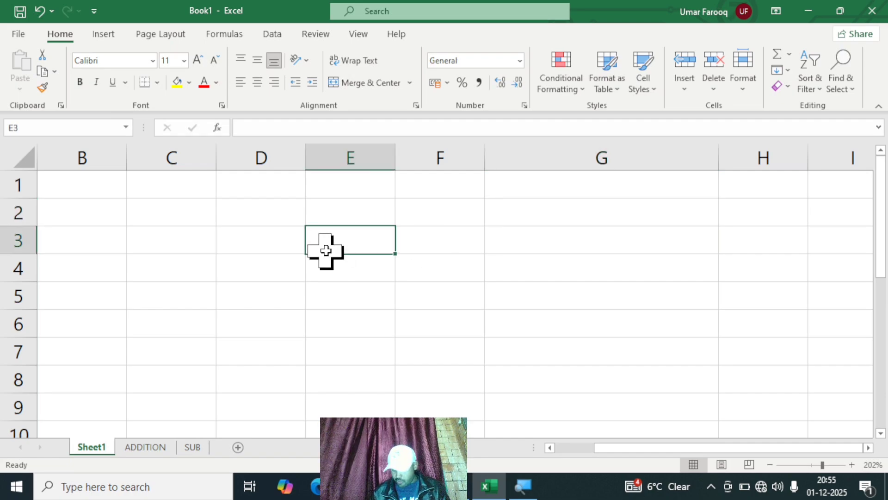
{"action": "type", "text": "123456"}
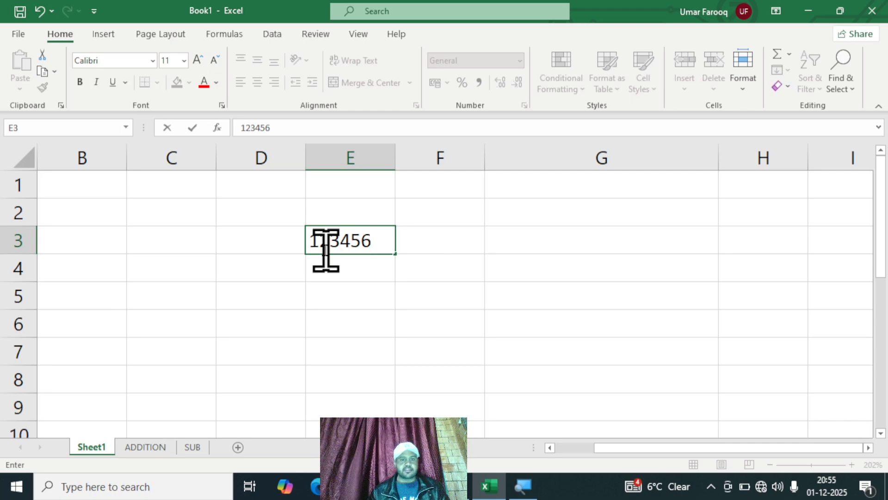
{"action": "left_click", "coordinate": [486, 260]}
{"action": "left_click", "coordinate": [380, 237]}
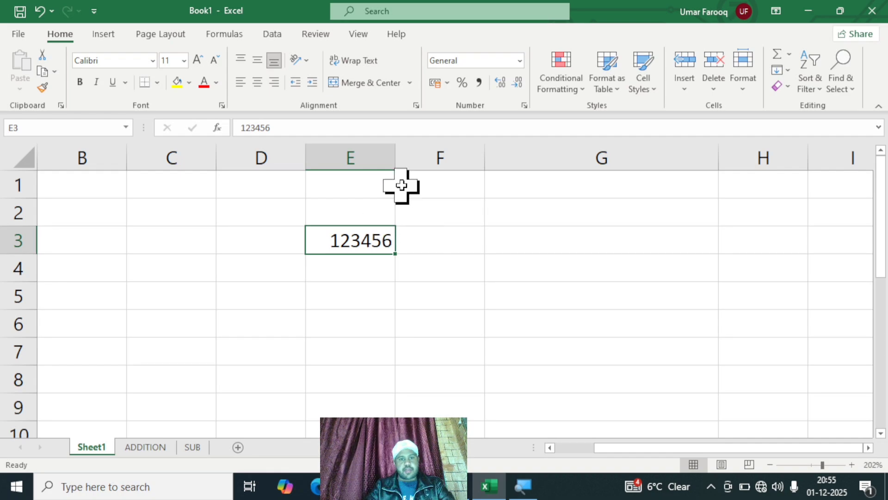
Step: Apply the comma style to cell E3 and reduce its decimal places to none
{"action": "left_click", "coordinate": [480, 82]}
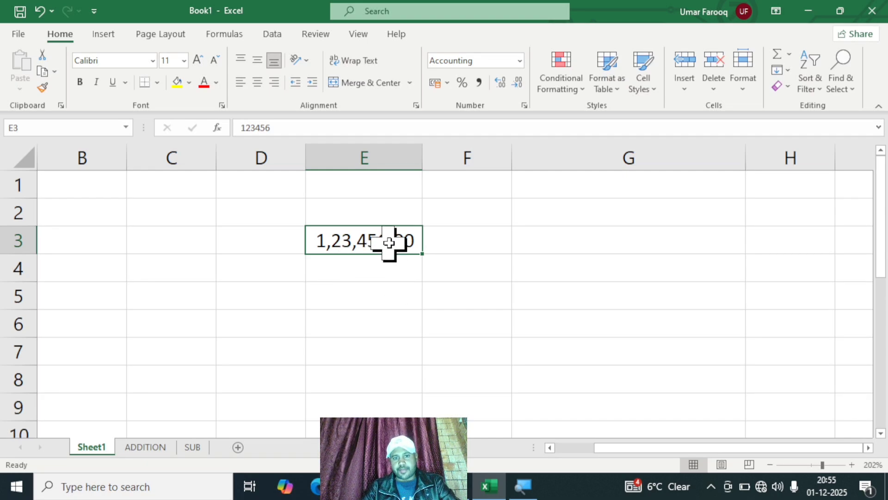
{"action": "left_click", "coordinate": [518, 83]}
{"action": "left_click", "coordinate": [519, 83]}
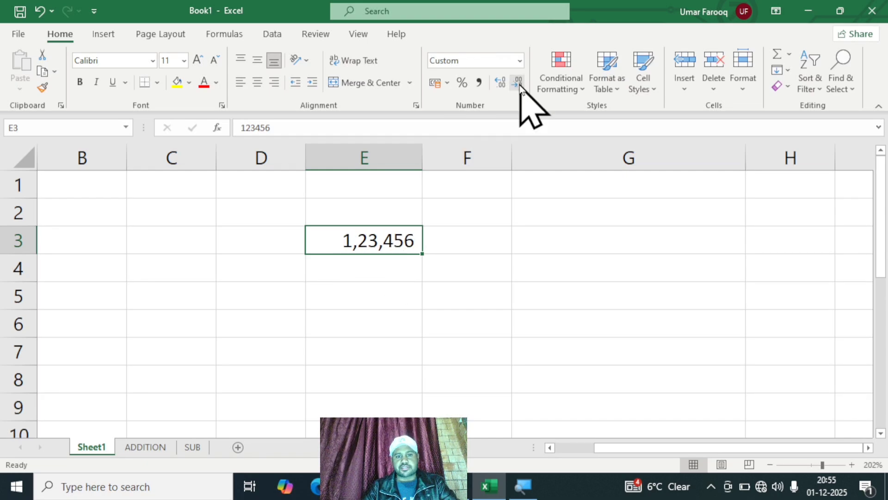
Step: Append 1245 to the number in cell E3 and widen column E beyond the full value
{"action": "double_click", "coordinate": [413, 240]}
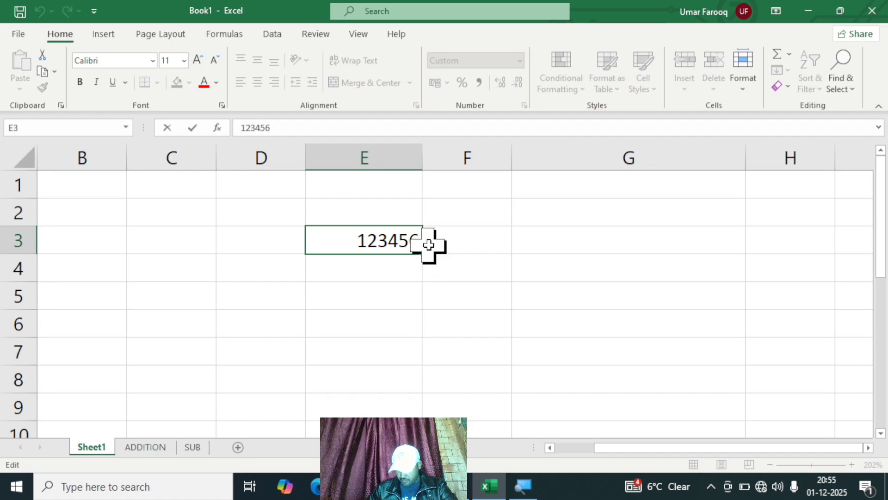
{"action": "type", "text": "1245"}
{"action": "key", "text": "Return"}
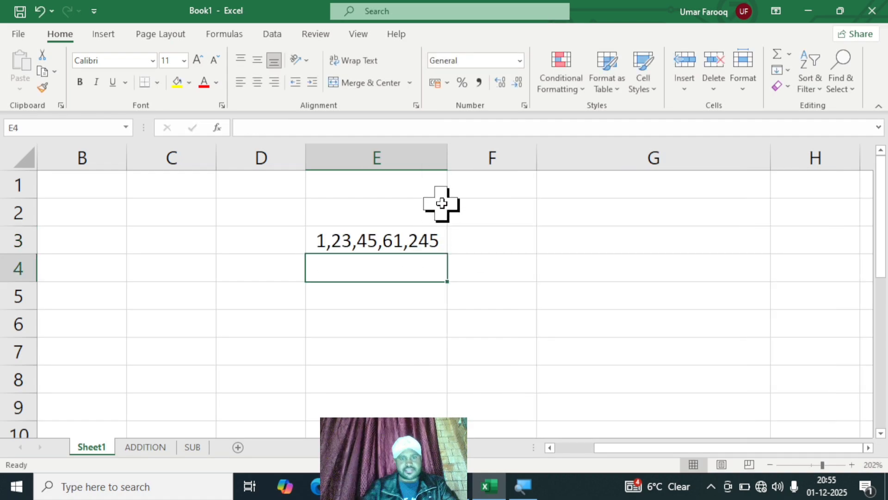
{"action": "left_click_drag", "start_coordinate": [448, 156], "coordinate": [482, 163]}
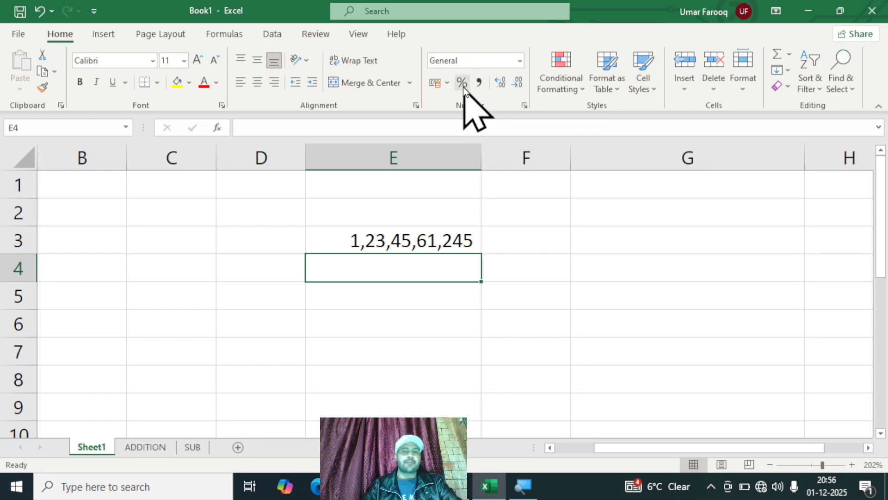
Step: Apply the percent style to the number in cell E3
{"action": "left_click", "coordinate": [463, 242]}
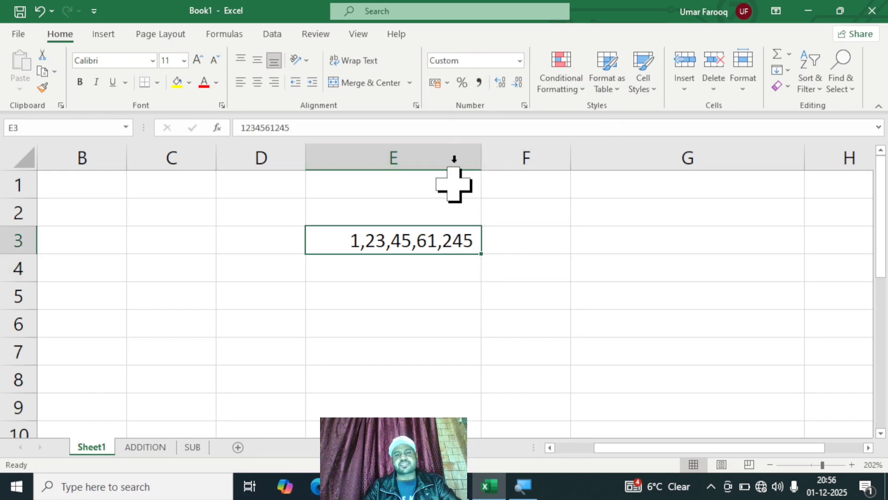
{"action": "left_click", "coordinate": [461, 83]}
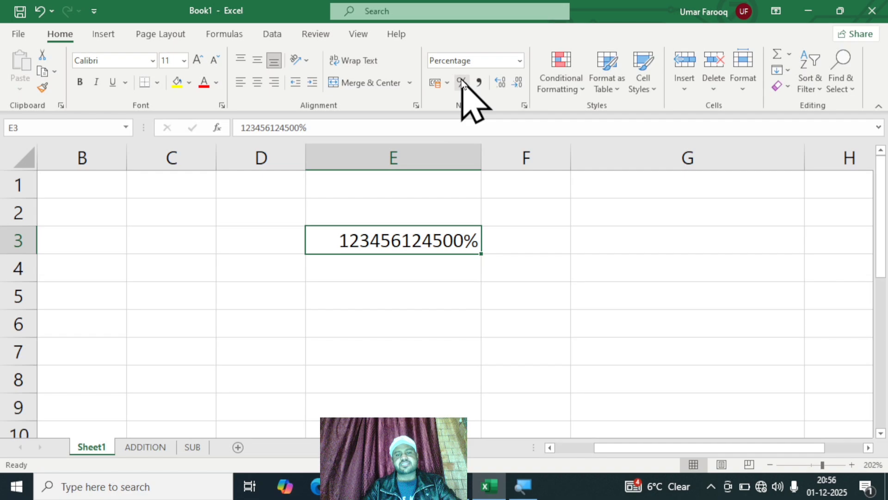
{"action": "left_click", "coordinate": [552, 223]}
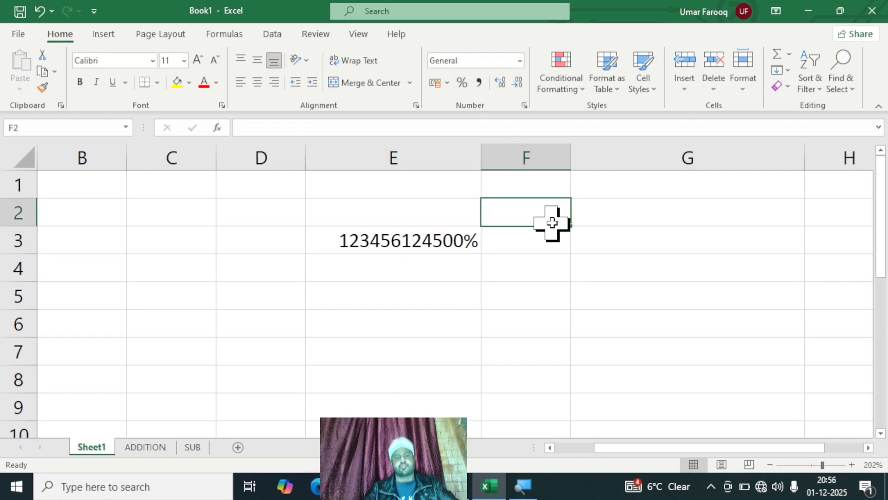
Step: Examine the currency choices offered by the accounting number format for cell E3, leaving them unapplied
{"action": "left_click", "coordinate": [417, 242]}
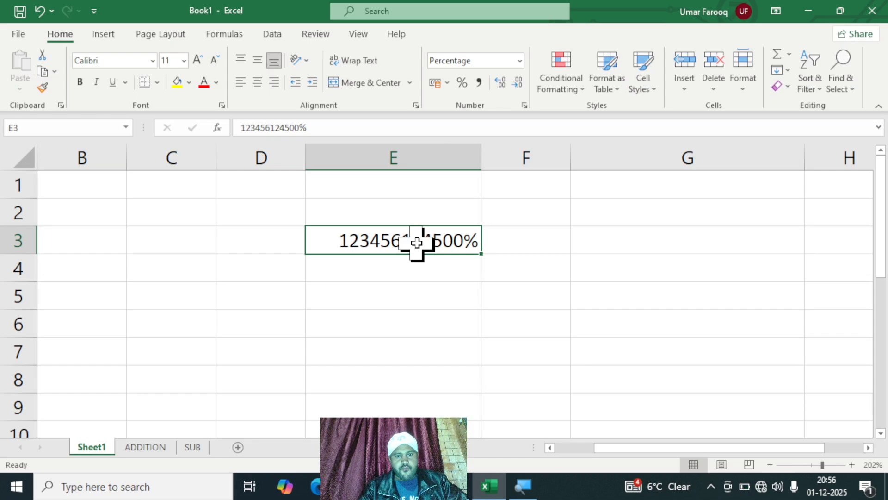
{"action": "left_click", "coordinate": [448, 83]}
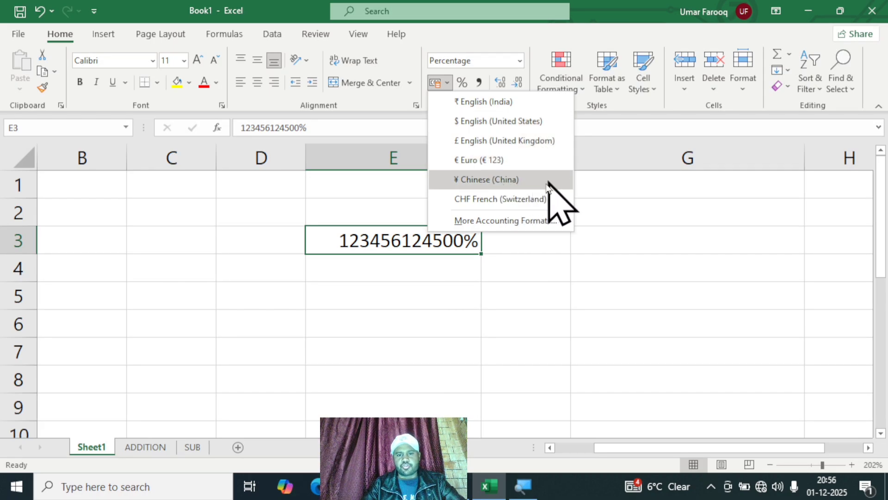
{"action": "key", "text": "Escape"}
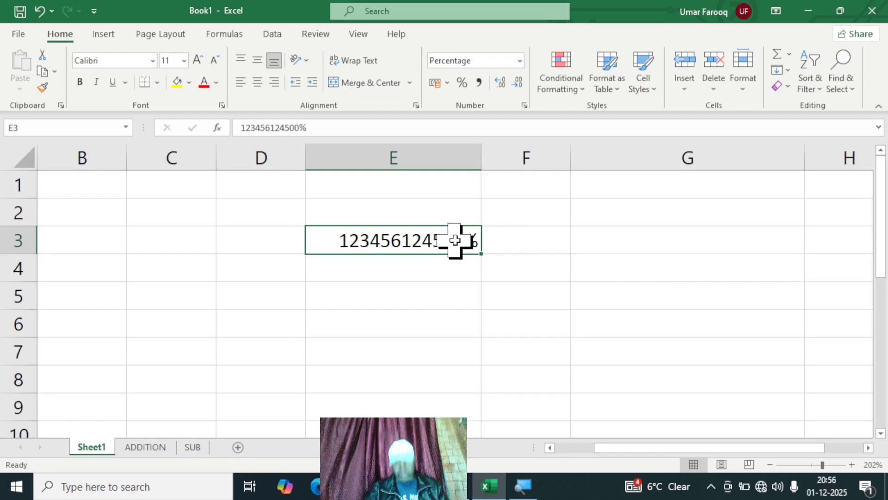
Step: Clear the long percentage from cell E3 and enter 50% in its place
{"action": "key", "text": "Delete"}
{"action": "left_click", "coordinate": [563, 287]}
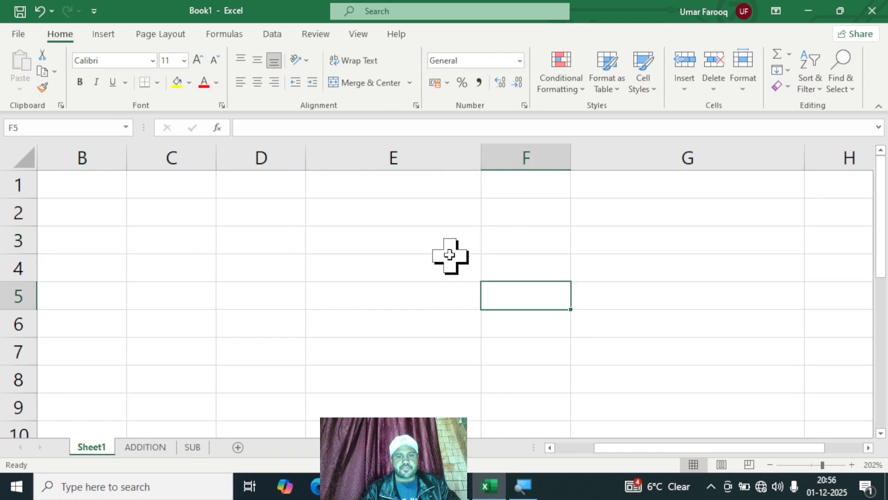
{"action": "left_click", "coordinate": [420, 242]}
{"action": "type", "text": "50"}
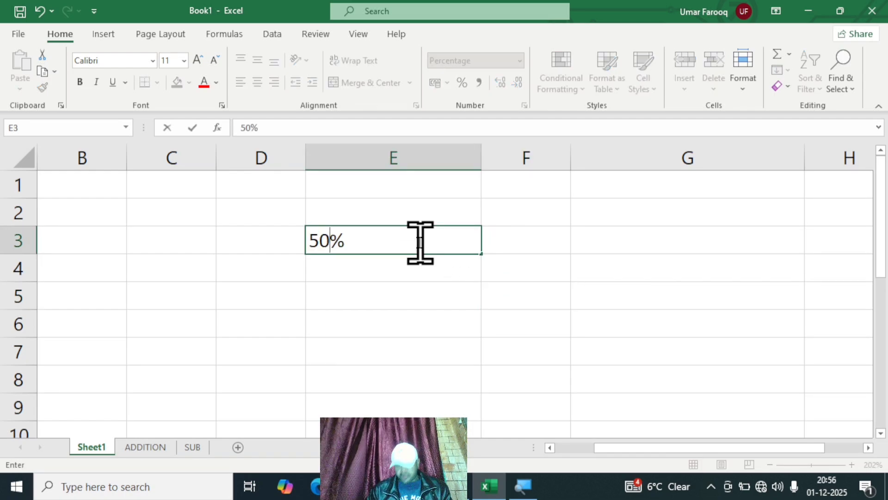
{"action": "key", "text": "Tab"}
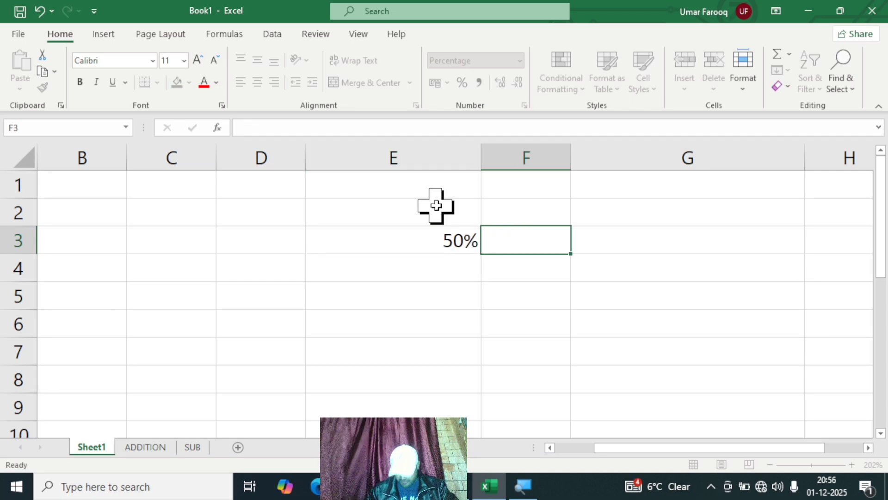
Step: Delete the 50% entry from cell E3 and reselect the empty cell
{"action": "left_click", "coordinate": [398, 239]}
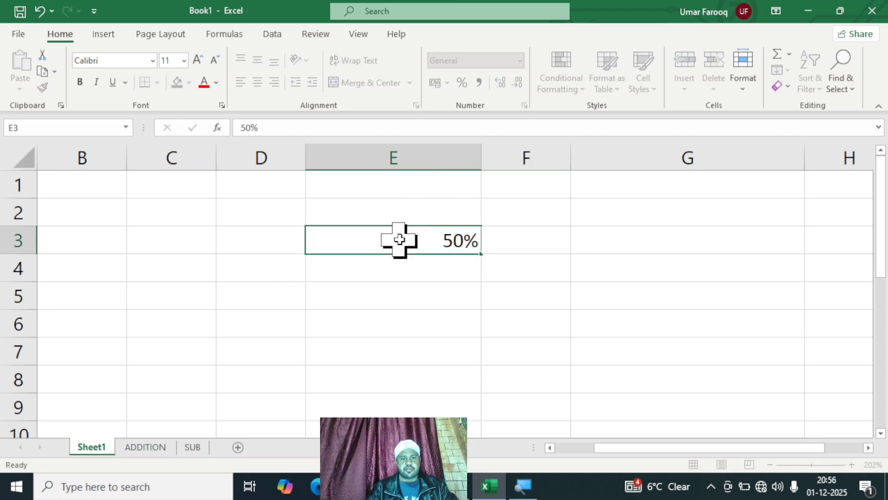
{"action": "key", "text": "Delete"}
{"action": "left_click", "coordinate": [592, 285]}
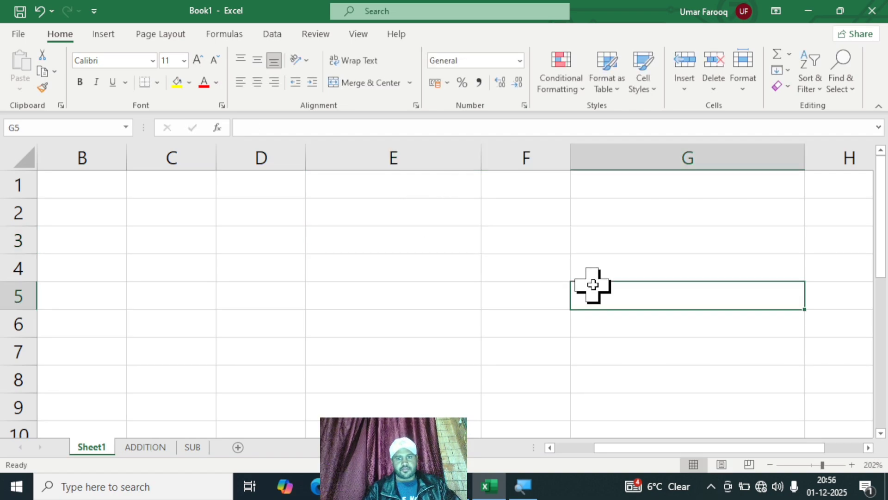
{"action": "left_click", "coordinate": [386, 240]}
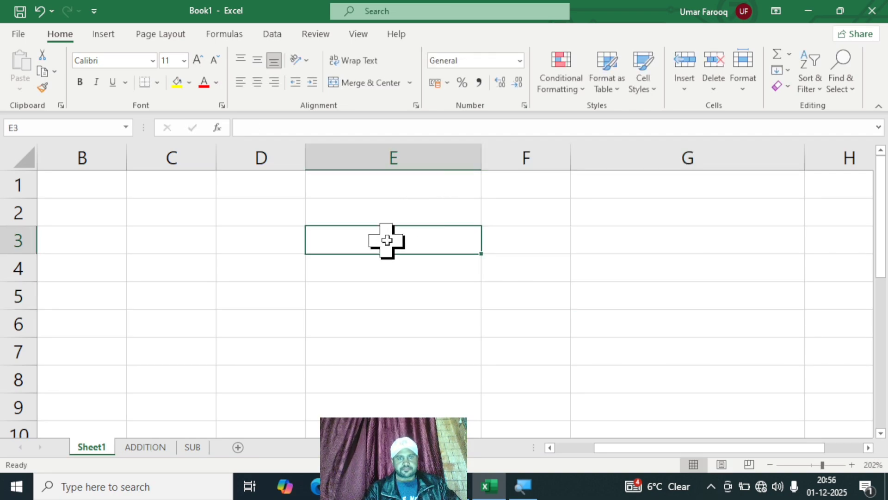
Step: Enter 30% in cell E4
{"action": "left_click", "coordinate": [406, 273]}
{"action": "type", "text": "30"}
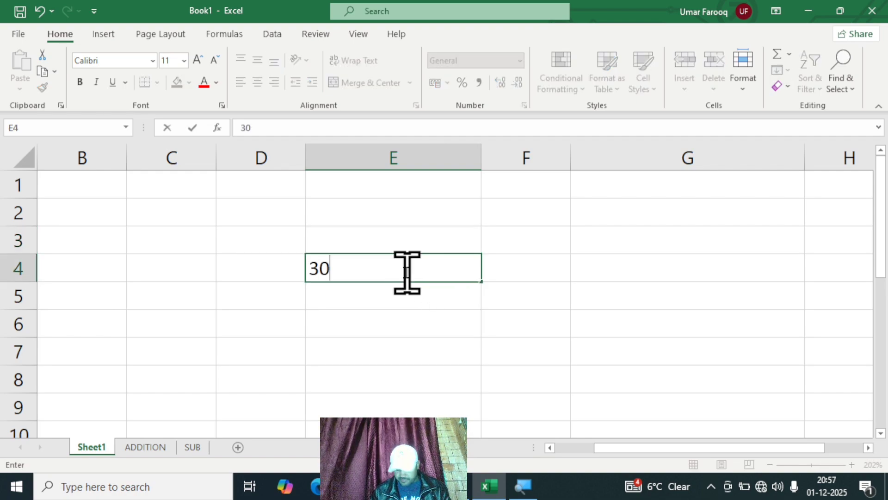
{"action": "type", "text": "%"}
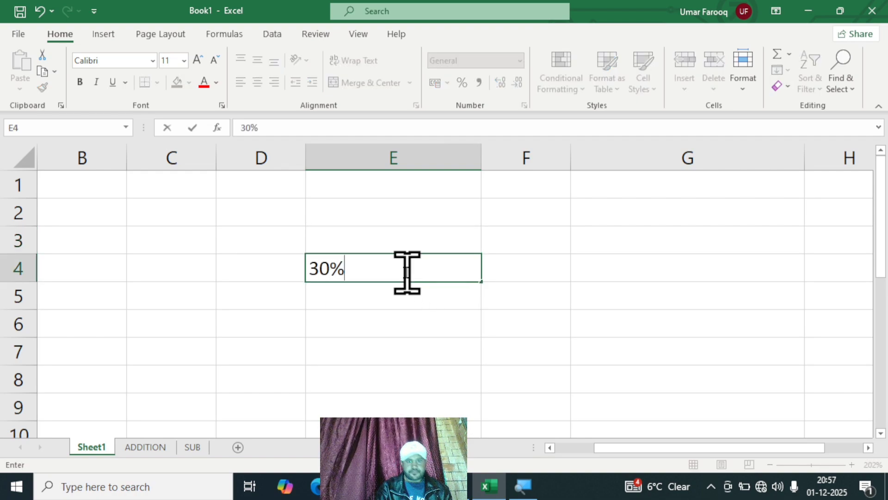
{"action": "left_click", "coordinate": [674, 259]}
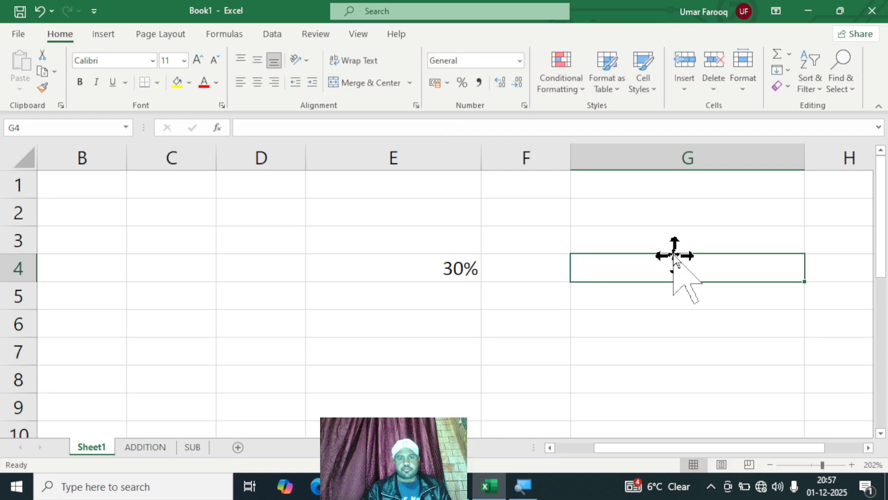
Step: Switch cell E4 to the General number format and back to Percentage
{"action": "left_click", "coordinate": [385, 266]}
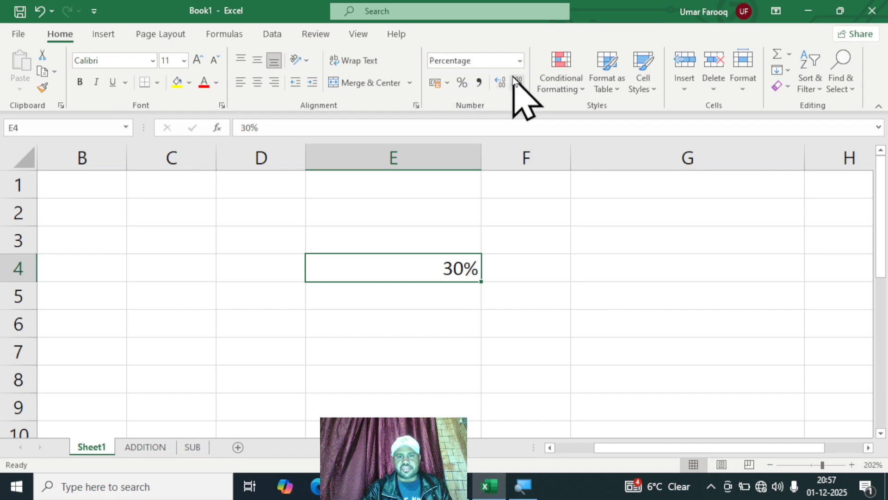
{"action": "left_click", "coordinate": [520, 60]}
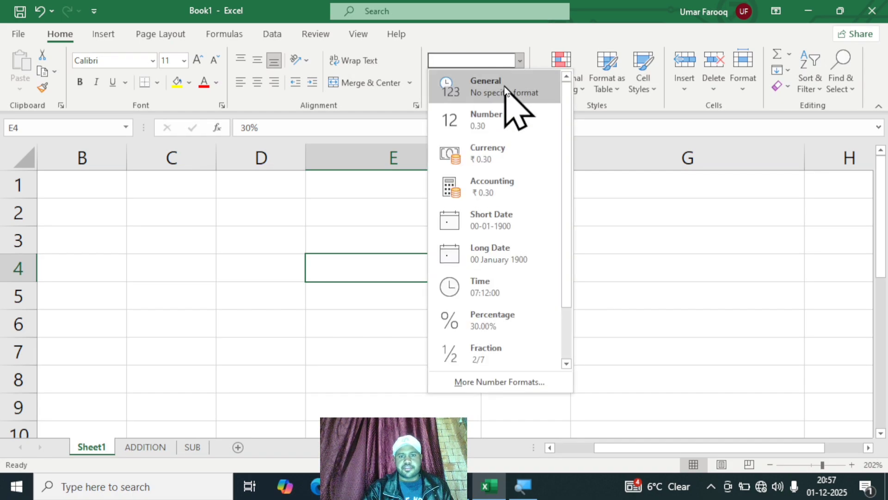
{"action": "left_click", "coordinate": [507, 90]}
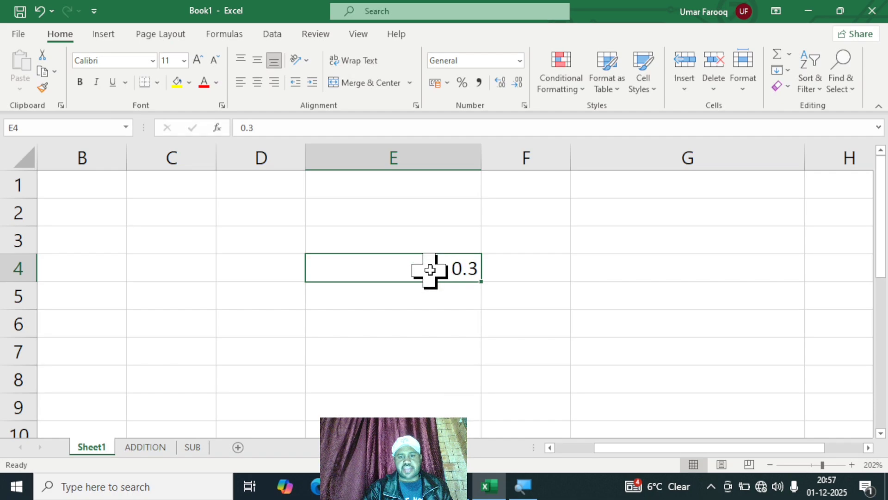
{"action": "left_click", "coordinate": [520, 61]}
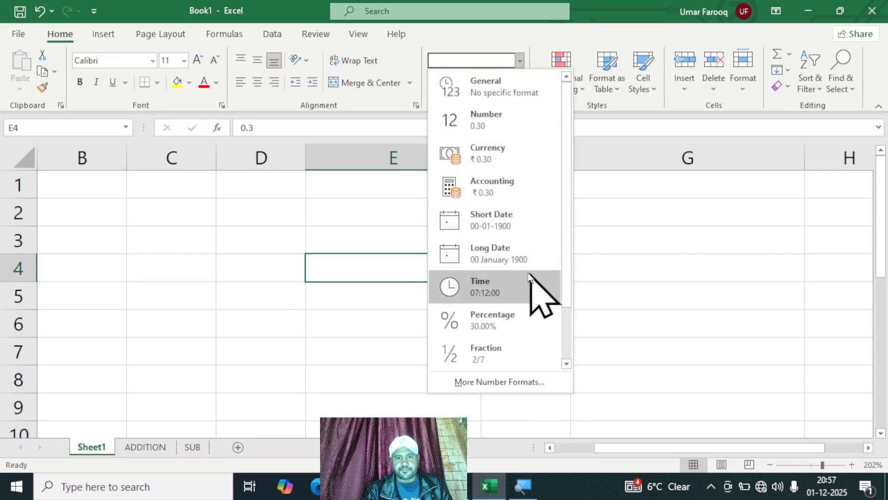
{"action": "left_click", "coordinate": [500, 322]}
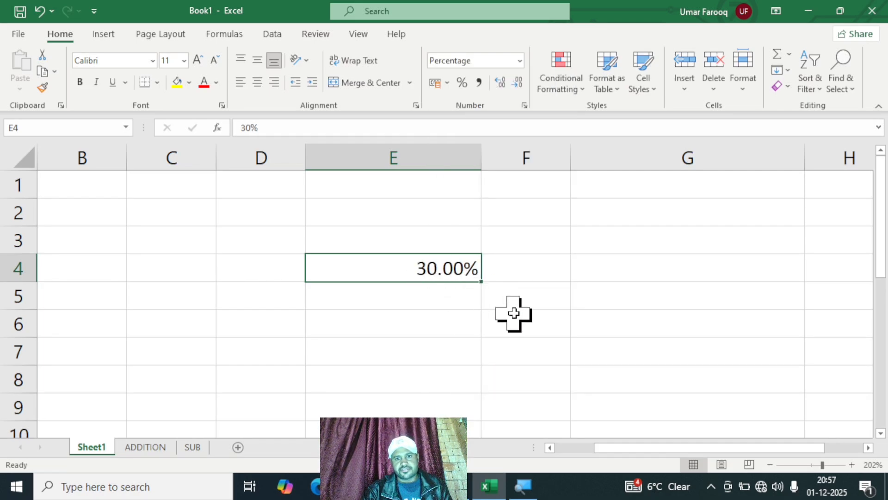
Step: Return cell E4 to the General number format and delete its value
{"action": "left_click", "coordinate": [520, 62]}
{"action": "left_click", "coordinate": [525, 93]}
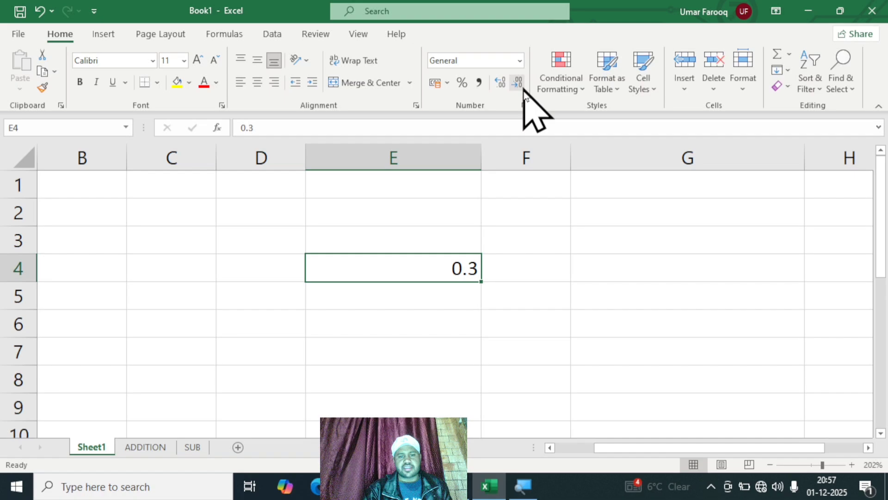
{"action": "left_click", "coordinate": [596, 363]}
{"action": "left_click", "coordinate": [429, 279]}
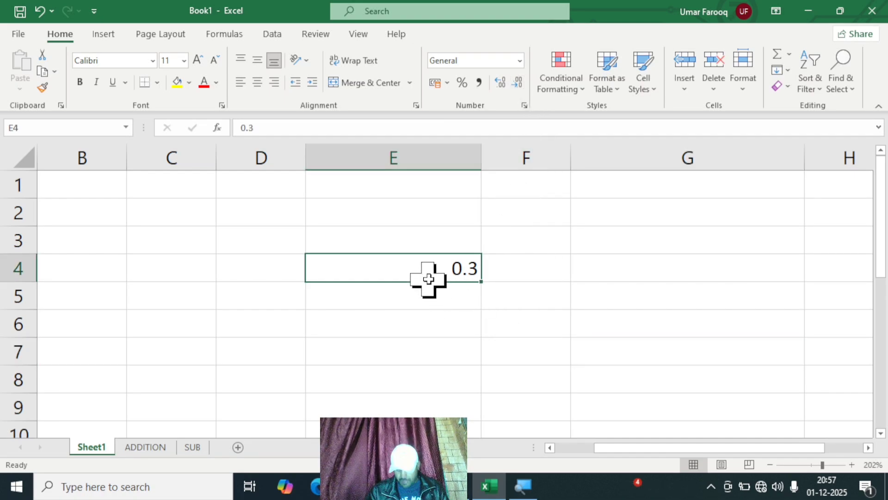
{"action": "key", "text": "Delete"}
{"action": "left_click", "coordinate": [654, 258]}
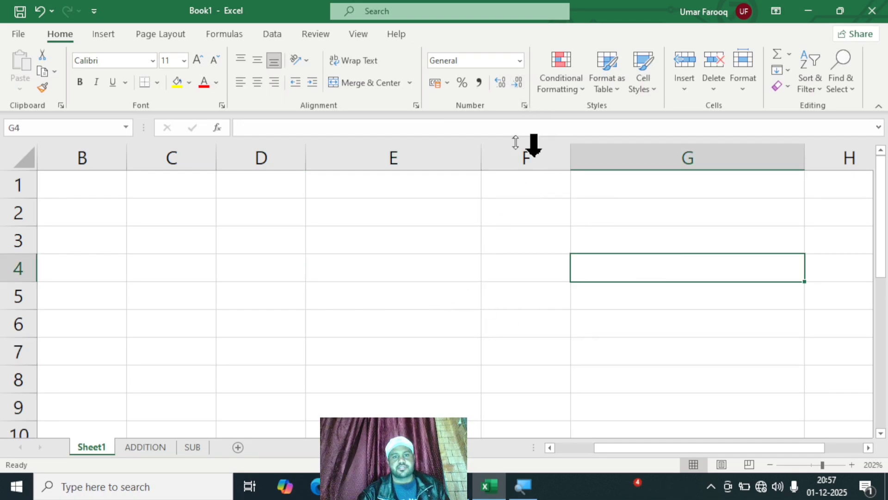
Step: Enter 50 in cell D3 and reselect the cell
{"action": "left_click", "coordinate": [357, 252]}
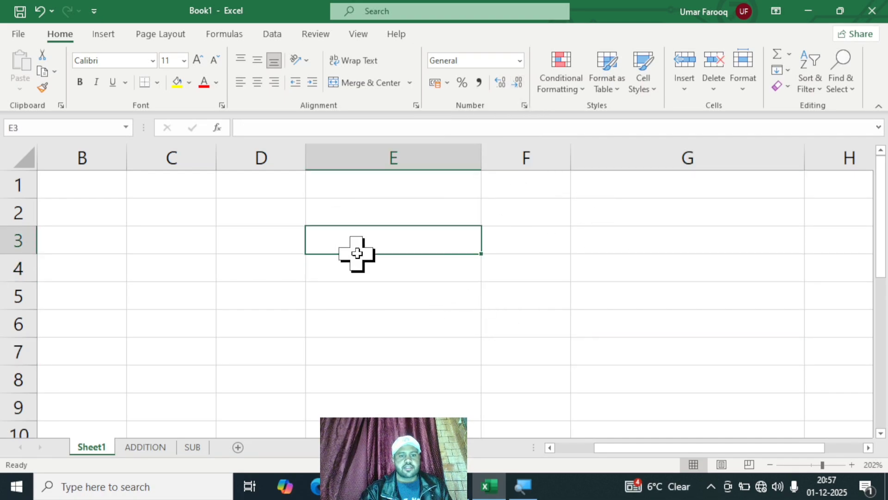
{"action": "left_click", "coordinate": [252, 238]}
{"action": "type", "text": "50"}
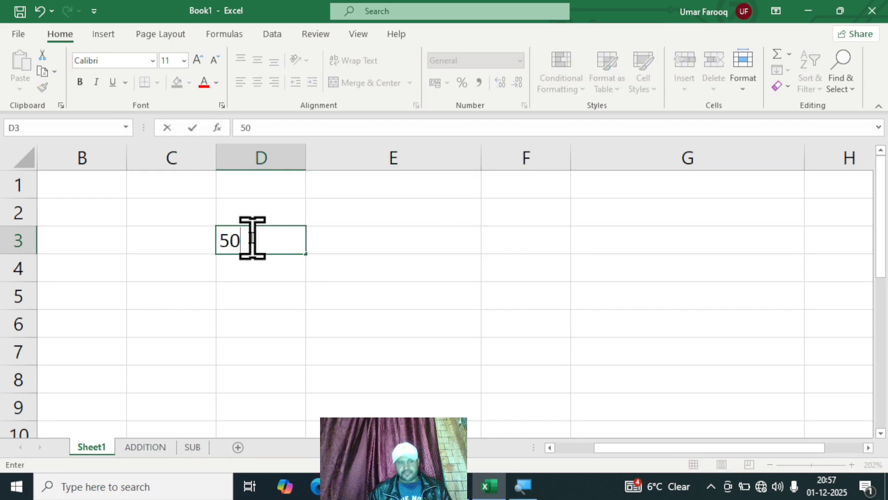
{"action": "left_click", "coordinate": [426, 223]}
{"action": "left_click_drag", "start_coordinate": [426, 224], "coordinate": [287, 244]}
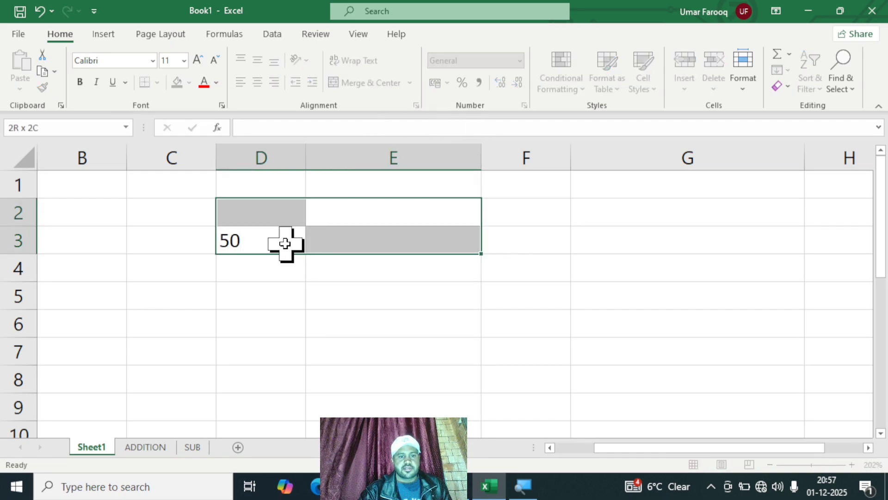
{"action": "left_click", "coordinate": [279, 240]}
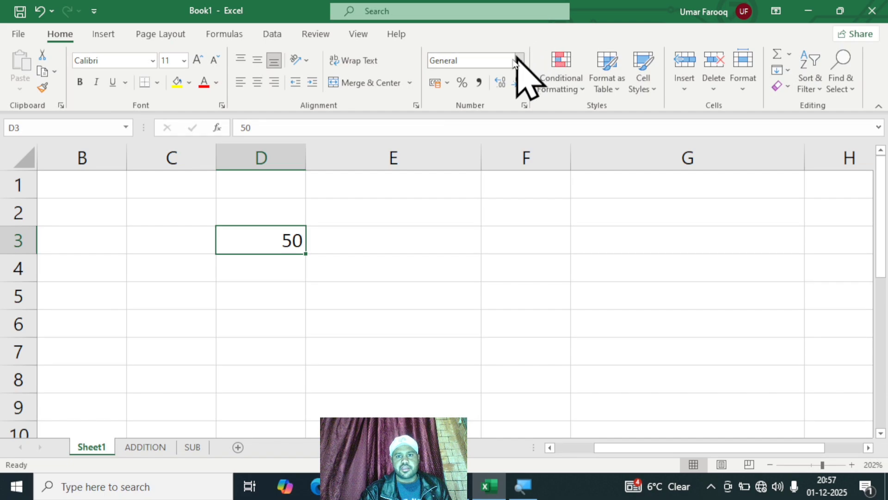
Step: Apply the Indian rupee accounting format to cell D3 and switch its currency to Chinese yuan
{"action": "left_click", "coordinate": [447, 83]}
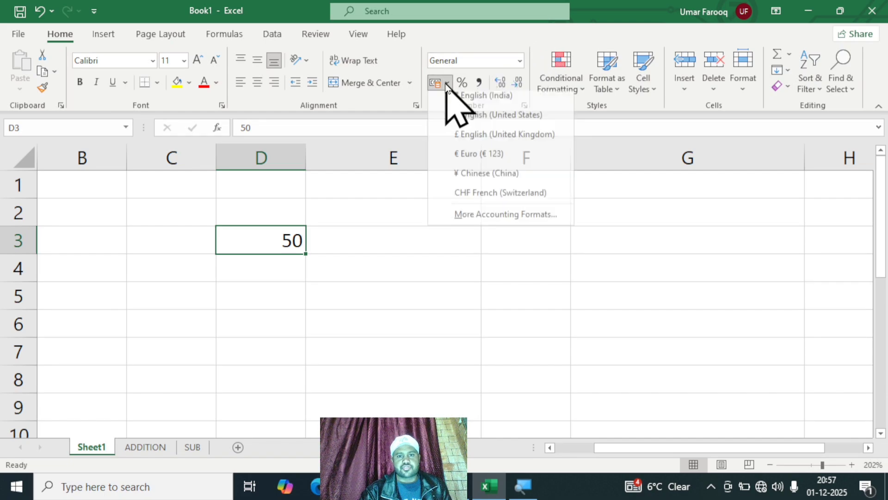
{"action": "left_click", "coordinate": [491, 98]}
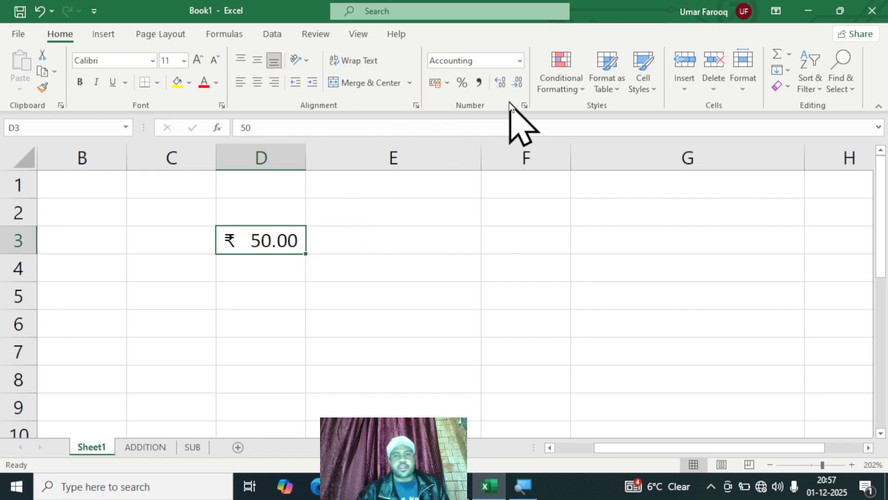
{"action": "left_click", "coordinate": [447, 83]}
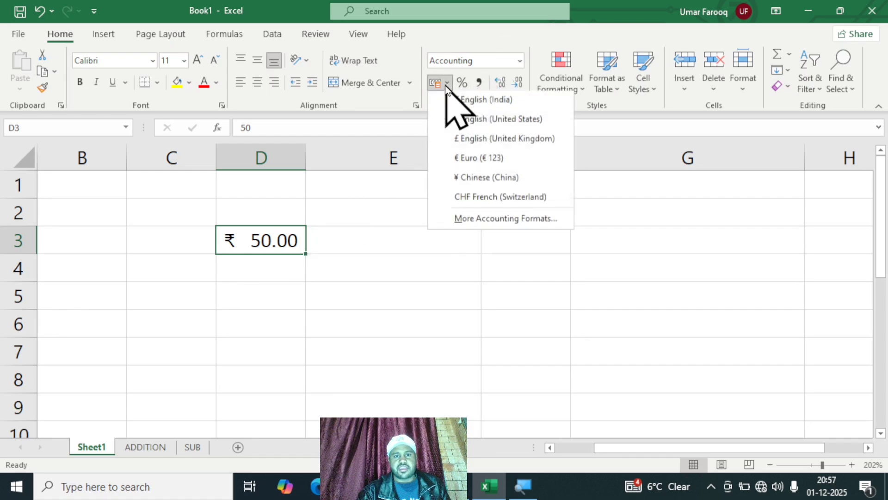
{"action": "left_click", "coordinate": [486, 180]}
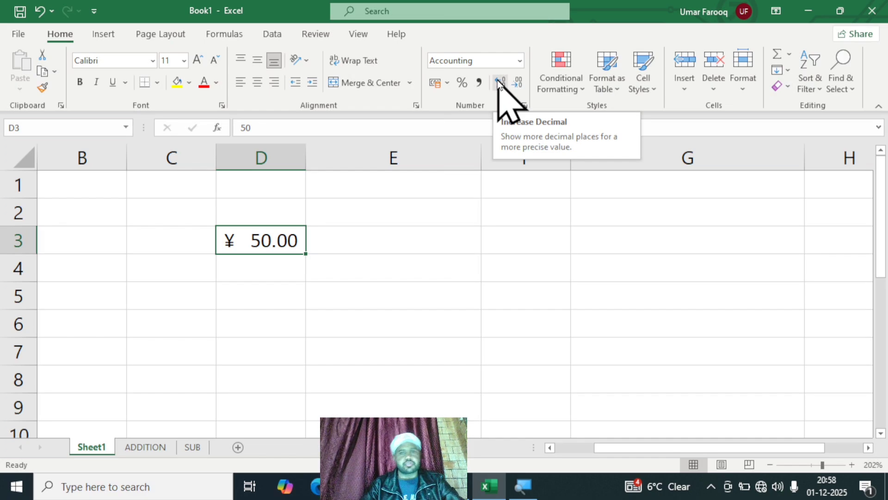
Step: Remove one decimal place from the amount in cell D3 and reset the cell to the General format
{"action": "left_click", "coordinate": [518, 82]}
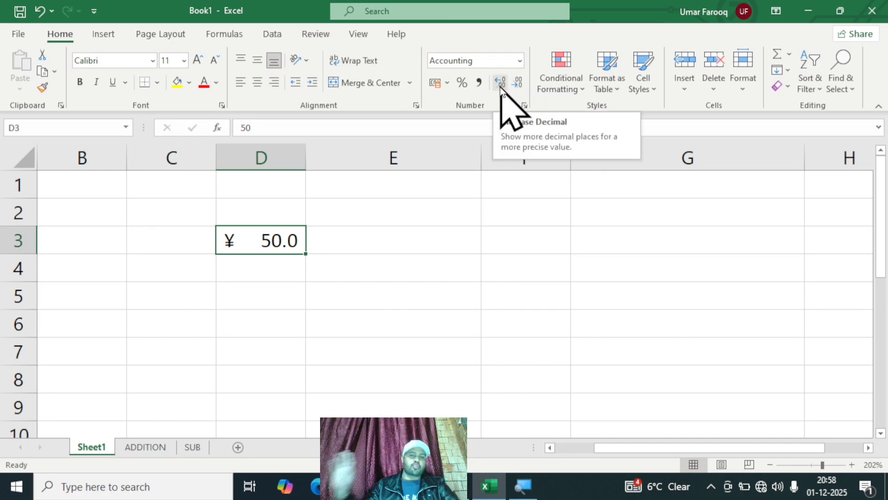
{"action": "left_click", "coordinate": [520, 60]}
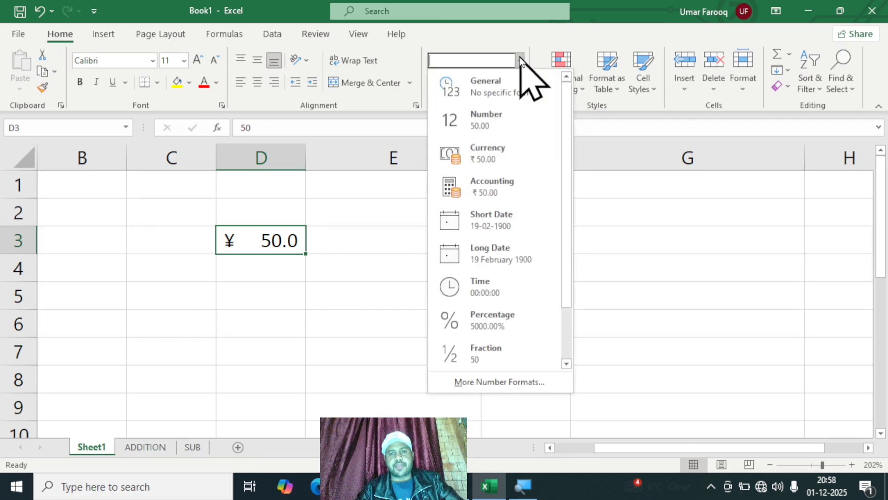
{"action": "left_click", "coordinate": [500, 86]}
{"action": "left_click", "coordinate": [532, 240]}
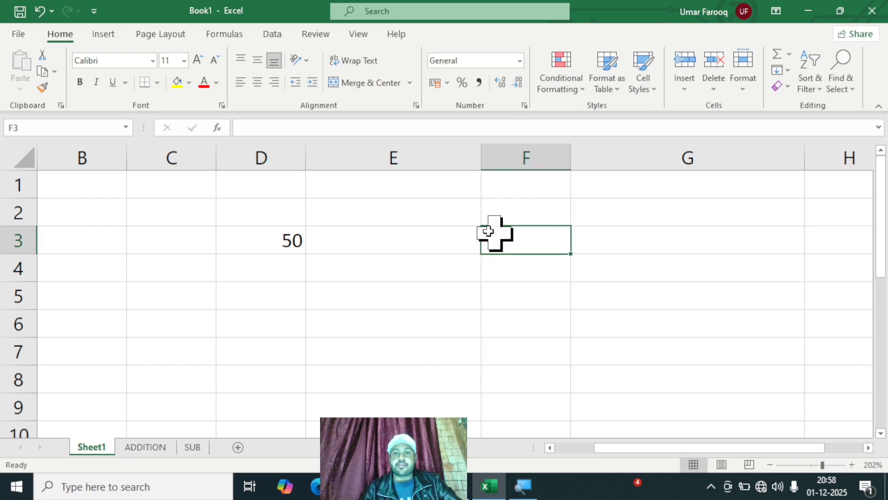
Step: Apply the Number format to the empty cell E3
{"action": "left_click", "coordinate": [411, 240]}
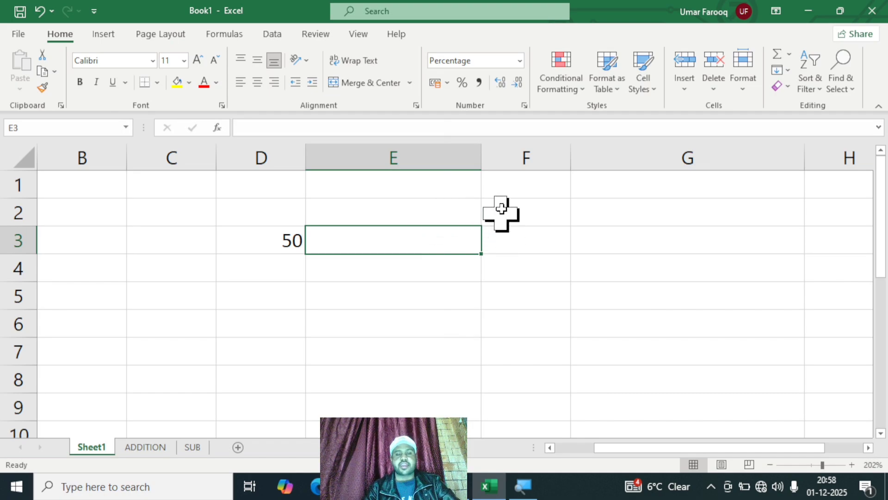
{"action": "left_click", "coordinate": [520, 61]}
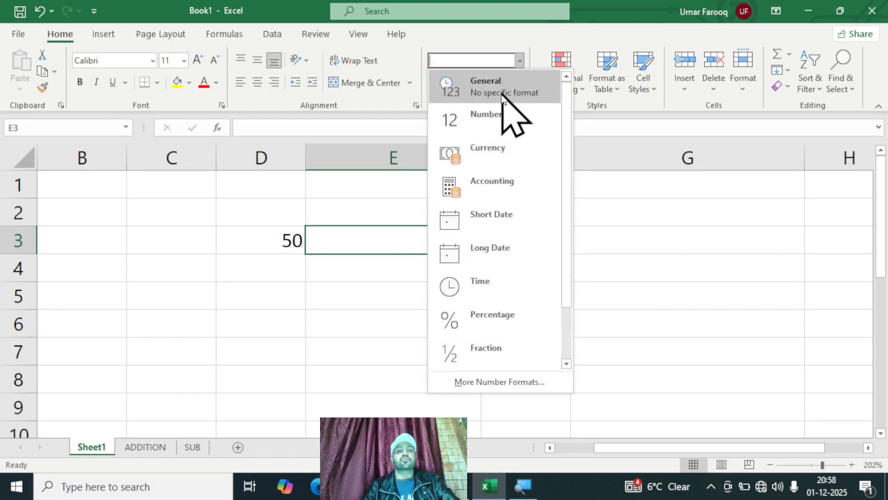
{"action": "left_click", "coordinate": [505, 116]}
{"action": "left_click", "coordinate": [625, 294]}
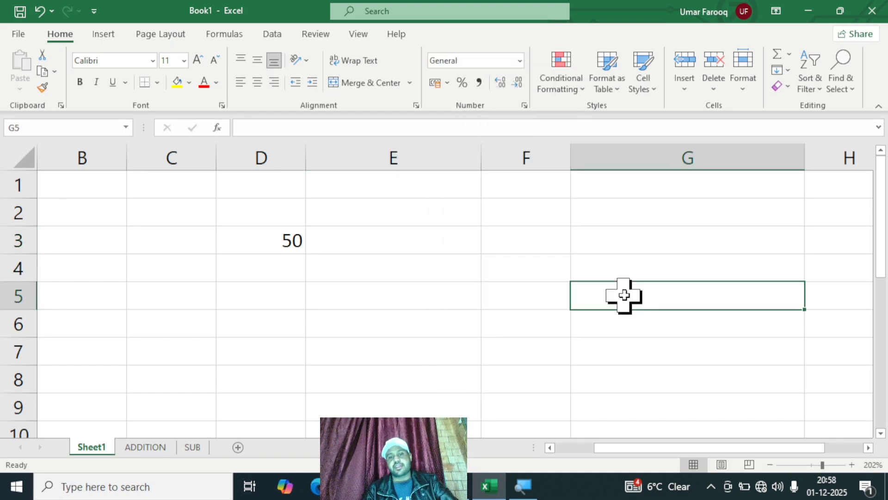
Step: Enter 12% in cell E4
{"action": "left_click", "coordinate": [416, 269]}
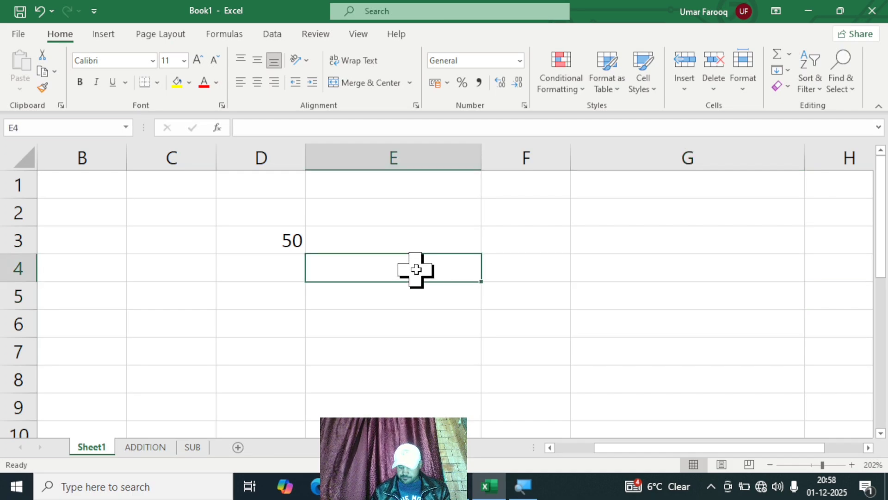
{"action": "type", "text": "12%"}
{"action": "key", "text": "Return"}
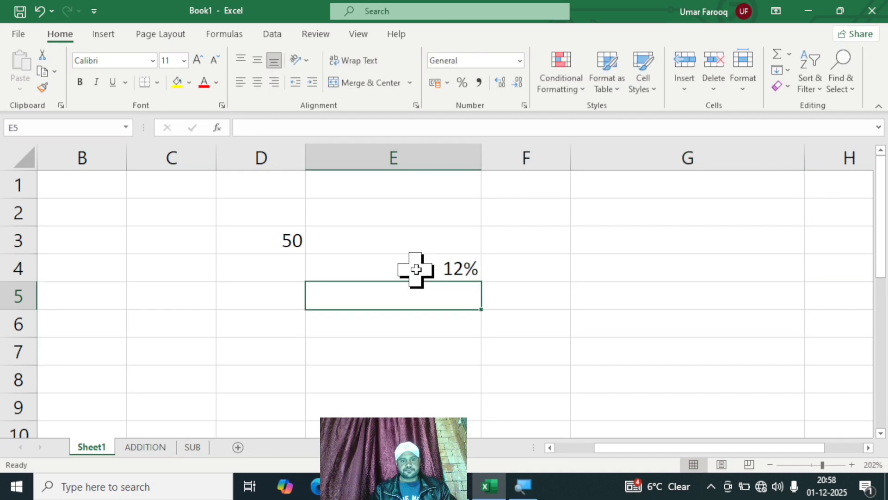
{"action": "left_click", "coordinate": [465, 345]}
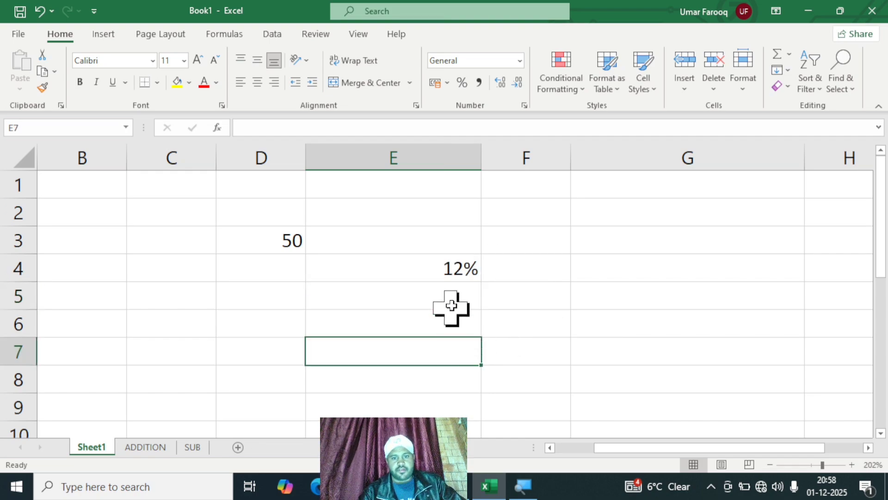
Step: Delete the contents of cell E4 and enter 12% there again
{"action": "left_click", "coordinate": [446, 264]}
{"action": "key", "text": "Delete"}
{"action": "left_click", "coordinate": [647, 257]}
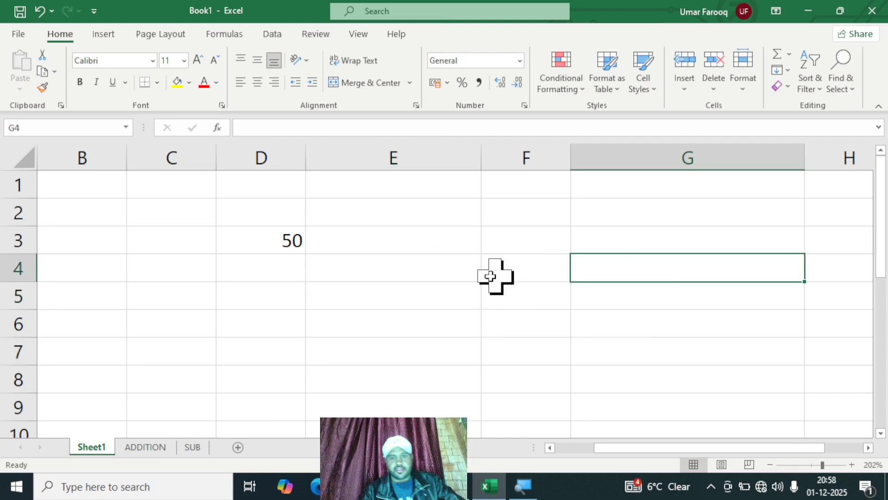
{"action": "left_click", "coordinate": [442, 272]}
{"action": "type", "text": "12"}
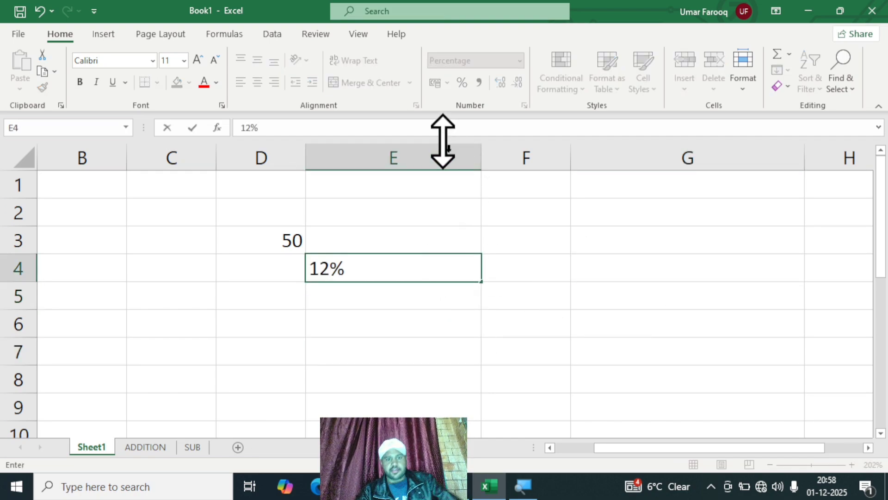
{"action": "left_click", "coordinate": [556, 251]}
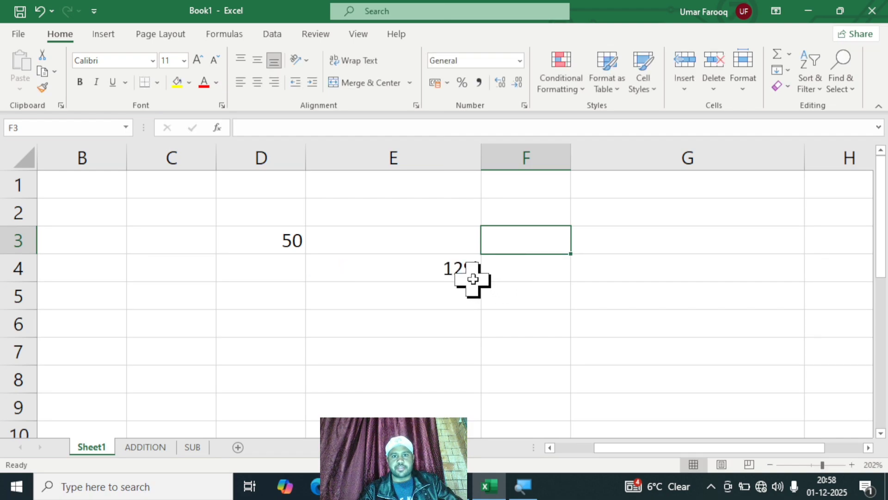
Step: Enter 13 in cell C5 and apply the percent style to it
{"action": "left_click", "coordinate": [166, 299]}
{"action": "type", "text": "13"}
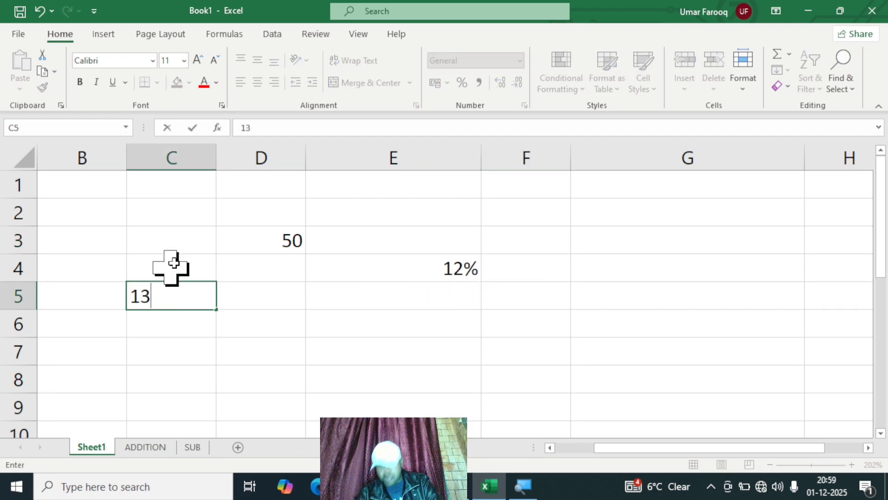
{"action": "left_click", "coordinate": [410, 279]}
{"action": "left_click", "coordinate": [193, 299]}
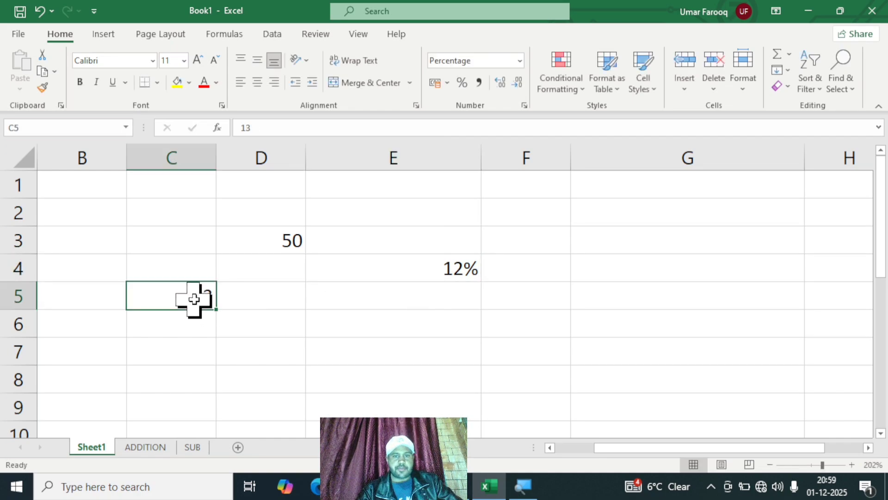
{"action": "left_click", "coordinate": [465, 83]}
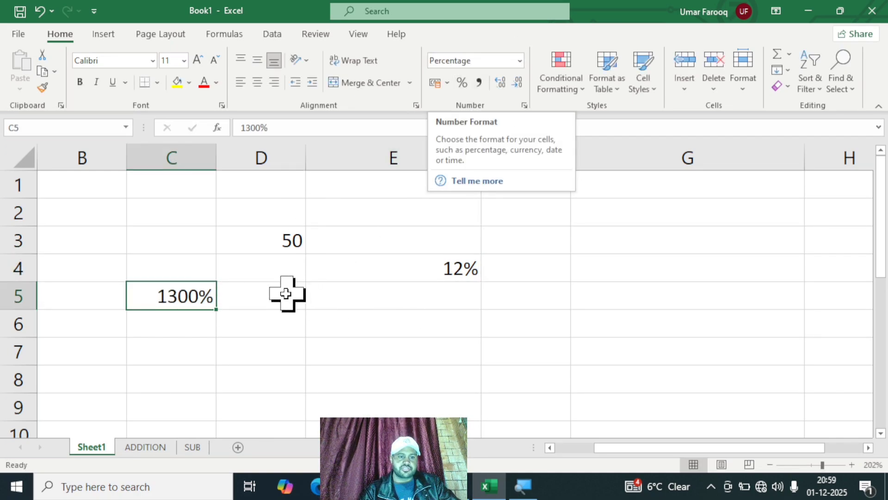
{"action": "left_click", "coordinate": [589, 316]}
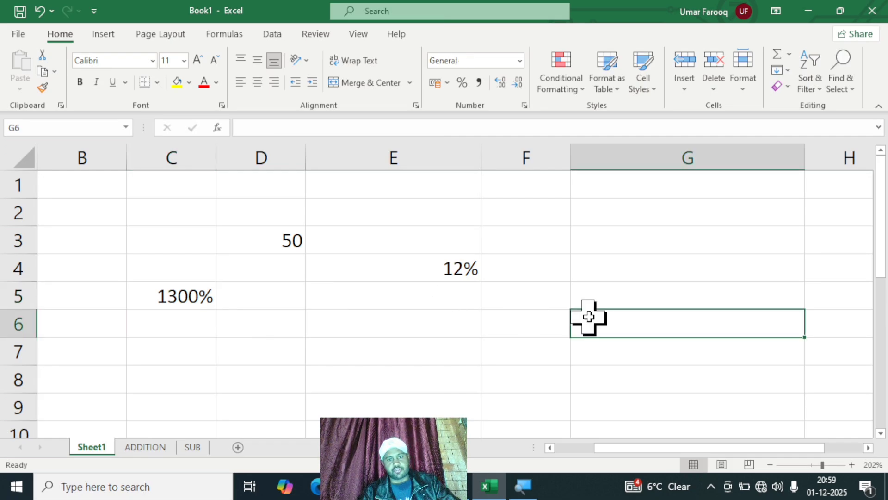
Step: Undo all the sample value entries and number format changes
{"action": "key", "text": "ctrl+z"}
{"action": "key", "text": "ctrl+z"}
{"action": "key", "text": "ctrl+z"}
{"action": "key", "text": "ctrl+z"}
{"action": "key", "text": "ctrl+z"}
{"action": "key", "text": "ctrl+z"}
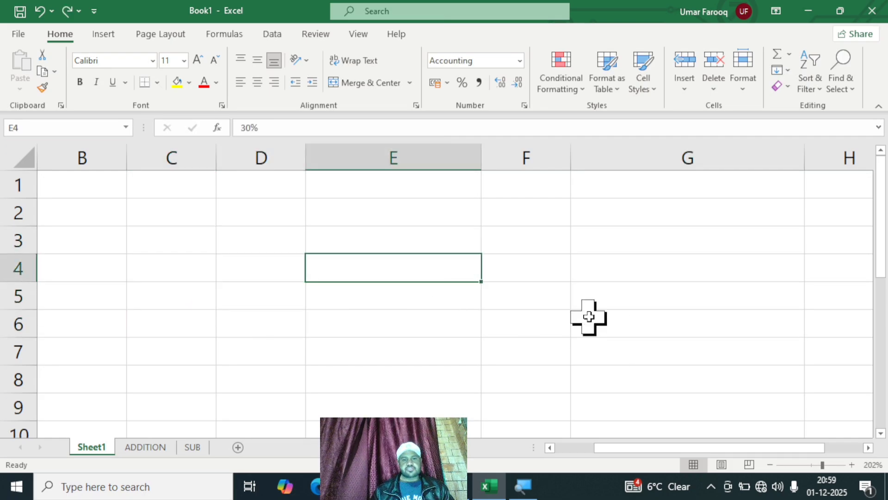
{"action": "key", "text": "ctrl+z"}
{"action": "key", "text": "ctrl+z"}
{"action": "key", "text": "ctrl+z"}
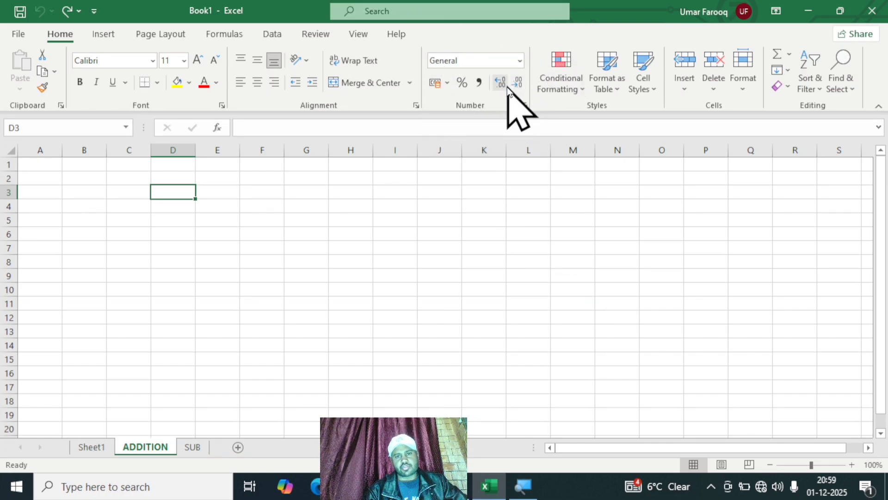
{"action": "left_click", "coordinate": [449, 83]}
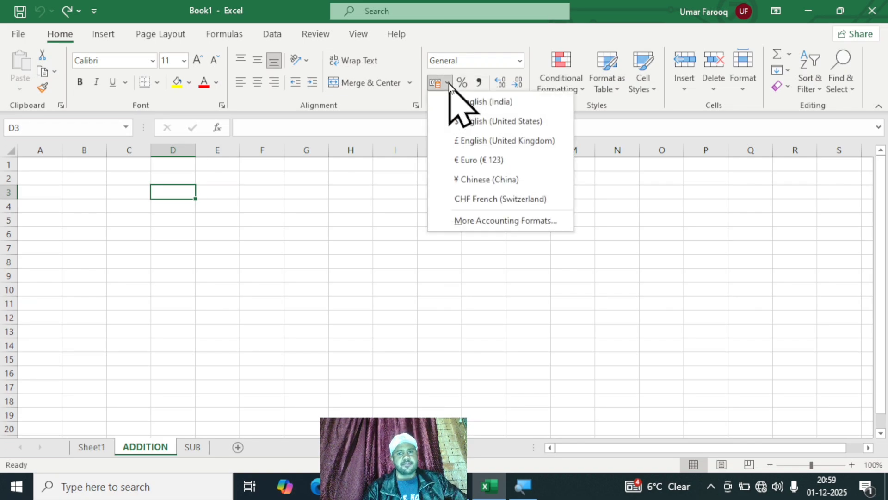
{"action": "left_click", "coordinate": [449, 83]}
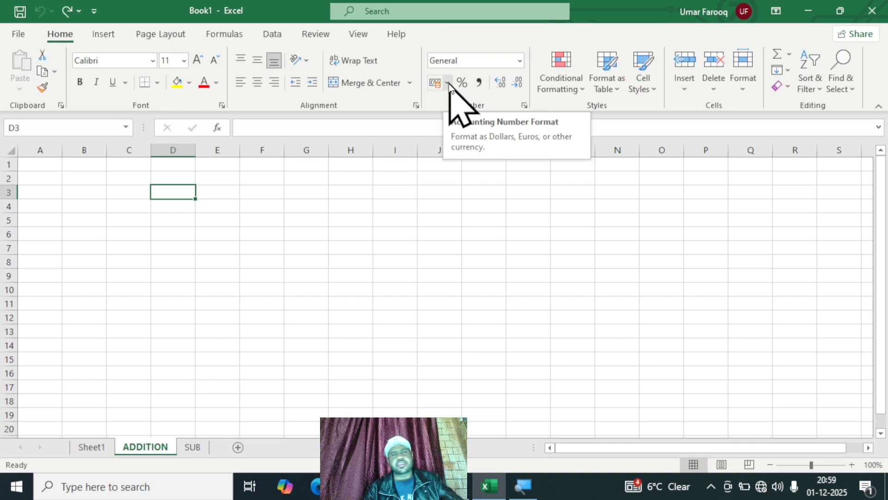
{"action": "left_click", "coordinate": [365, 204]}
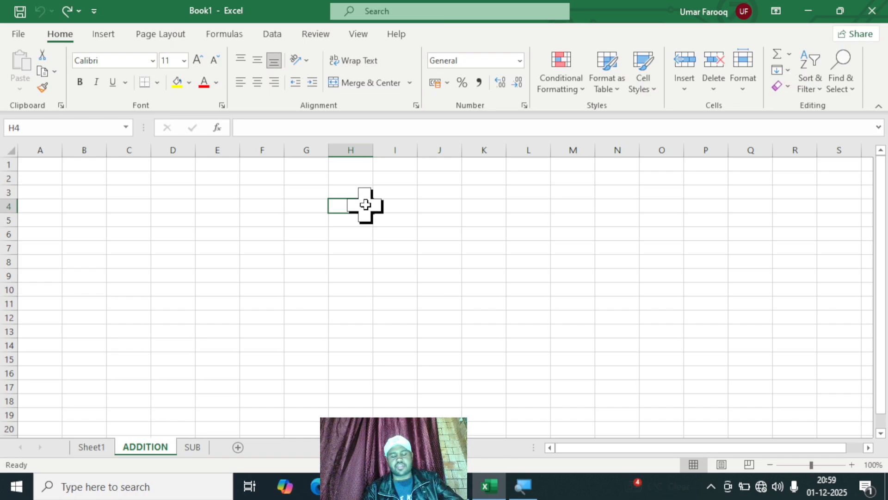
{"action": "left_click", "coordinate": [572, 236]}
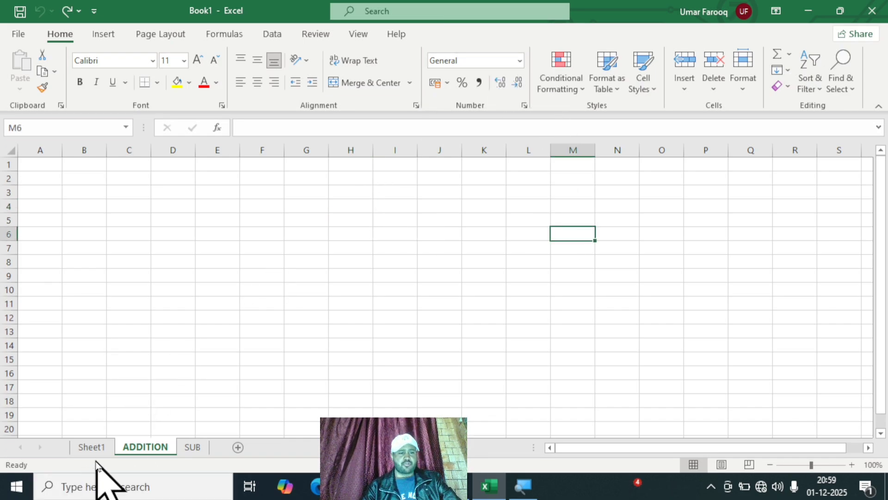
Step: On Sheet1, enter 45 in cell D4 and 62 in cell E4
{"action": "left_click", "coordinate": [94, 447]}
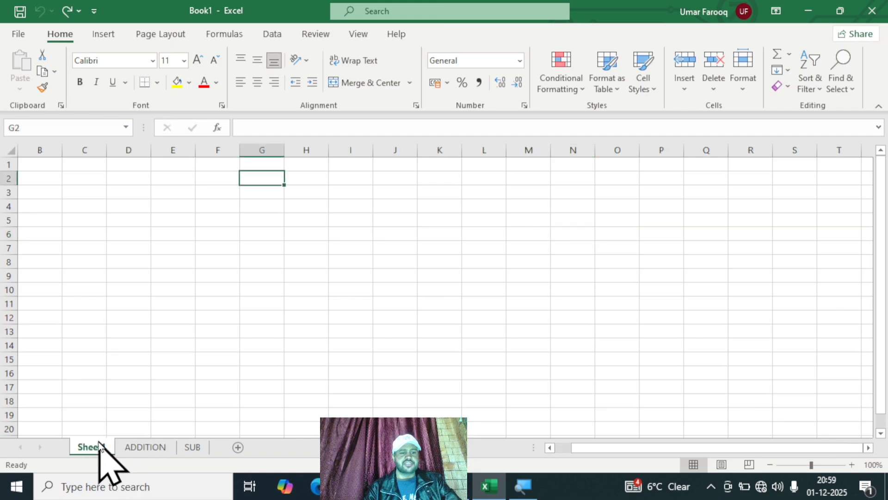
{"action": "left_click", "coordinate": [128, 273]}
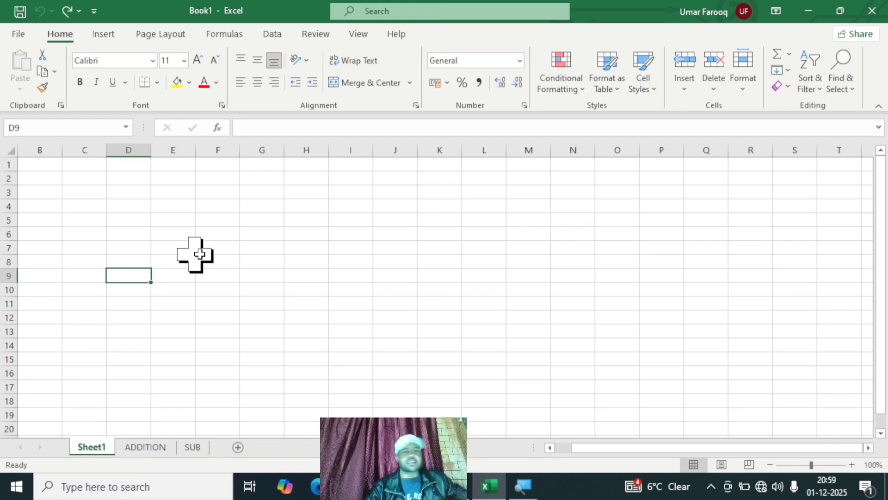
{"action": "left_click_drag", "start_coordinate": [221, 206], "coordinate": [256, 206]}
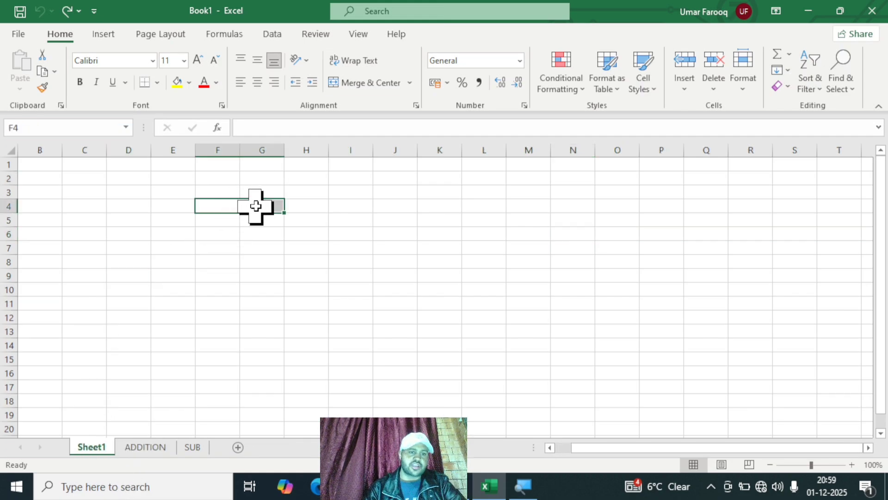
{"action": "left_click", "coordinate": [384, 249]}
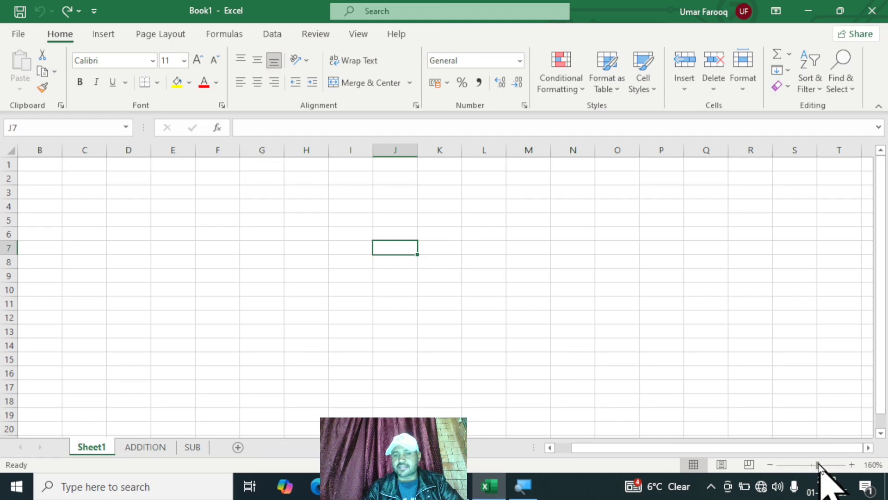
{"action": "left_click_drag", "start_coordinate": [704, 447], "coordinate": [561, 461]}
{"action": "left_click", "coordinate": [246, 243]}
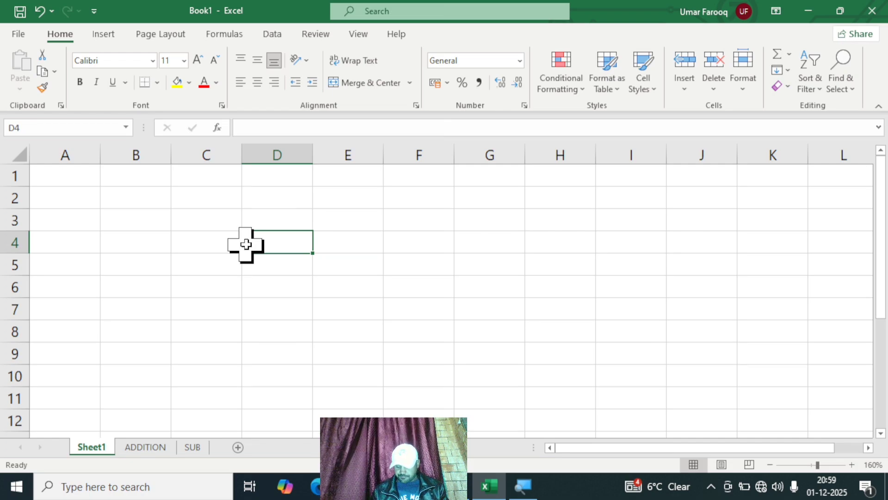
{"action": "type", "text": "45"}
{"action": "key", "text": "Tab"}
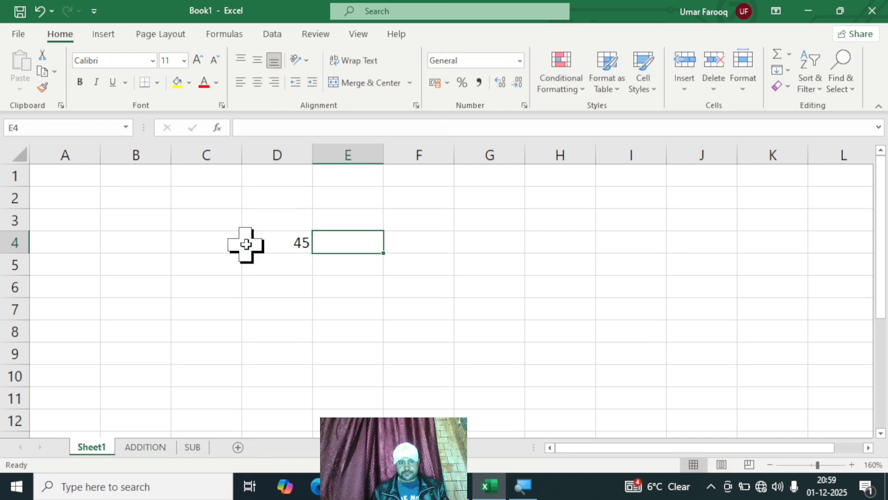
{"action": "type", "text": "62"}
{"action": "key", "text": "Return"}
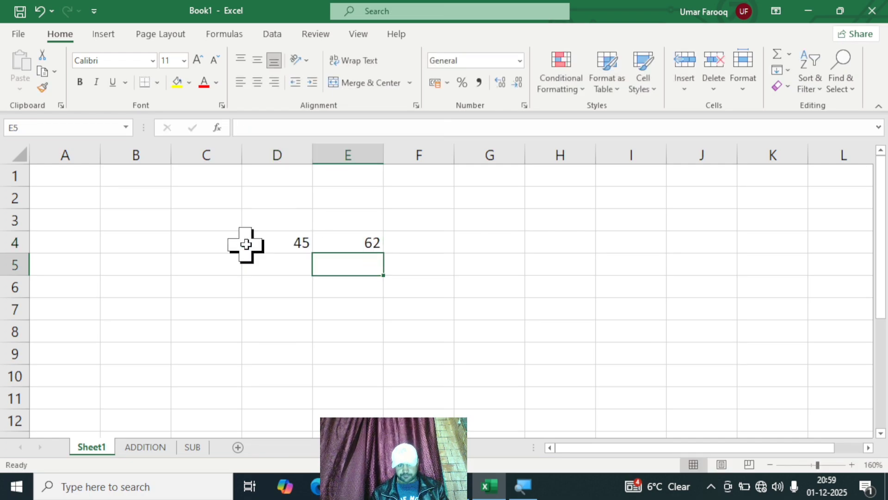
Step: Enter 19 and 84 in cells D5 and E5, and 32 and 56 in cells D6 and E6
{"action": "key", "text": "Left"}
{"action": "type", "text": "19"}
{"action": "key", "text": "Tab"}
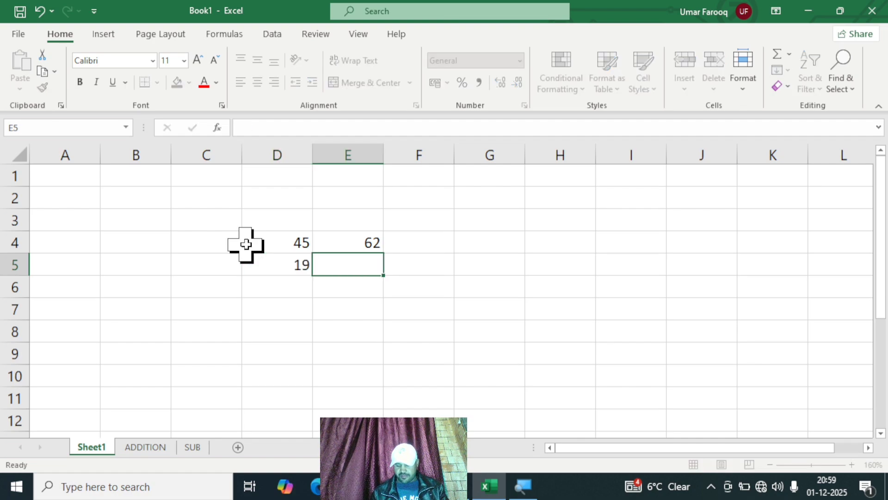
{"action": "type", "text": "84"}
{"action": "key", "text": "Return"}
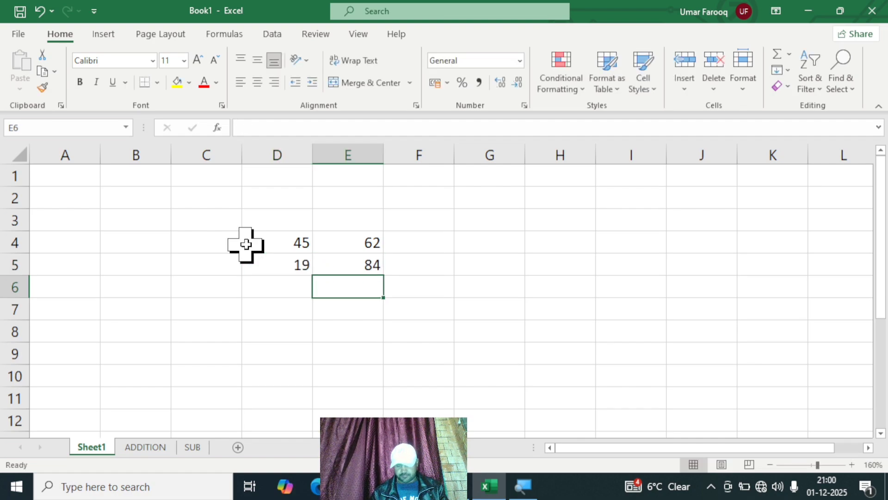
{"action": "key", "text": "Left"}
{"action": "key", "text": "Tab"}
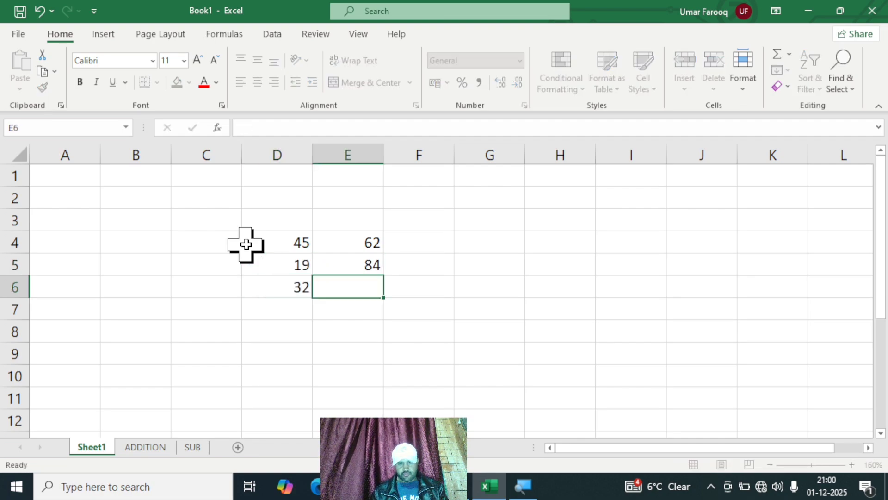
{"action": "type", "text": "56"}
{"action": "key", "text": "Return"}
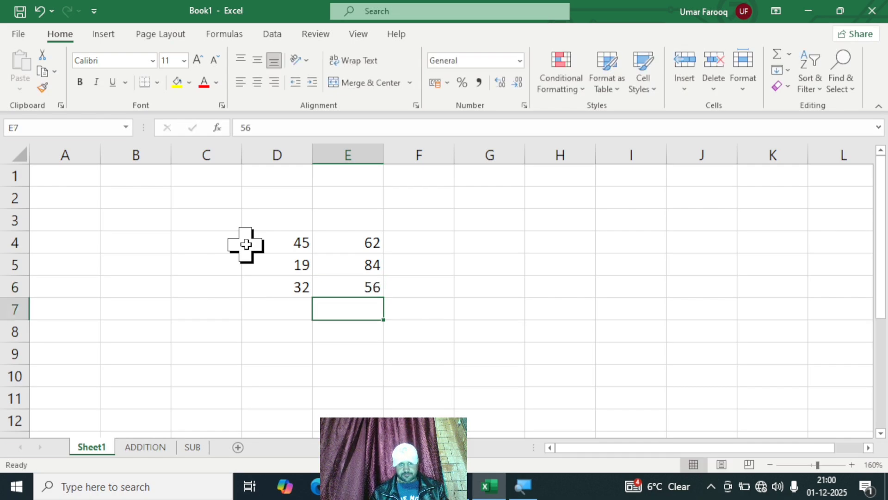
Step: Enter 29 and 81 in cells D7 and E7, and 54 and 98 in cells D8 and E8
{"action": "key", "text": "Left"}
{"action": "type", "text": "29"}
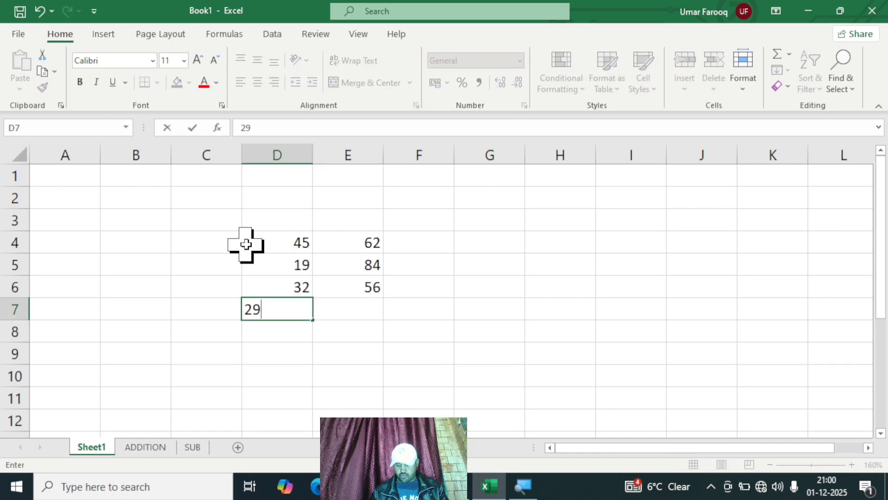
{"action": "key", "text": "Tab"}
{"action": "type", "text": "81"}
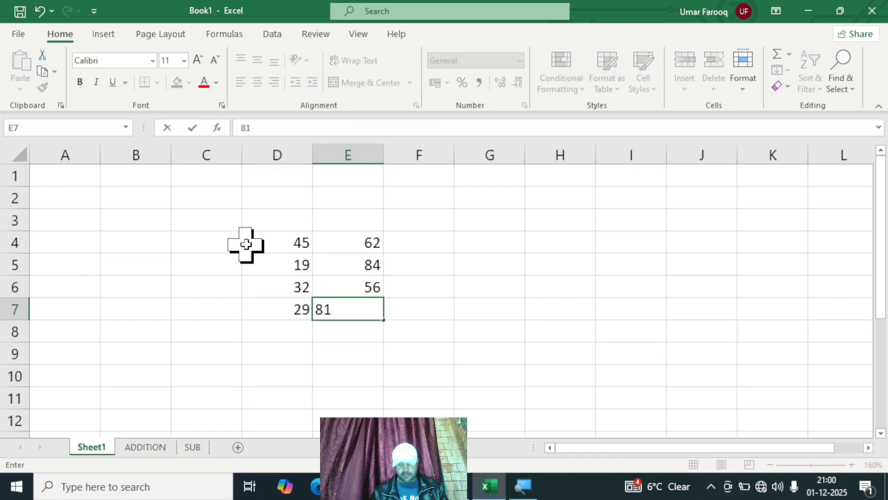
{"action": "key", "text": "Return"}
{"action": "key", "text": "Left"}
{"action": "type", "text": "54"}
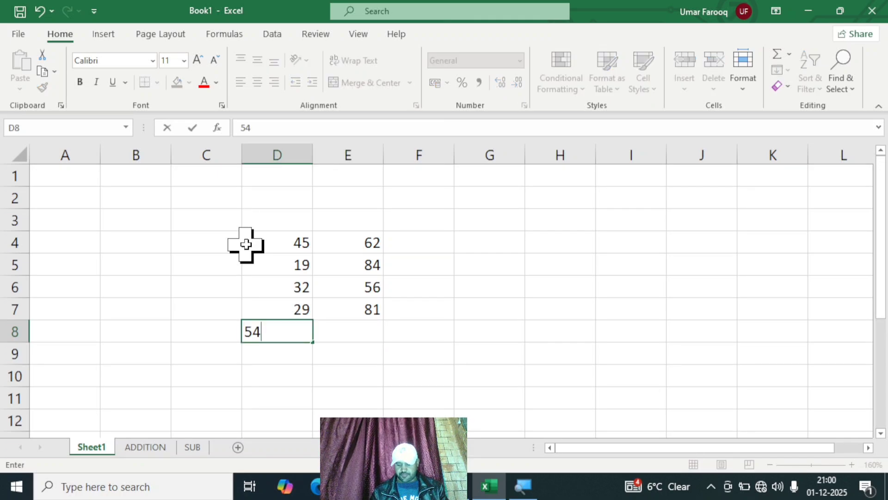
{"action": "key", "text": "Return"}
{"action": "key", "text": "Right"}
{"action": "key", "text": "Up"}
{"action": "type", "text": "98"}
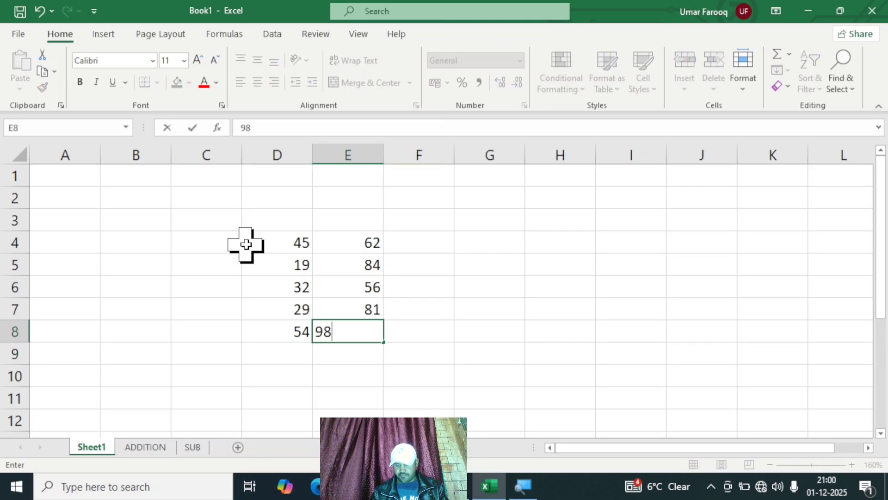
{"action": "key", "text": "Return"}
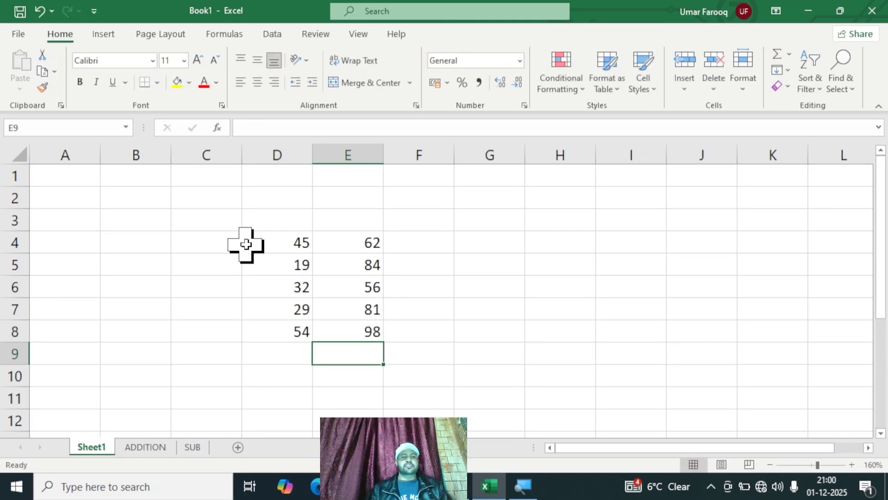
Step: Enter the headers APPLES in D3 and BANANAS in E3 above the two number columns
{"action": "left_click", "coordinate": [278, 215]}
{"action": "type", "text": "A"}
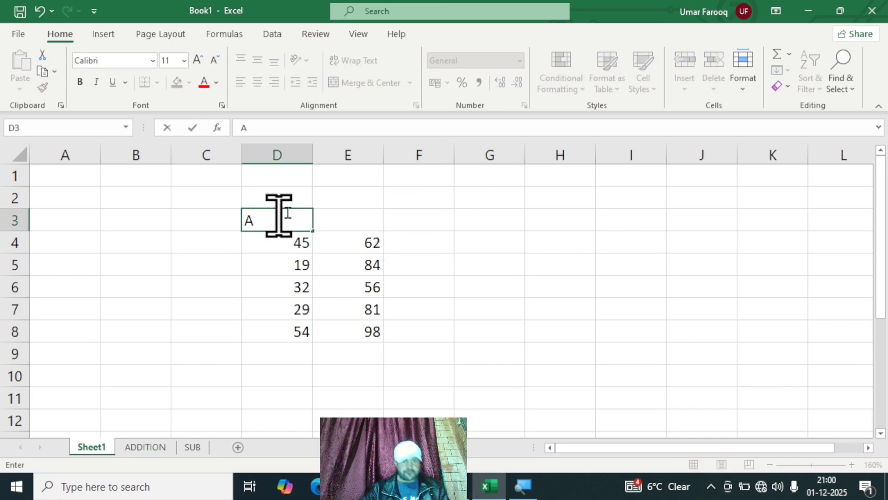
{"action": "left_click", "coordinate": [440, 287]}
{"action": "left_click", "coordinate": [269, 217]}
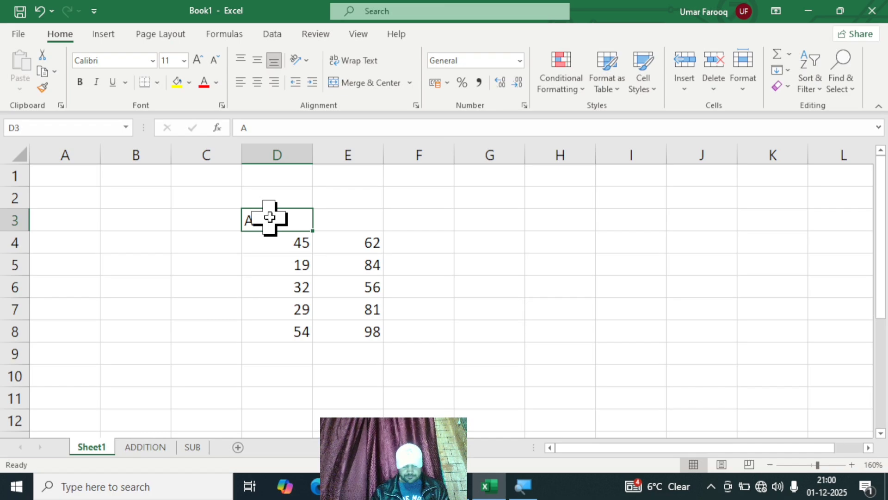
{"action": "key", "text": "BackSpace"}
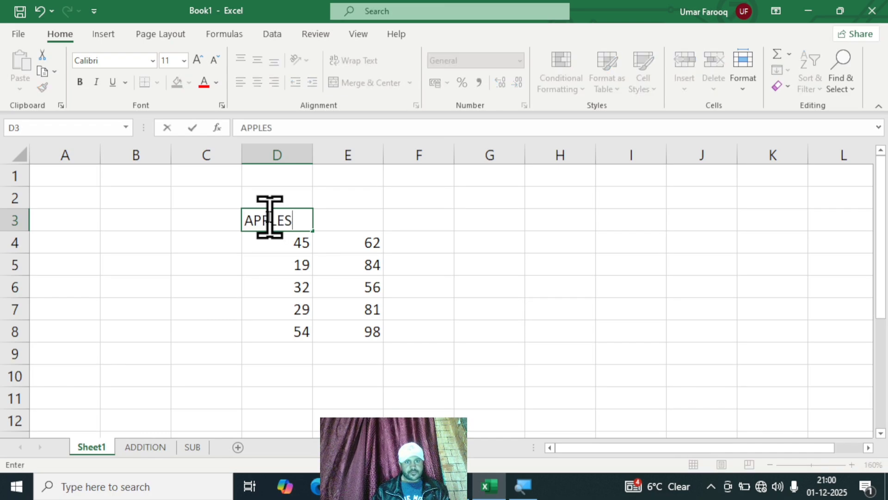
{"action": "key", "text": "Tab"}
{"action": "type", "text": "B"}
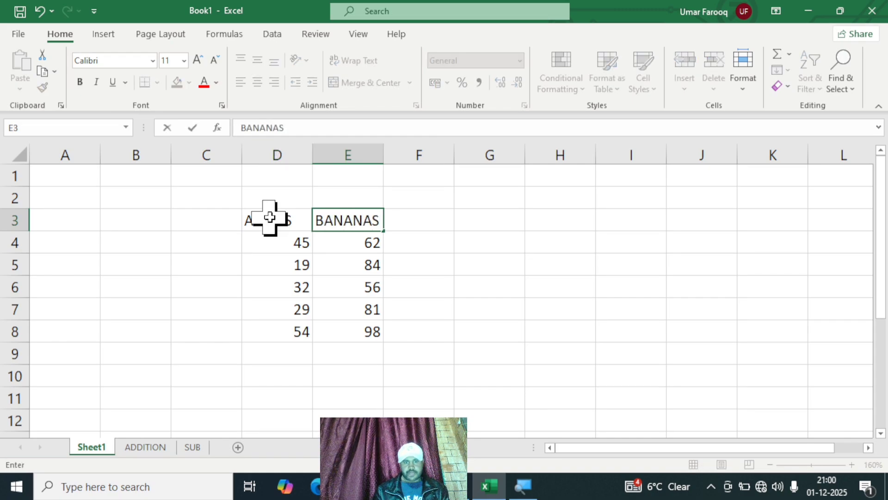
{"action": "left_click", "coordinate": [652, 250]}
Step: Widen column F slightly and enter the header TOTAL in cell F3
{"action": "left_click_drag", "start_coordinate": [454, 159], "coordinate": [478, 163]}
{"action": "left_click", "coordinate": [426, 214]}
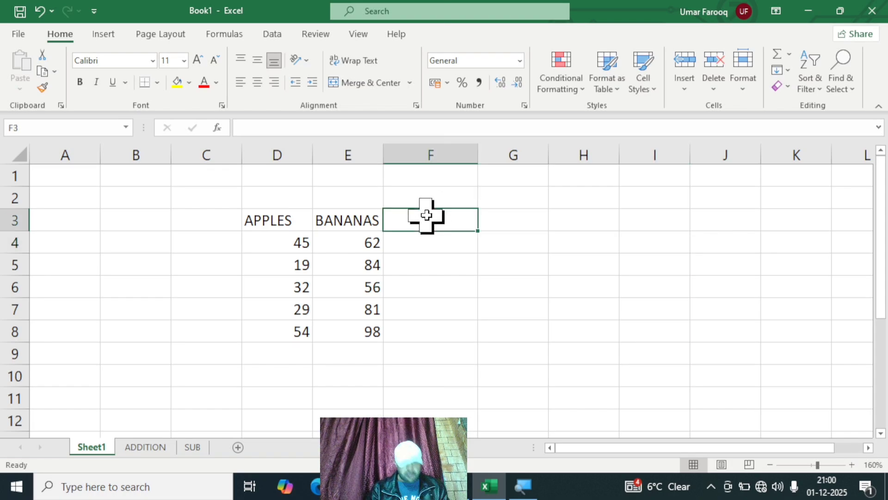
{"action": "type", "text": "TOTAL"}
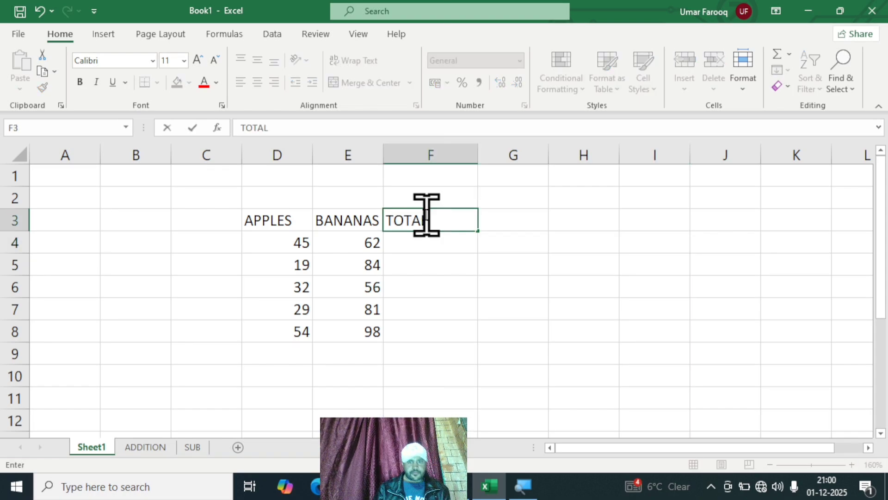
{"action": "left_click", "coordinate": [562, 279]}
Step: Fill the APPLES header yellow and give the BANANAS header red text on a dark blue fill
{"action": "left_click", "coordinate": [278, 223]}
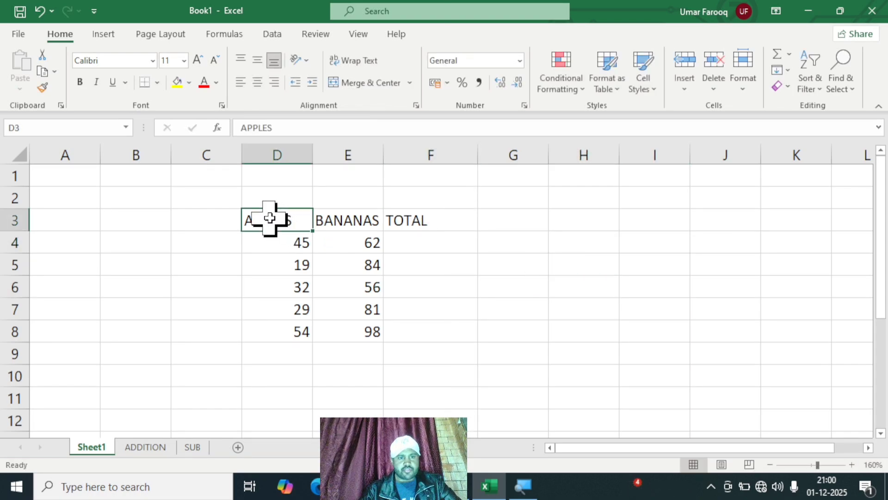
{"action": "left_click", "coordinate": [177, 83]}
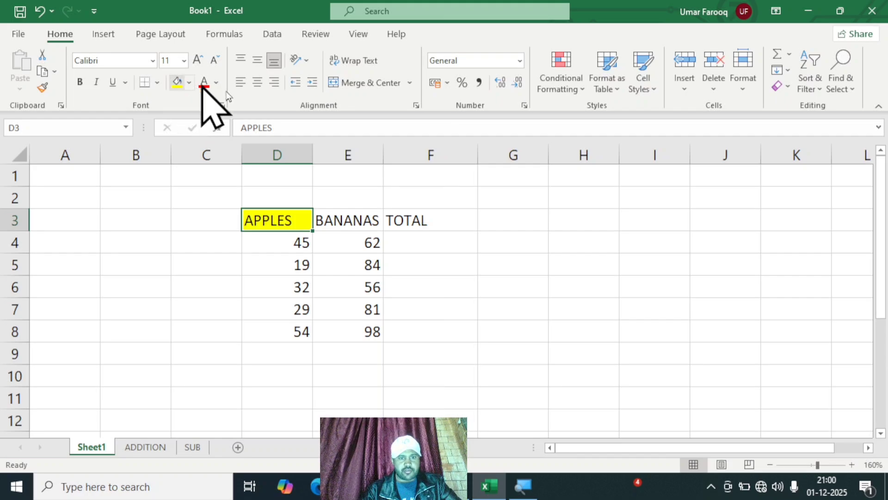
{"action": "left_click", "coordinate": [359, 224]}
{"action": "left_click", "coordinate": [204, 83]}
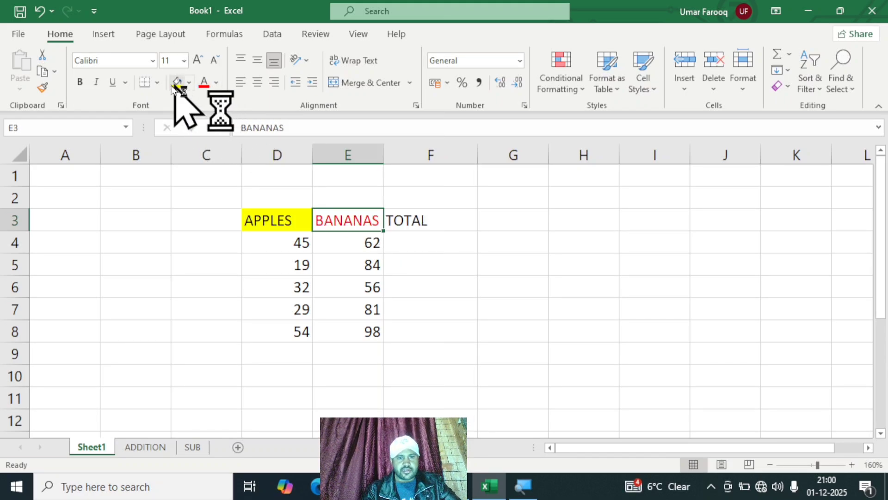
{"action": "left_click", "coordinate": [189, 83]}
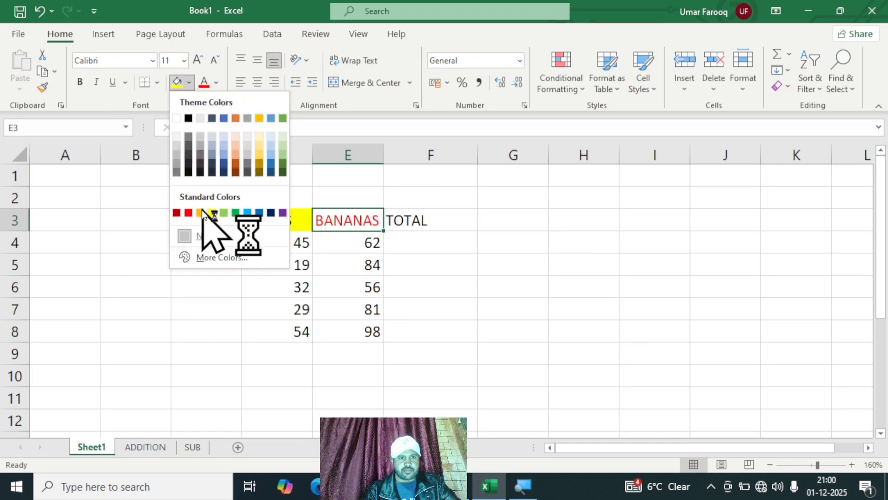
{"action": "left_click", "coordinate": [224, 169]}
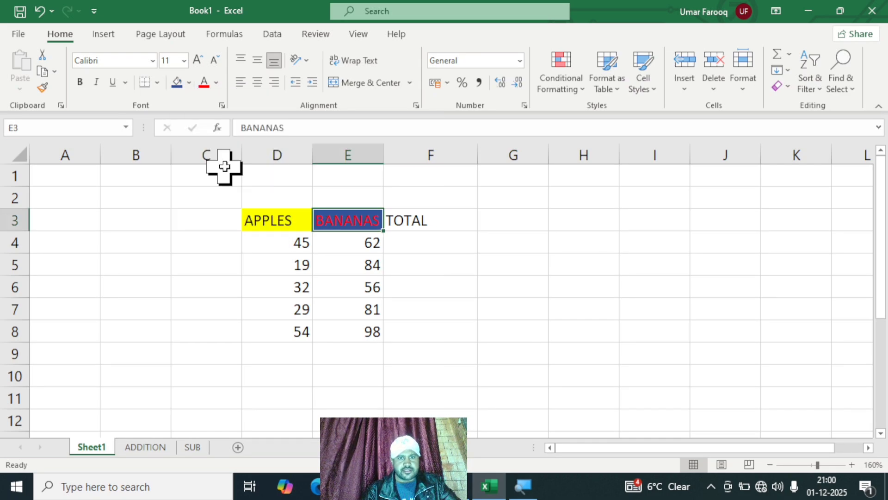
Step: Set the font colour of the BANANAS header to Automatic
{"action": "left_click", "coordinate": [216, 83]}
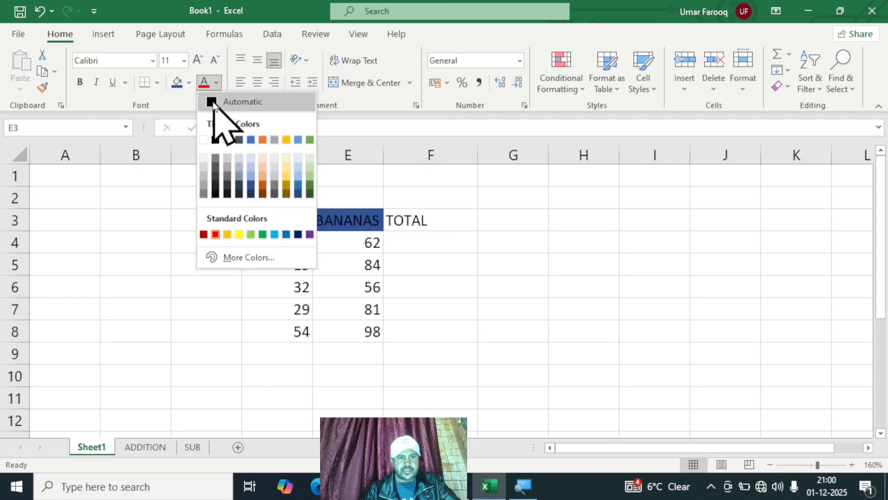
{"action": "left_click", "coordinate": [213, 103]}
{"action": "left_click", "coordinate": [439, 216]}
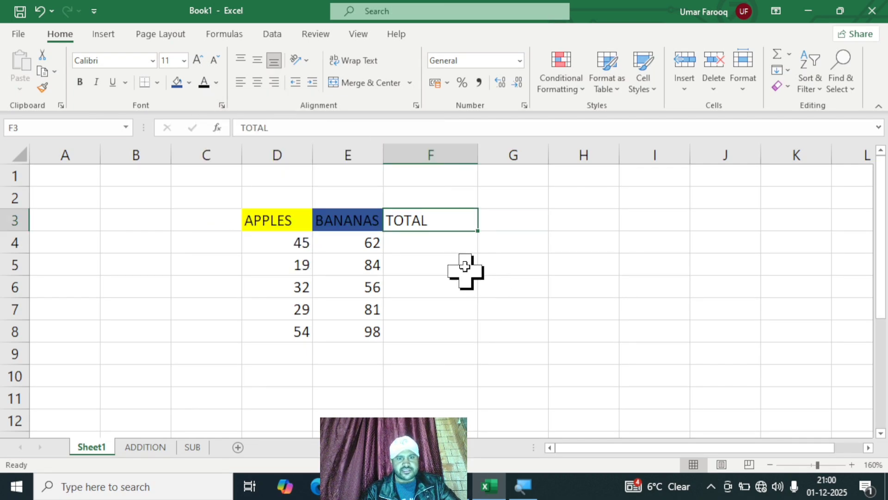
Step: Fill the TOTAL header in F3 with the standard red colour
{"action": "left_click", "coordinate": [218, 80]}
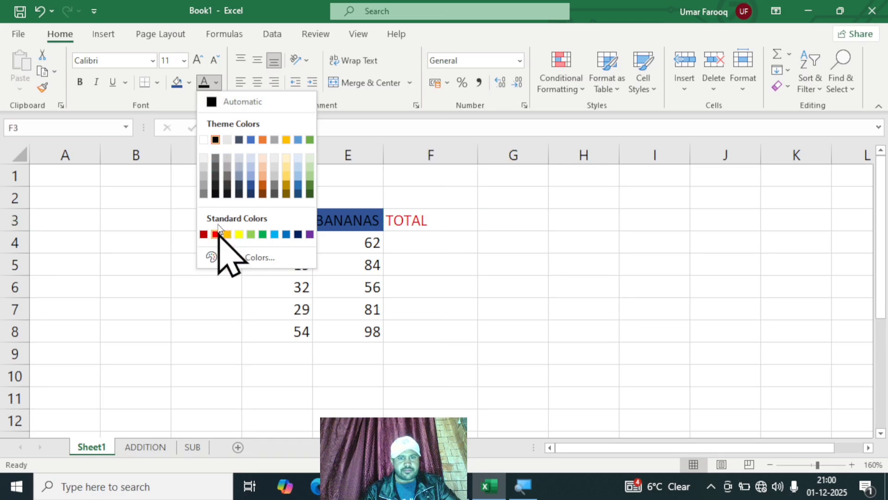
{"action": "left_click", "coordinate": [190, 84]}
{"action": "left_click", "coordinate": [189, 82]}
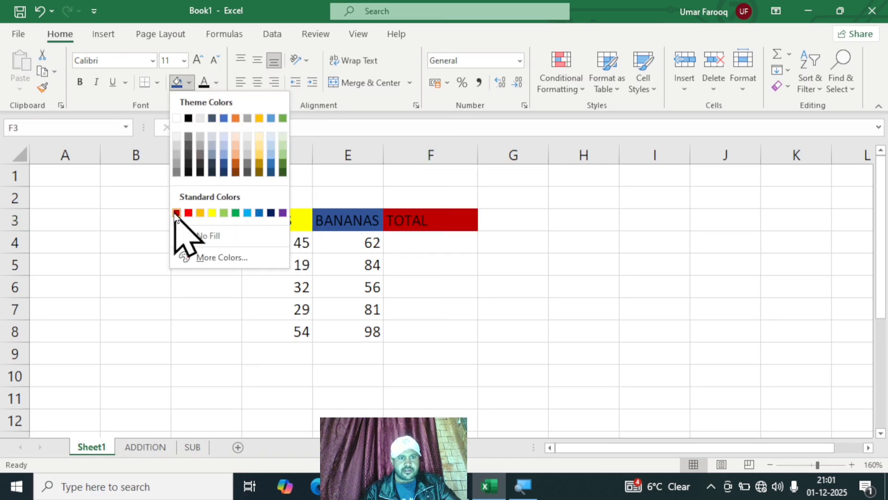
{"action": "left_click", "coordinate": [520, 298]}
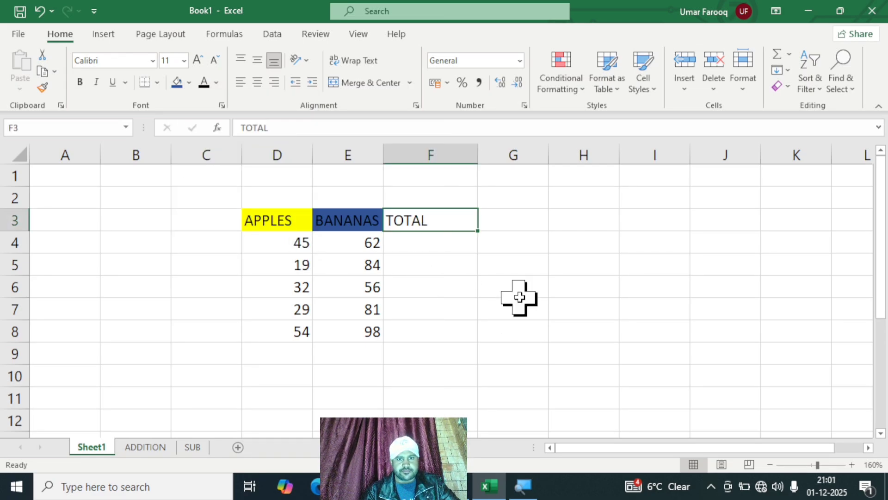
{"action": "left_click", "coordinate": [189, 84]}
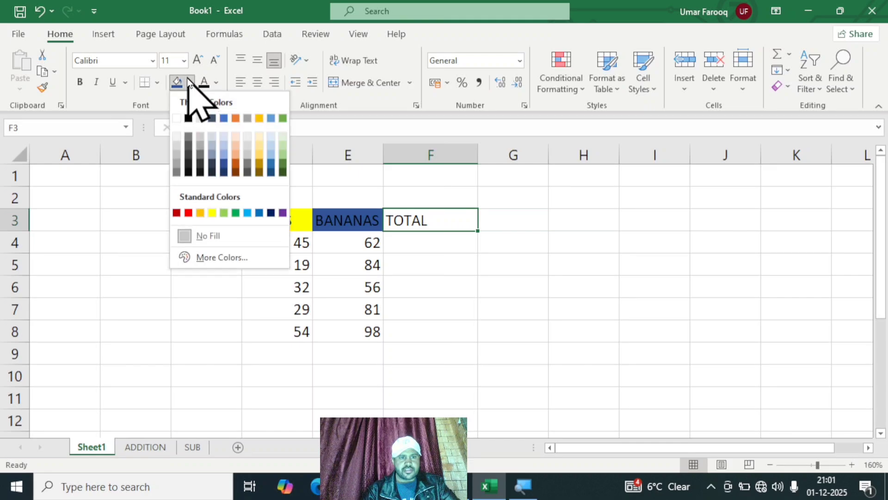
{"action": "left_click", "coordinate": [188, 213]}
{"action": "left_click", "coordinate": [529, 267]}
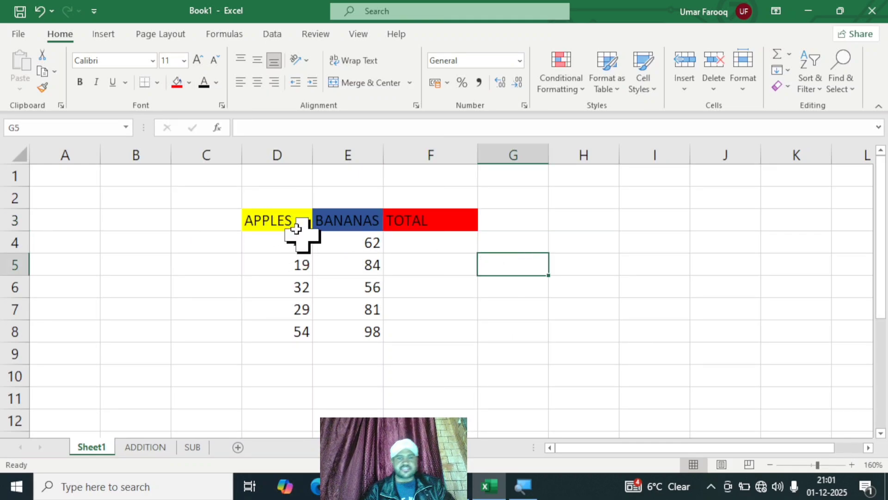
Step: Centre the contents of all cells on the sheet horizontally
{"action": "key", "text": "ctrl+a"}
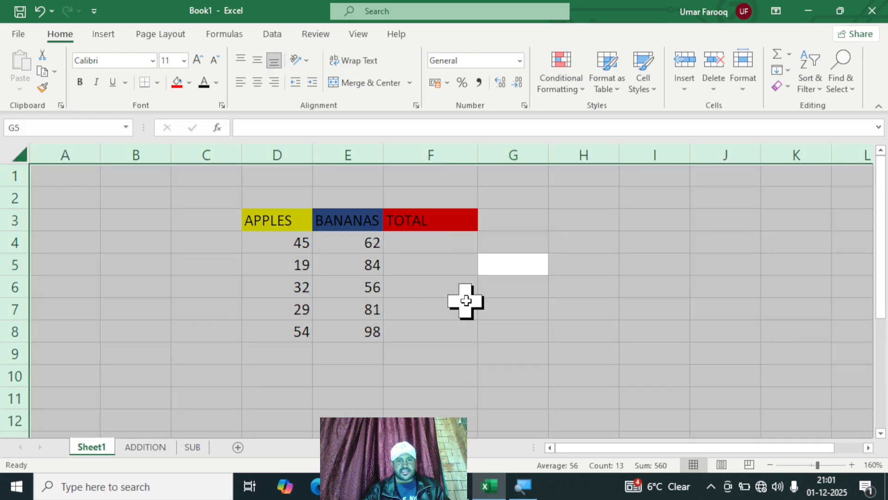
{"action": "left_click", "coordinate": [257, 82]}
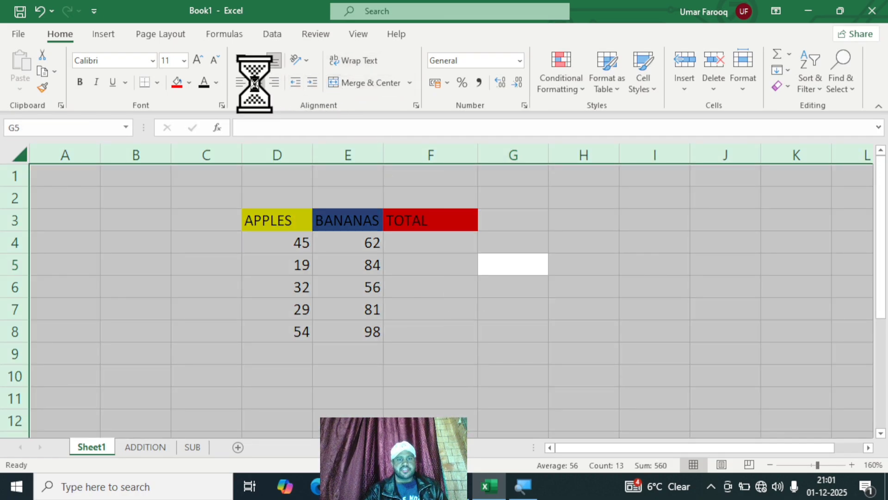
{"action": "left_click", "coordinate": [577, 323]}
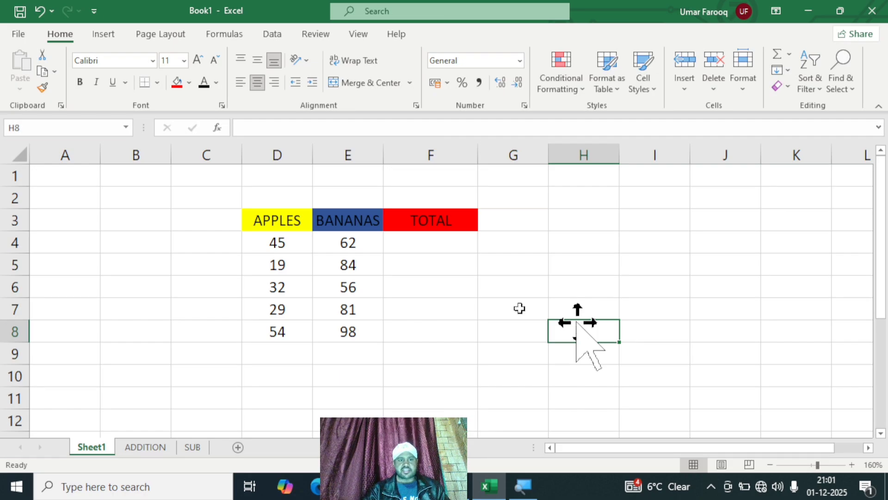
Step: Middle-align all cells on the sheet vertically, with horizontal centring switched off and back on
{"action": "left_click", "coordinate": [259, 60]}
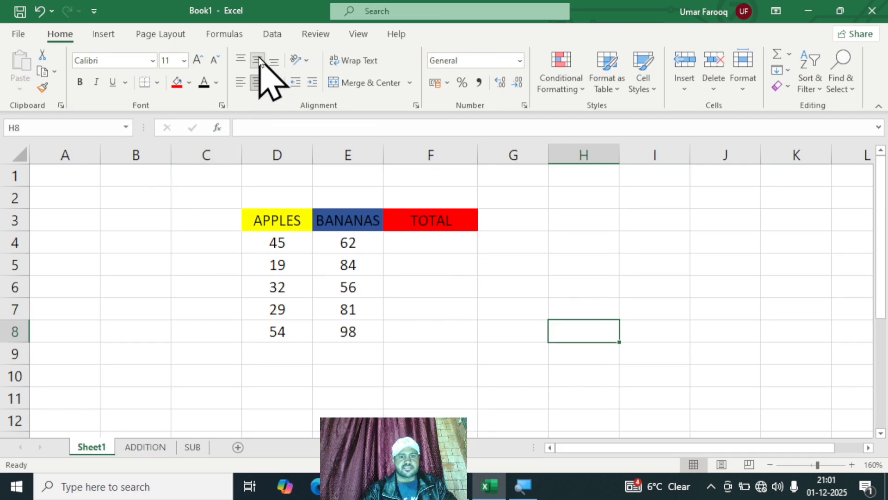
{"action": "key", "text": "ctrl+a"}
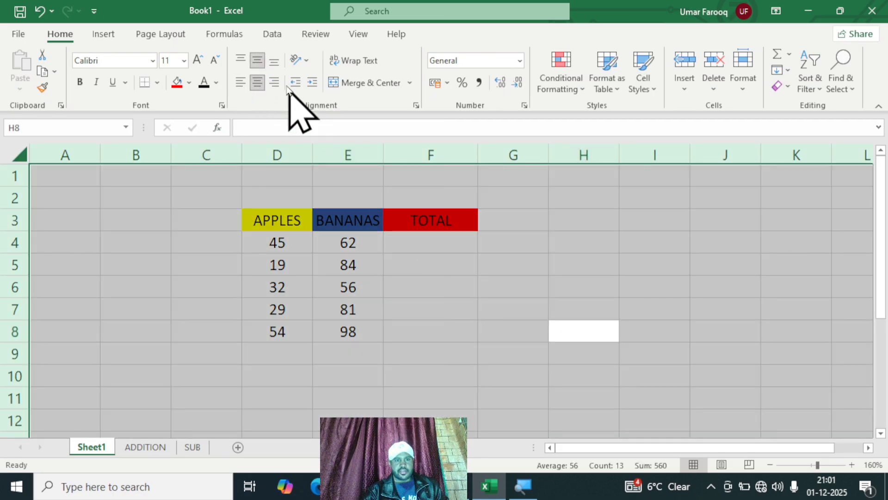
{"action": "left_click", "coordinate": [258, 83]}
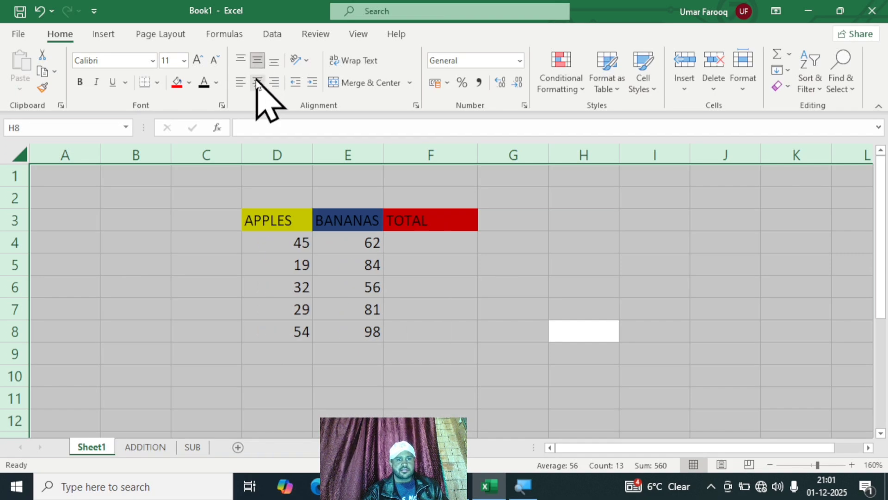
{"action": "left_click", "coordinate": [258, 84]}
{"action": "left_click", "coordinate": [274, 60]}
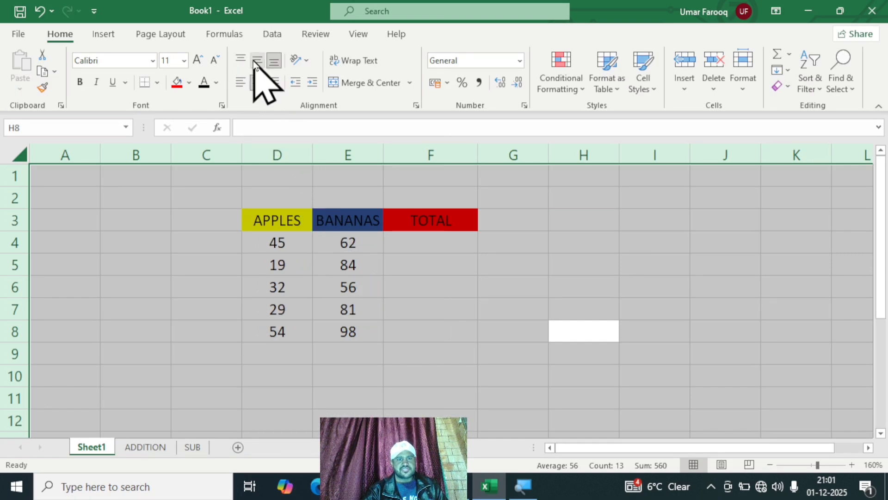
{"action": "left_click", "coordinate": [257, 62]}
{"action": "left_click", "coordinate": [534, 423]}
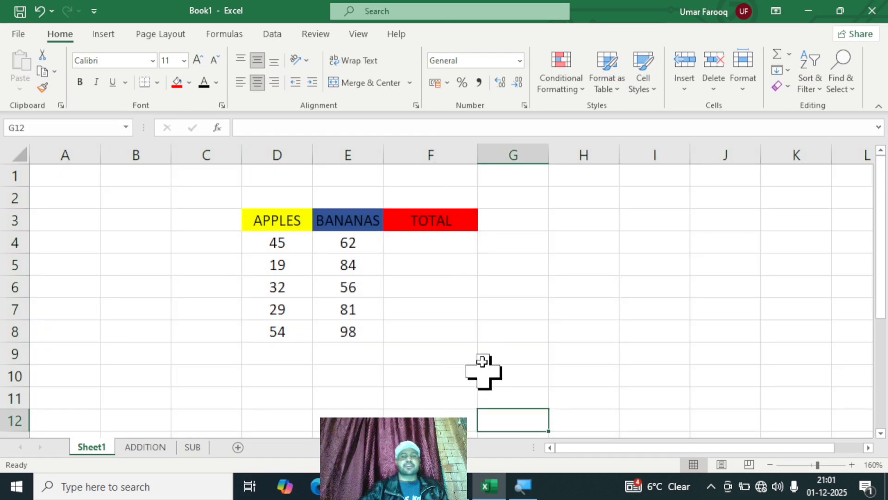
Step: Enter the formula =SUM(D4:E4) in F4 to add the first row's apples and bananas
{"action": "left_click", "coordinate": [447, 241]}
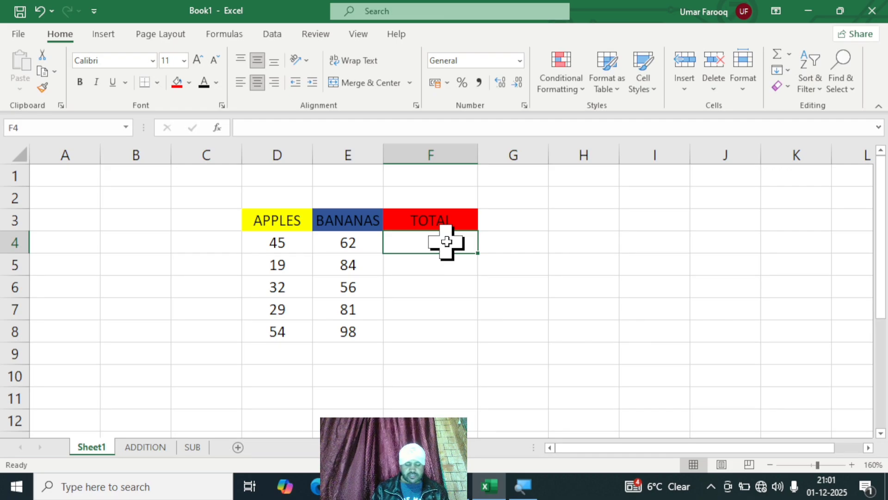
{"action": "type", "text": "="}
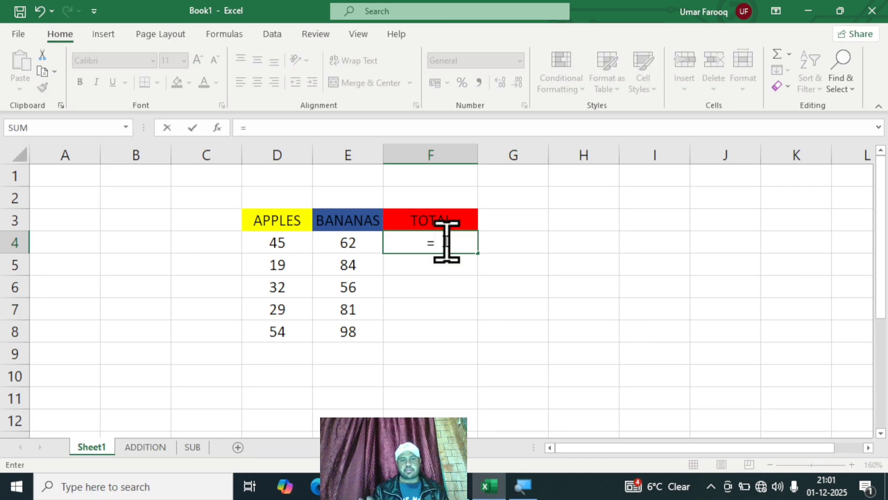
{"action": "type", "text": "S"}
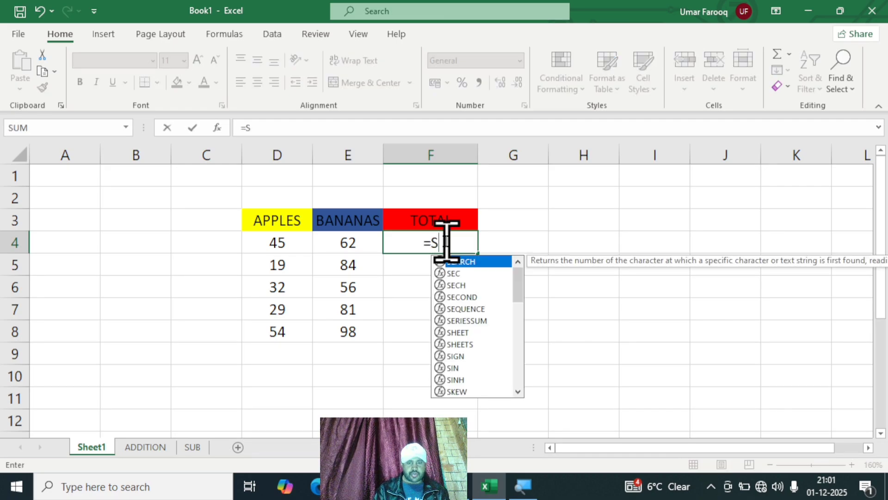
{"action": "type", "text": "UM"}
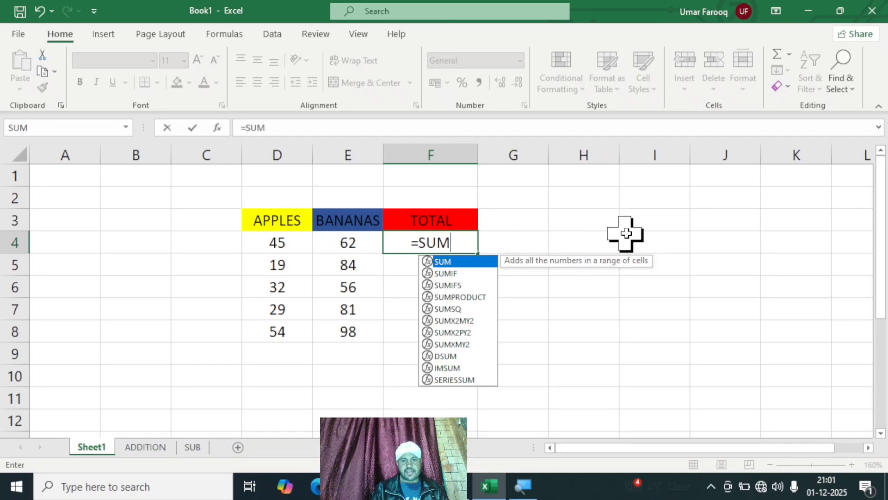
{"action": "type", "text": "(((((((((("}
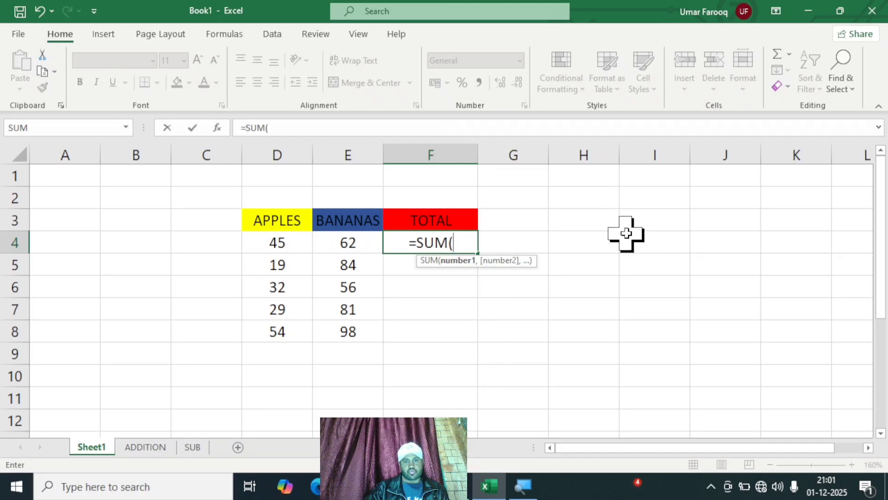
{"action": "key", "text": "BackSpace"}
{"action": "key", "text": "BackSpace"}
{"action": "key", "text": "BackSpace"}
{"action": "key", "text": "BackSpace"}
{"action": "key", "text": "BackSpace"}
{"action": "key", "text": "BackSpace"}
{"action": "key", "text": "BackSpace"}
{"action": "key", "text": "BackSpace"}
{"action": "key", "text": "BackSpace"}
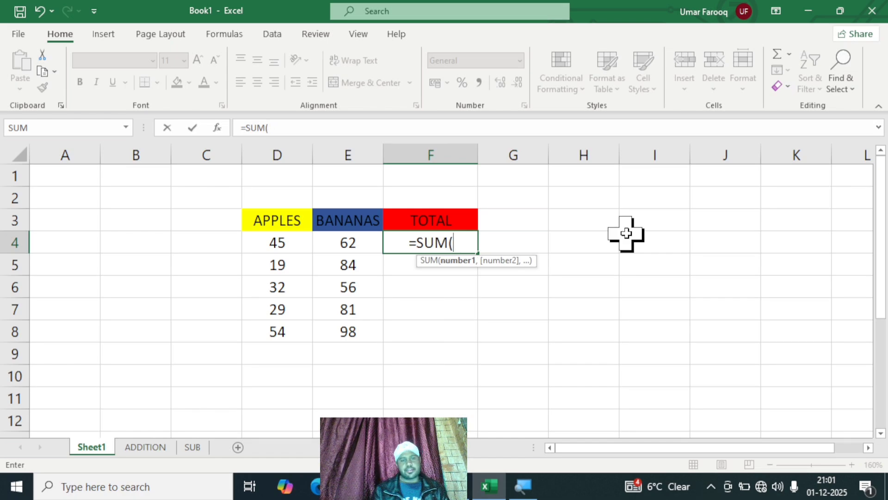
{"action": "left_click", "coordinate": [298, 242]}
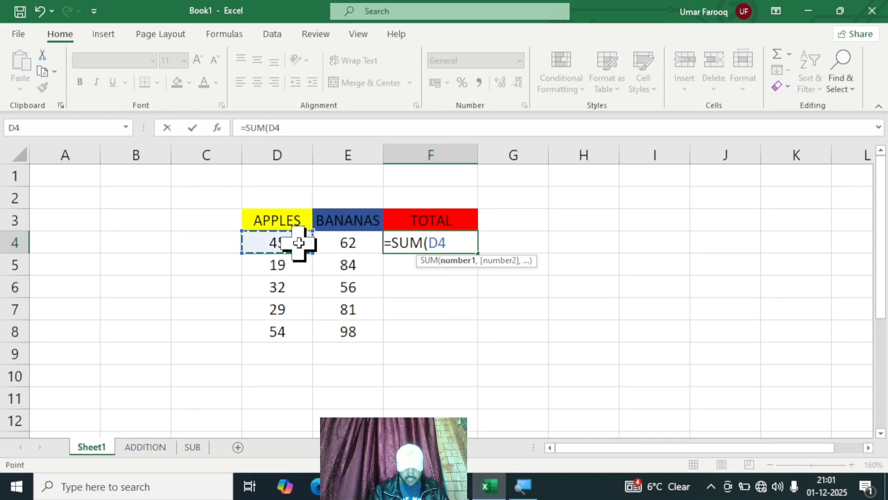
{"action": "key", "text": "F8"}
{"action": "left_click", "coordinate": [354, 238]}
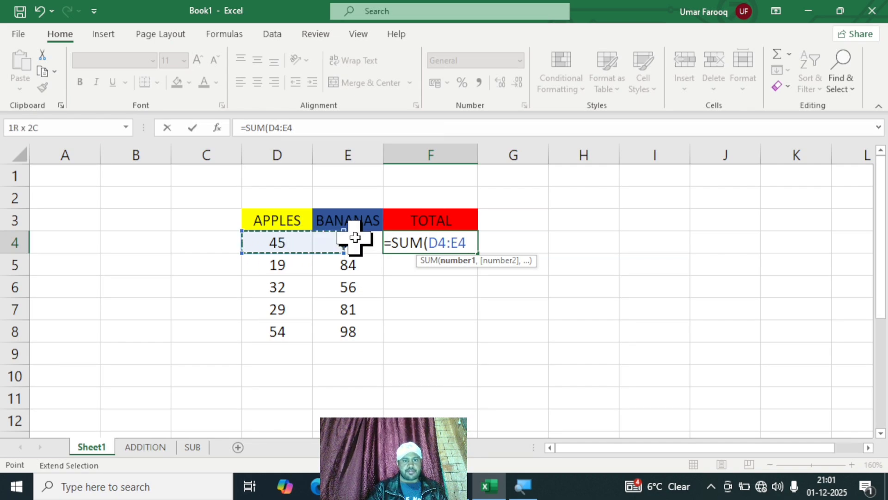
{"action": "type", "text": ")"}
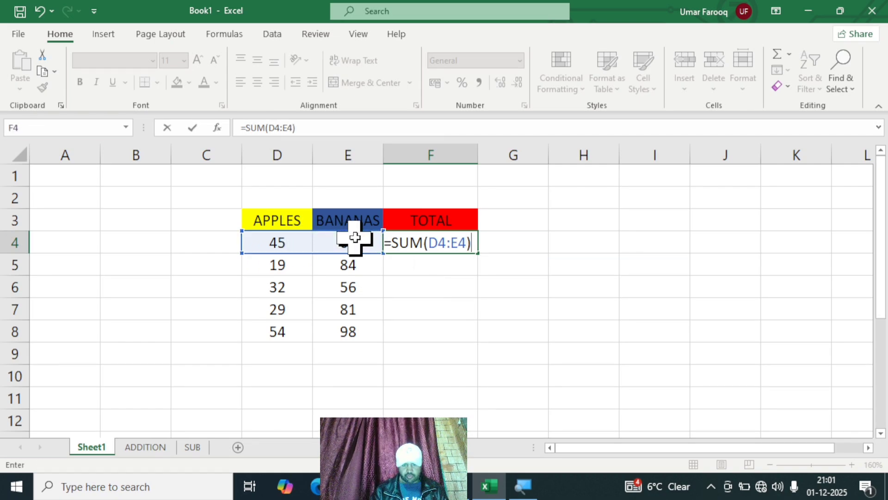
{"action": "key", "text": "Return"}
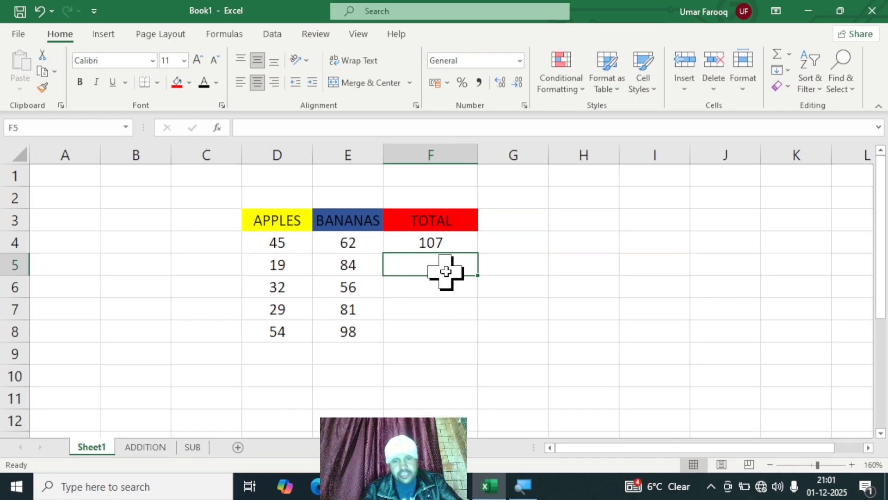
Step: Fill the sum formula from F4 down to F8 for the remaining rows of the TOTAL column
{"action": "left_click", "coordinate": [448, 238]}
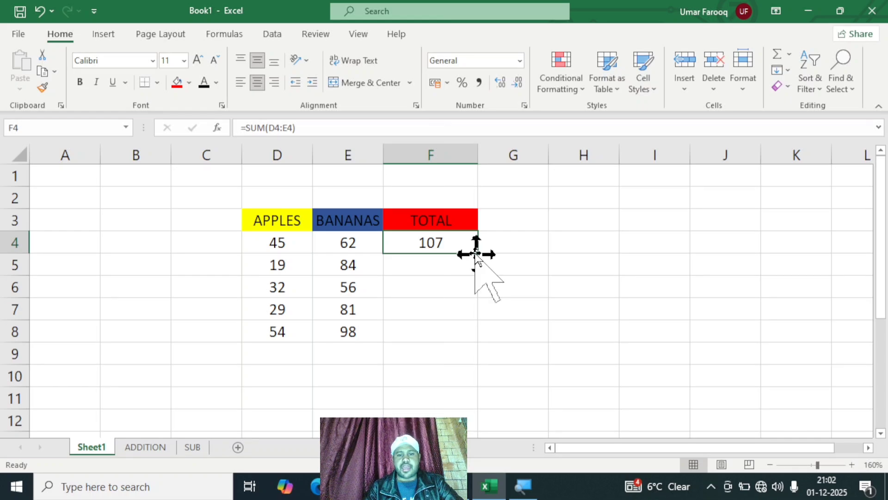
{"action": "left_click_drag", "start_coordinate": [480, 255], "coordinate": [472, 340]}
{"action": "left_click", "coordinate": [597, 327]}
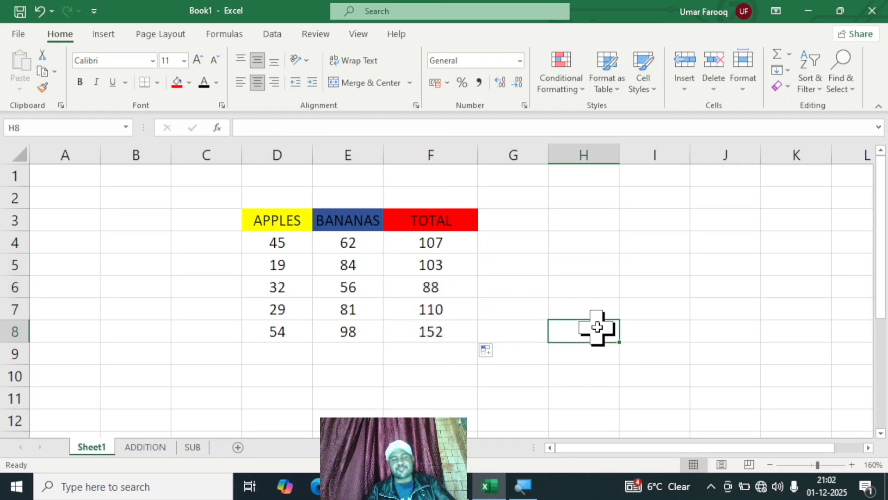
{"action": "left_click", "coordinate": [449, 237]}
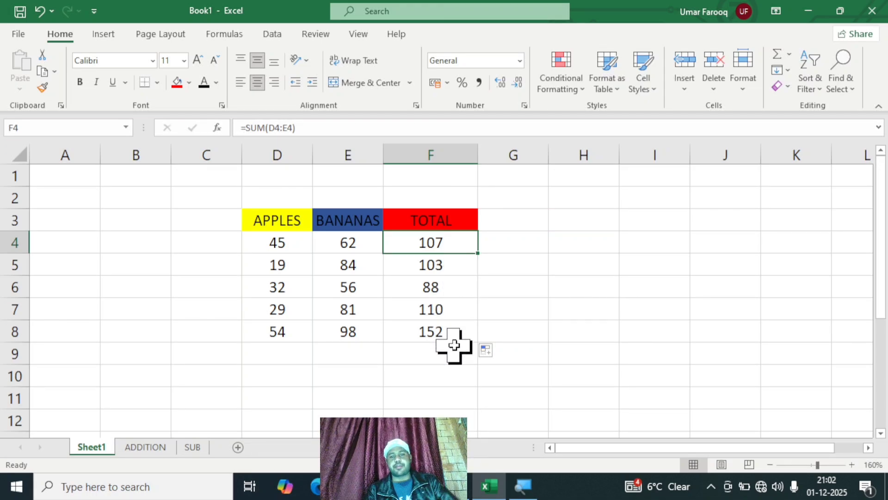
{"action": "left_click", "coordinate": [686, 269]}
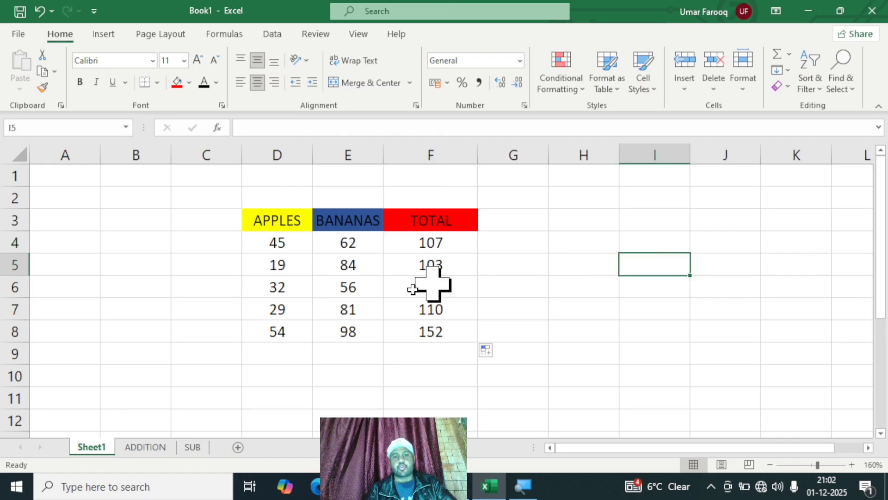
Step: Change the BANANAS value in E6 to 12 and the APPLES value in D5 to 55
{"action": "left_click", "coordinate": [340, 287]}
{"action": "type", "text": "12"}
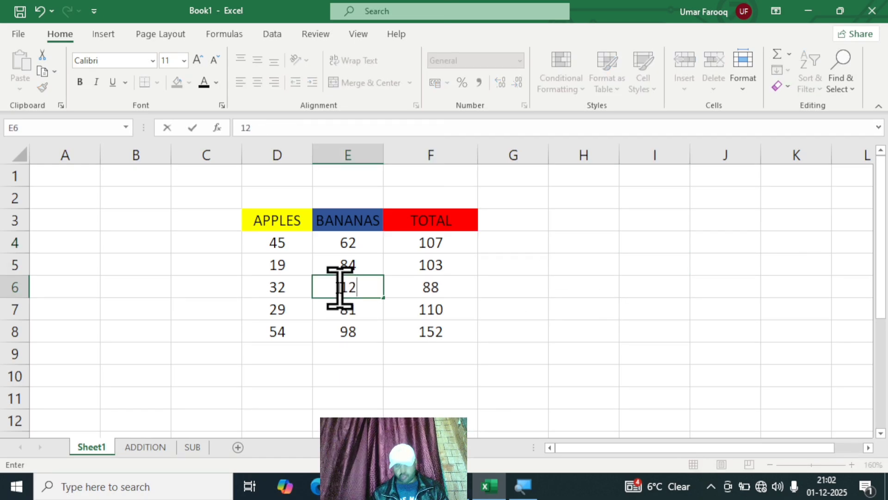
{"action": "key", "text": "Return"}
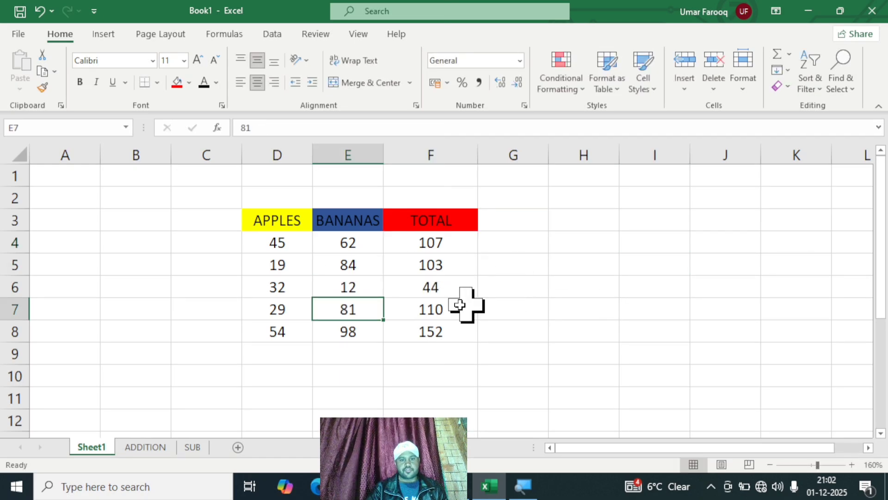
{"action": "left_click", "coordinate": [269, 261]}
{"action": "type", "text": "55"}
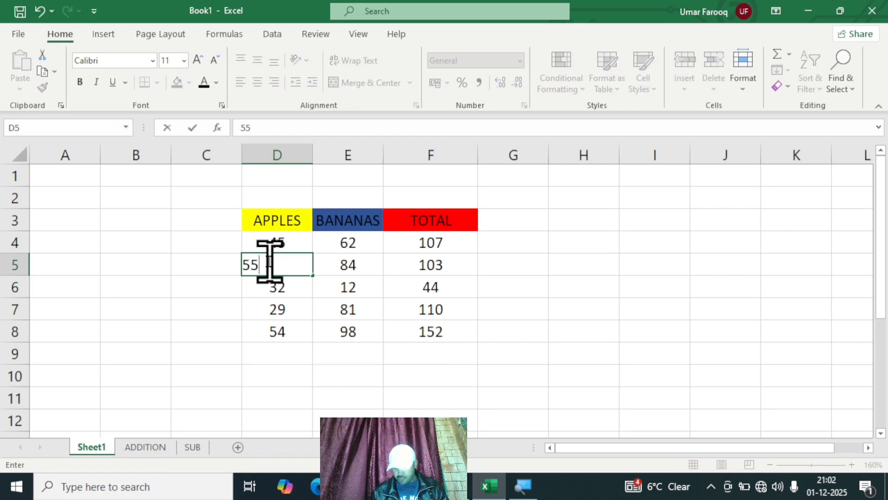
{"action": "key", "text": "Return"}
{"action": "left_click", "coordinate": [621, 330]}
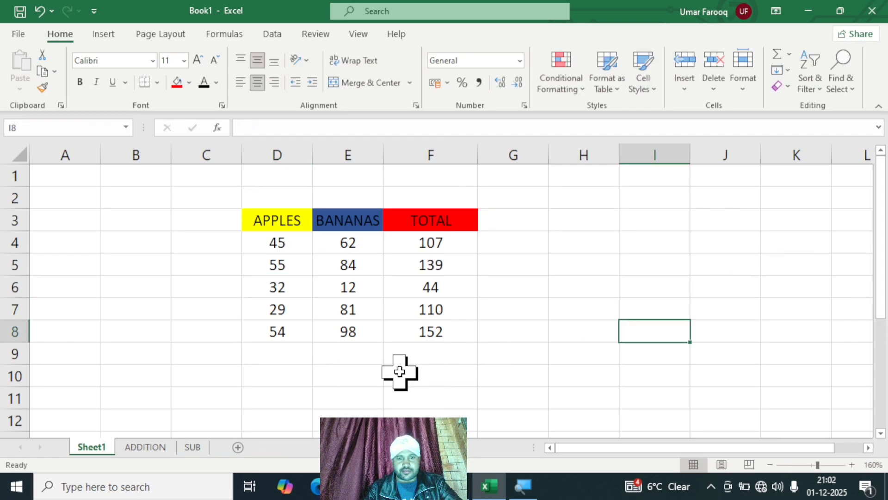
Step: Enter the row label TOTAL in cell C10 below the table
{"action": "left_click", "coordinate": [364, 375]}
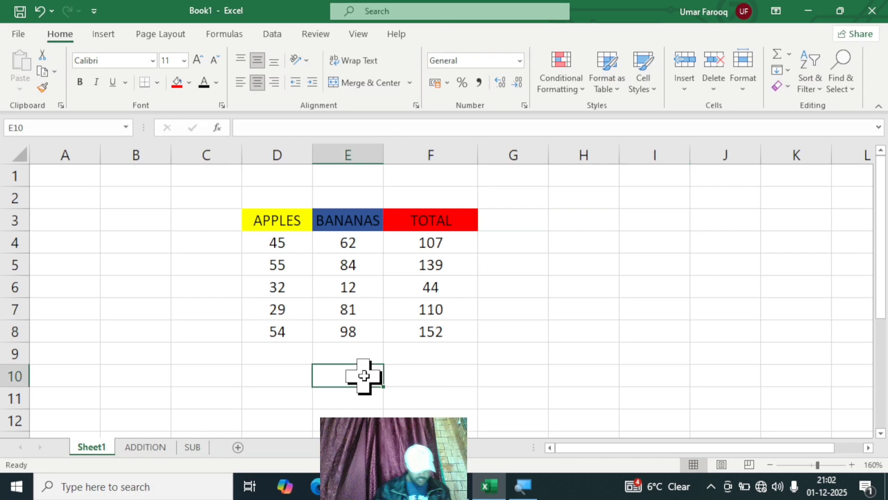
{"action": "left_click", "coordinate": [202, 373]}
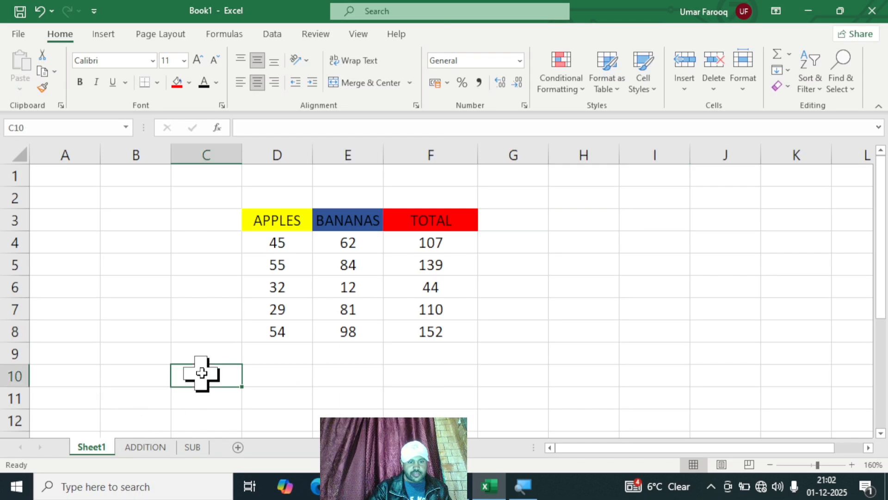
{"action": "type", "text": "TOTAL"}
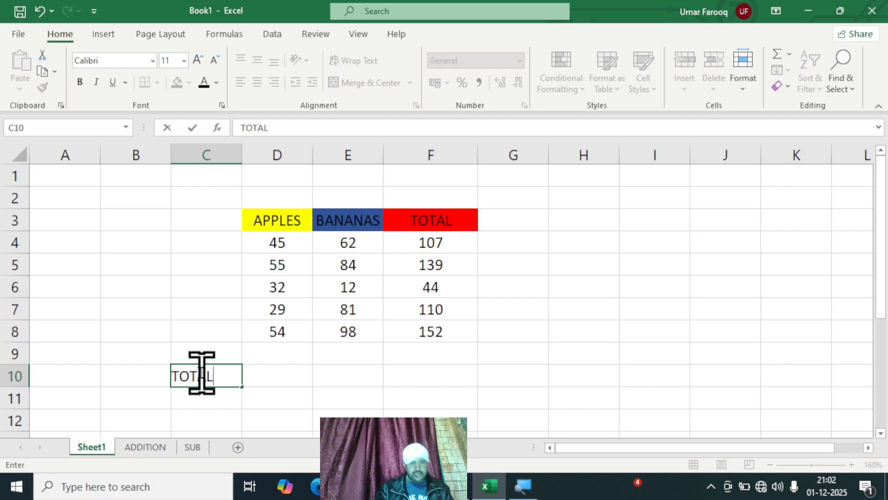
{"action": "left_click", "coordinate": [440, 397]}
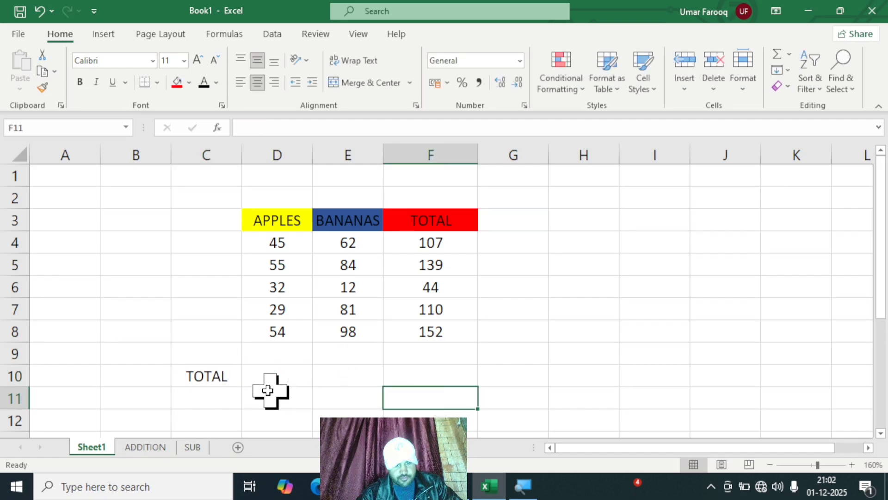
Step: Fill the TOTAL row label in C10 with red
{"action": "left_click", "coordinate": [212, 383]}
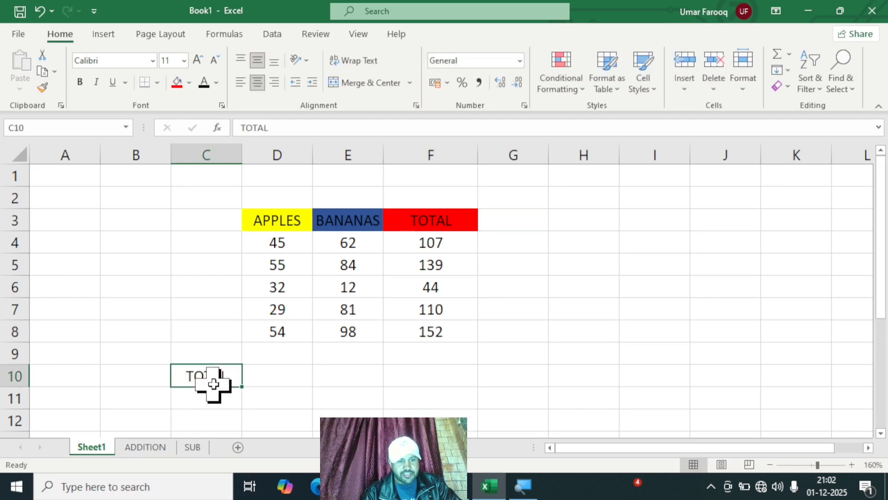
{"action": "left_click", "coordinate": [177, 83]}
Step: Enter the formula =SUM(D4:D8) in D10 to total the APPLES column
{"action": "left_click", "coordinate": [282, 369]}
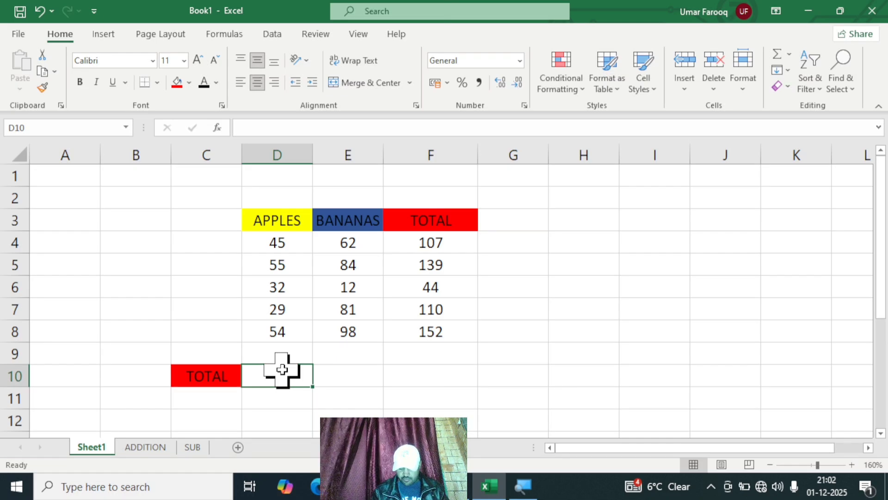
{"action": "type", "text": "=SUM"}
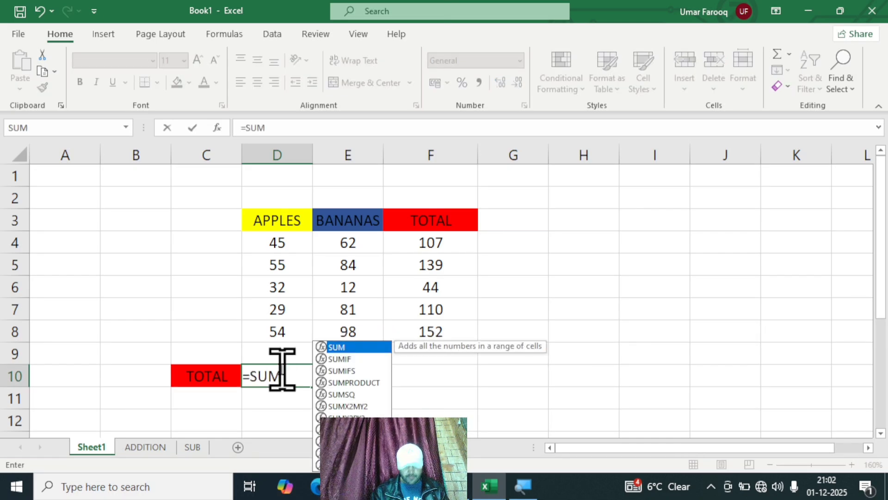
{"action": "type", "text": "("}
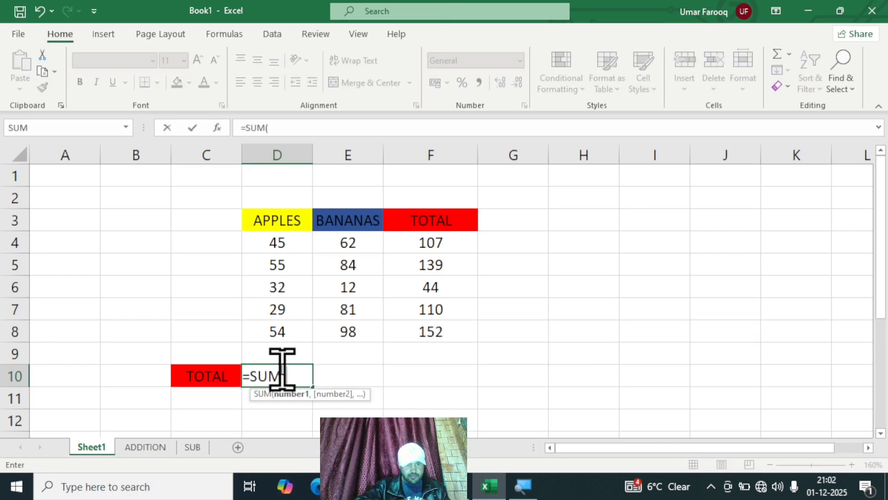
{"action": "left_click", "coordinate": [282, 240]}
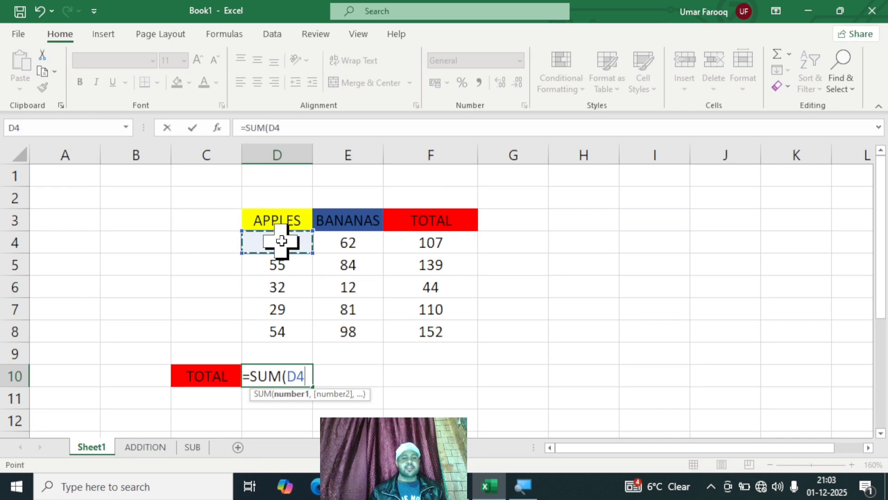
{"action": "key", "text": "F8"}
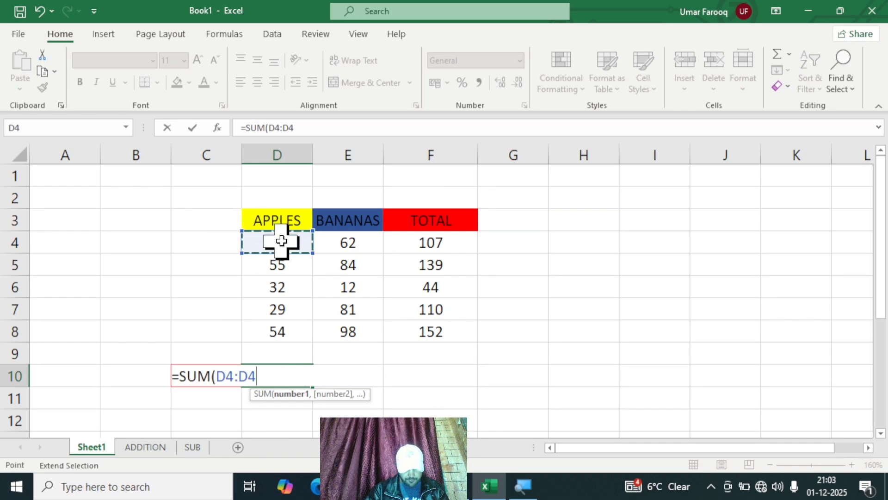
{"action": "left_click", "coordinate": [295, 332]}
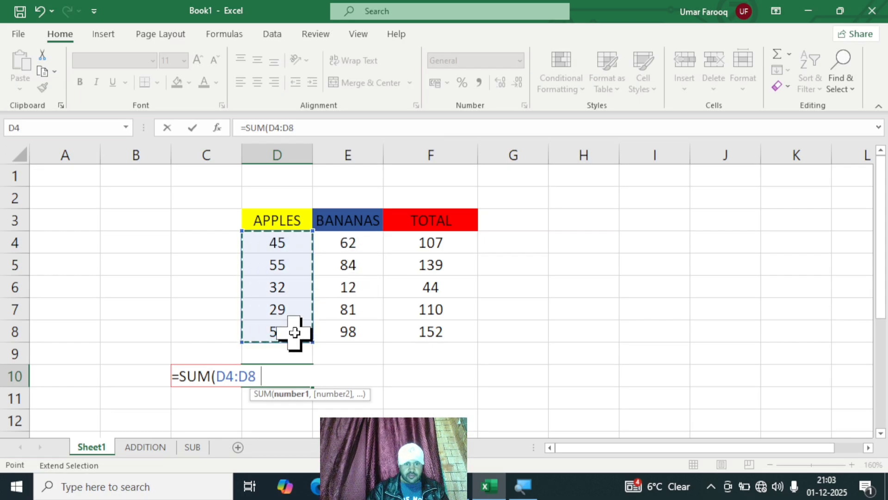
{"action": "type", "text": ")"}
{"action": "key", "text": "Return"}
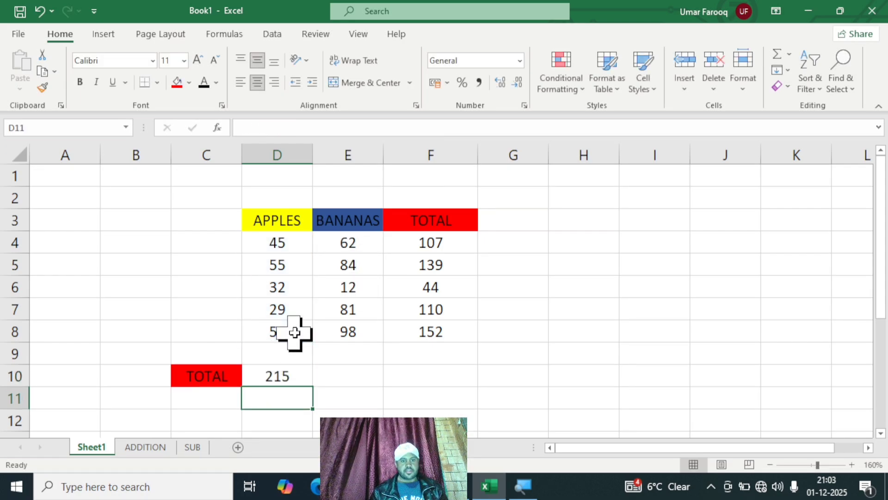
Step: Fill the column sum formula from D10 across to F10 for the BANANAS and TOTAL columns
{"action": "left_click", "coordinate": [289, 373]}
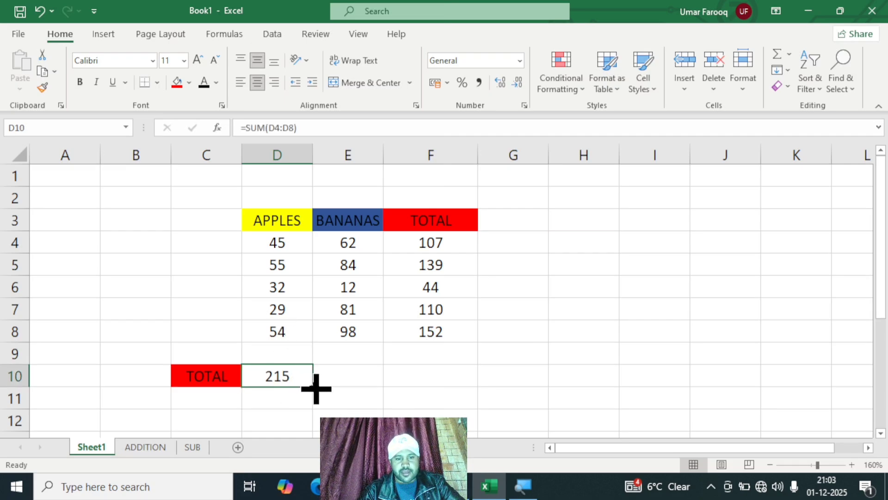
{"action": "left_click_drag", "start_coordinate": [313, 388], "coordinate": [452, 372]}
{"action": "left_click", "coordinate": [611, 345]}
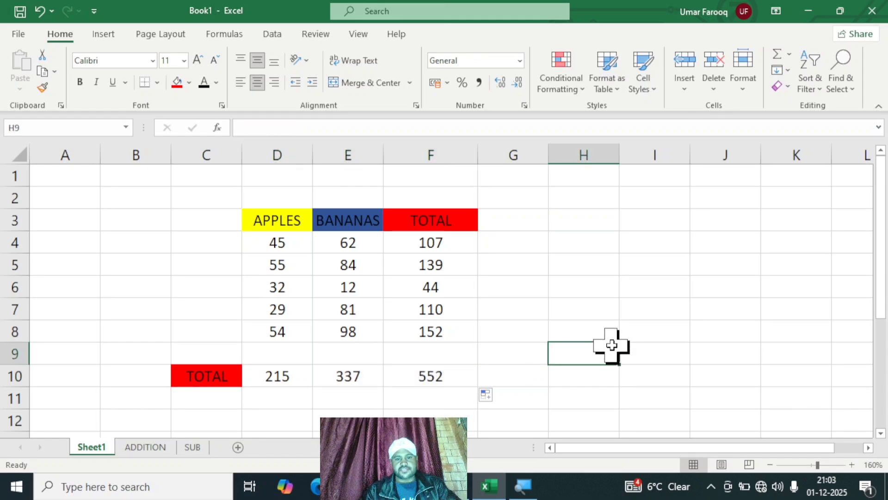
Step: Colour the TOTAL row's sums by filling D10 yellow, E10 dark blue and F10 red
{"action": "left_click", "coordinate": [288, 379]}
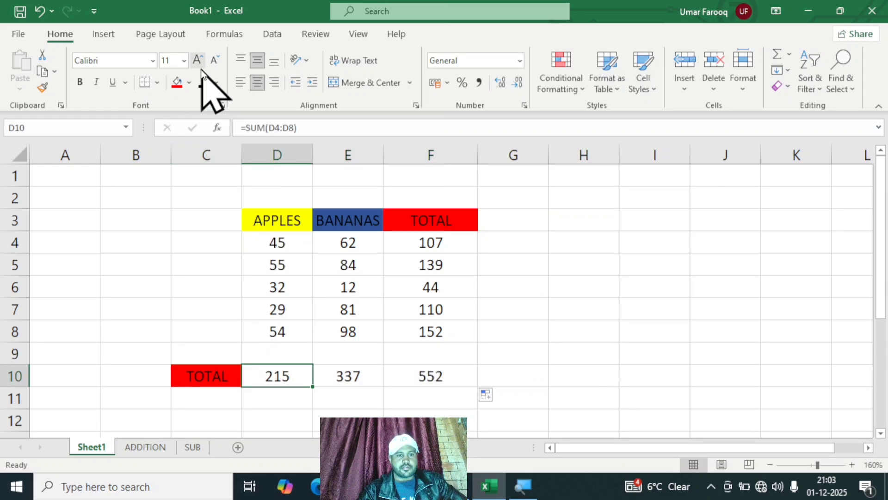
{"action": "left_click", "coordinate": [190, 83]}
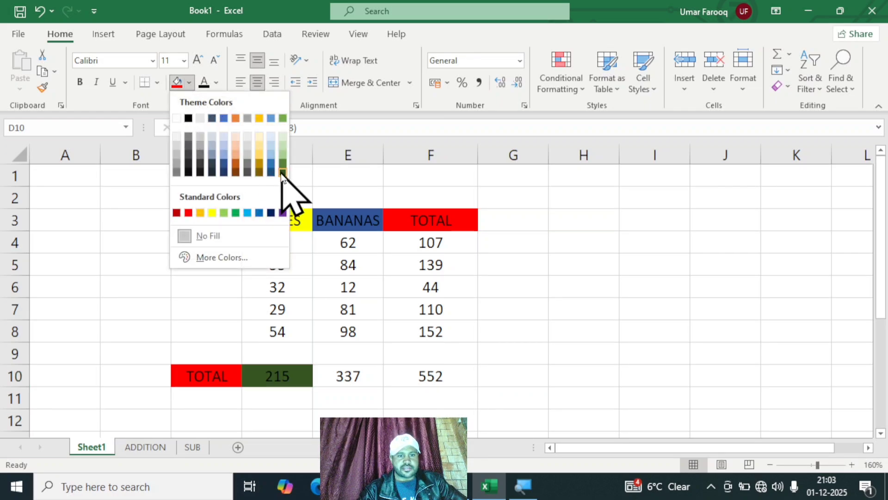
{"action": "left_click", "coordinate": [212, 212]}
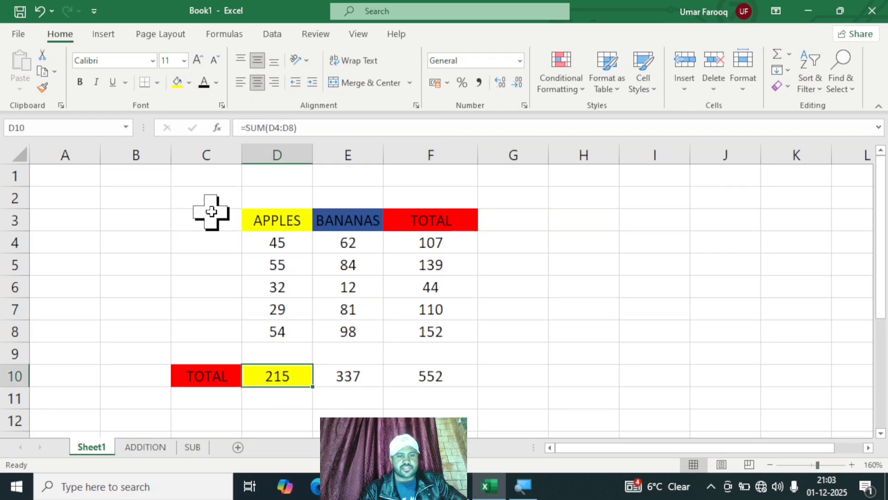
{"action": "left_click", "coordinate": [365, 376]}
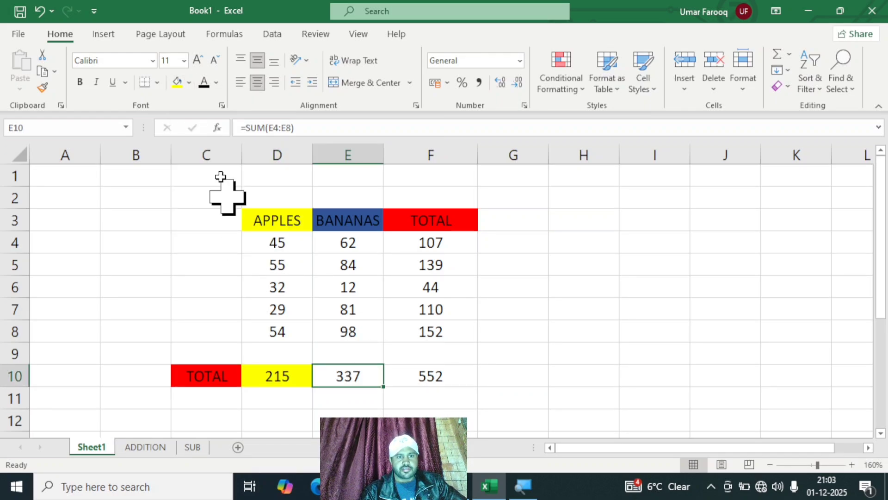
{"action": "left_click", "coordinate": [190, 83]}
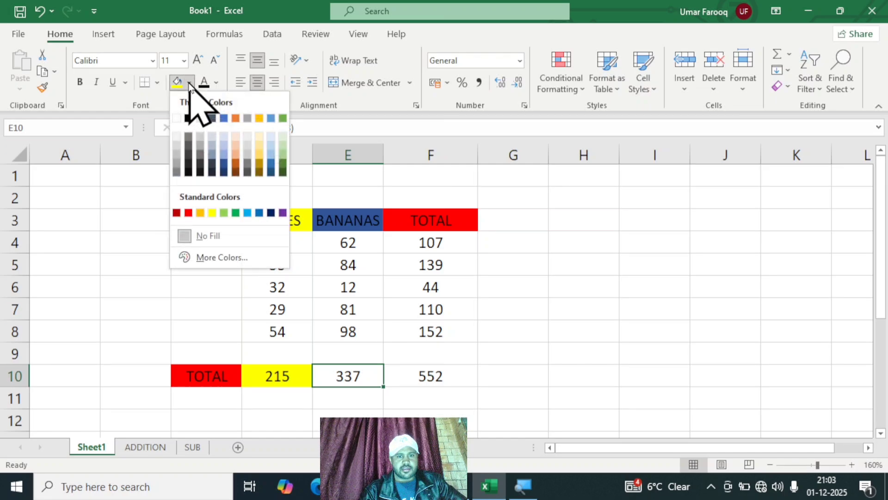
{"action": "left_click", "coordinate": [270, 213]}
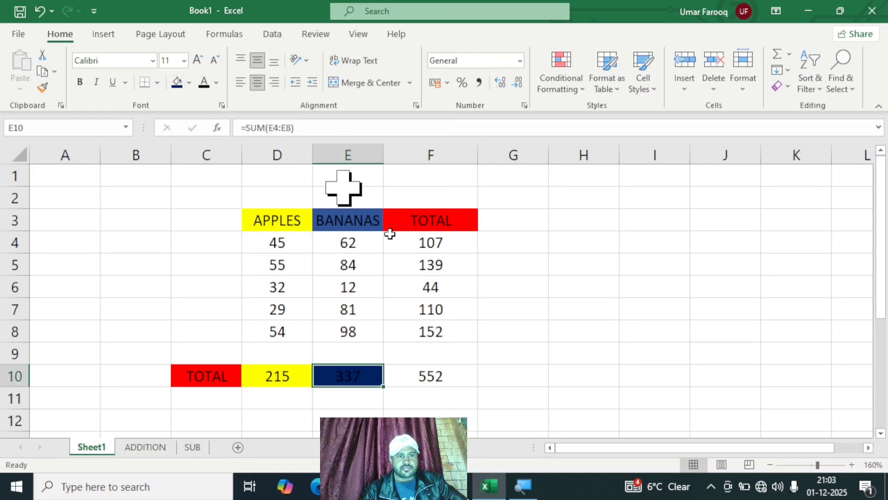
{"action": "left_click", "coordinate": [429, 376]}
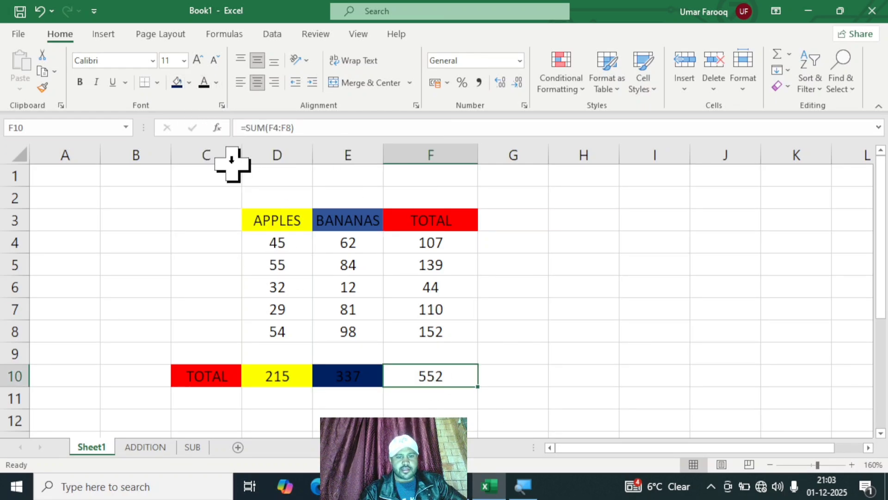
{"action": "left_click", "coordinate": [189, 83]}
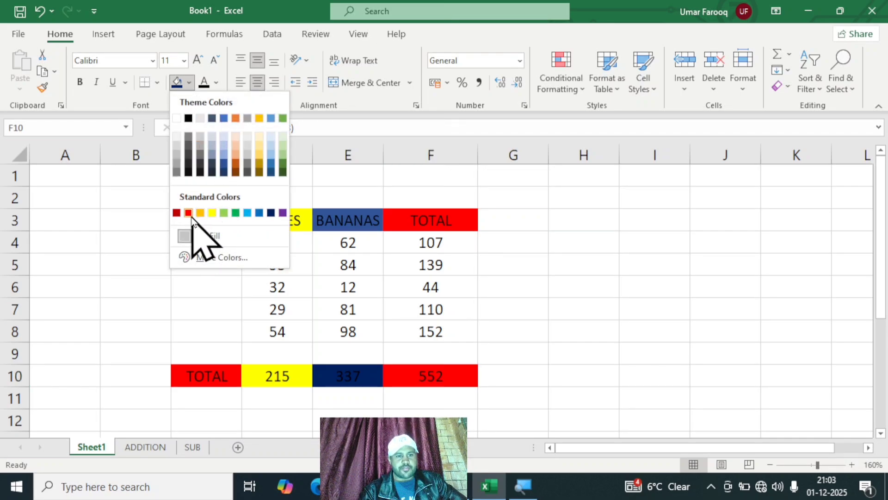
{"action": "left_click", "coordinate": [188, 213]}
{"action": "left_click", "coordinate": [576, 306]}
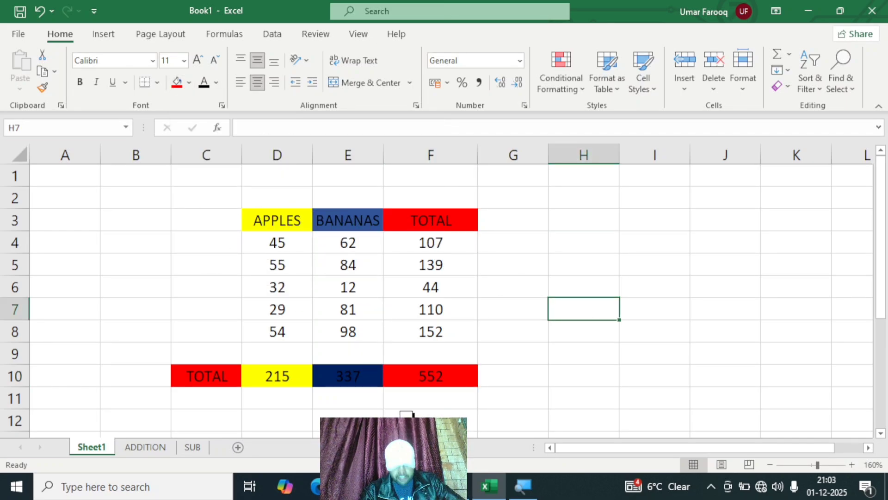
Step: Change the BANANAS value in E7 to 1
{"action": "left_click", "coordinate": [364, 311]}
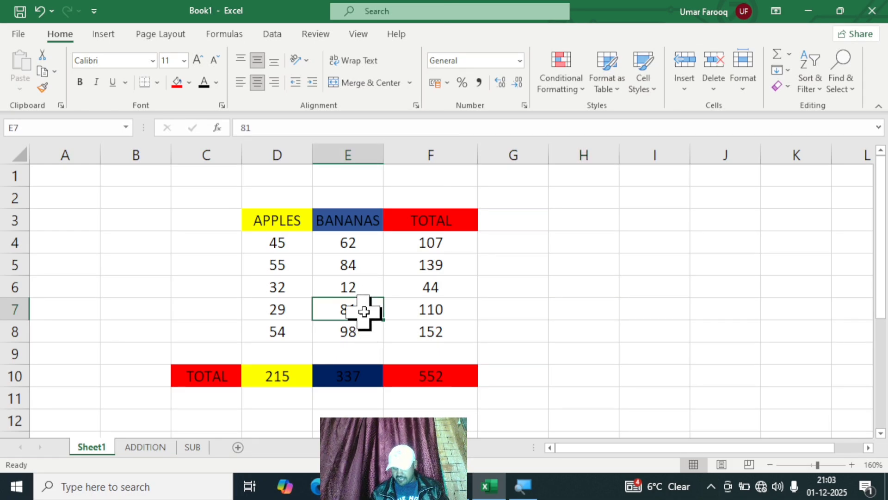
{"action": "type", "text": "1"}
{"action": "key", "text": "Return"}
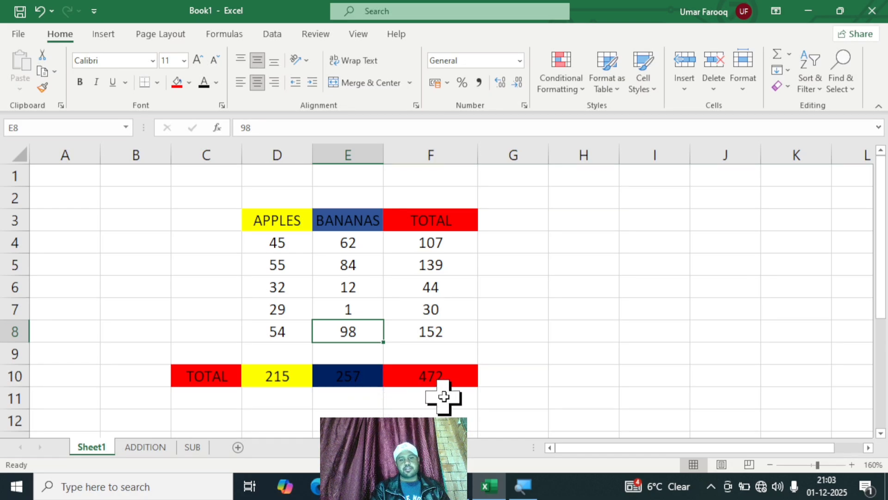
Step: Overwrite the row sum formula in F5 with the typed entry 78\
{"action": "left_click", "coordinate": [432, 262]}
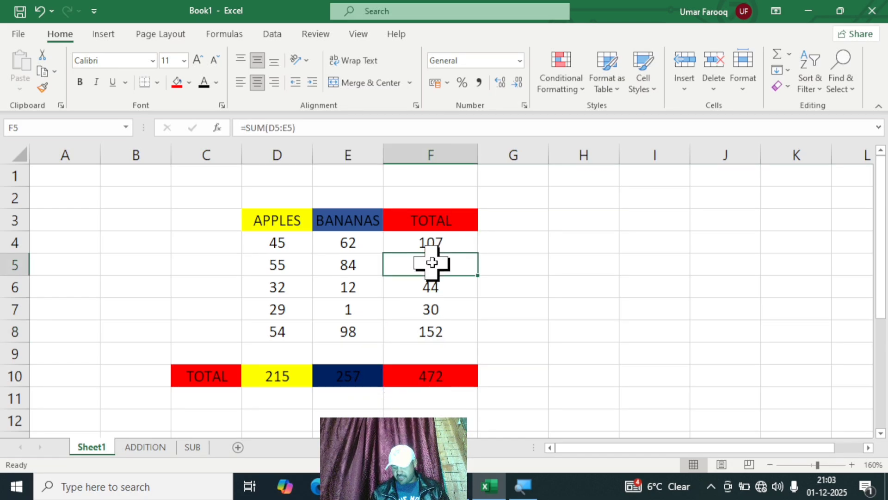
{"action": "key", "text": "BackSpace"}
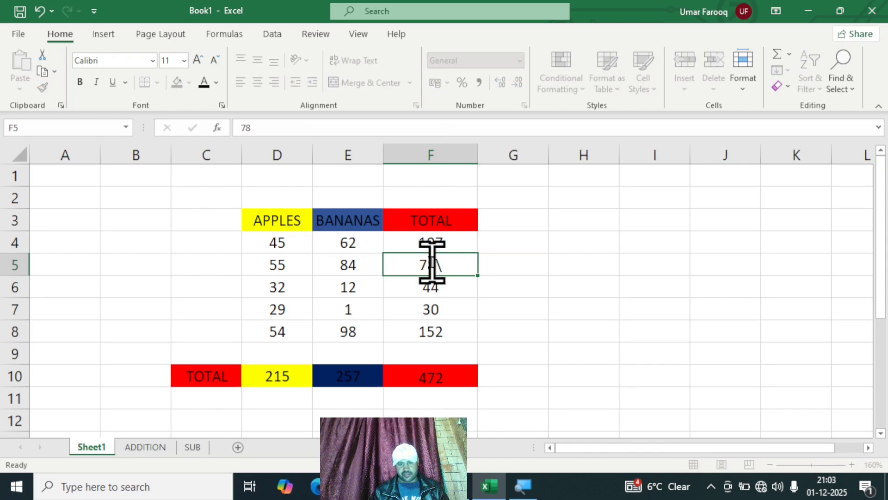
{"action": "key", "text": "Return"}
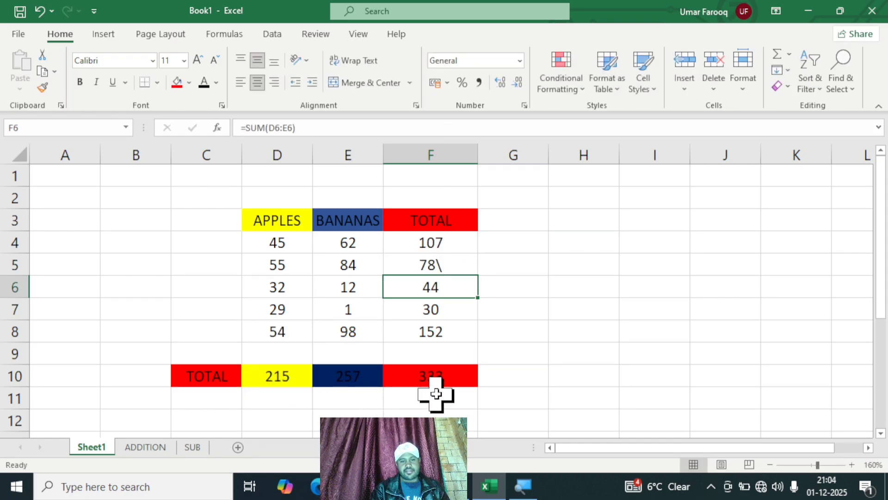
Step: Change the APPLES value in D4 to 12
{"action": "left_click", "coordinate": [293, 243]}
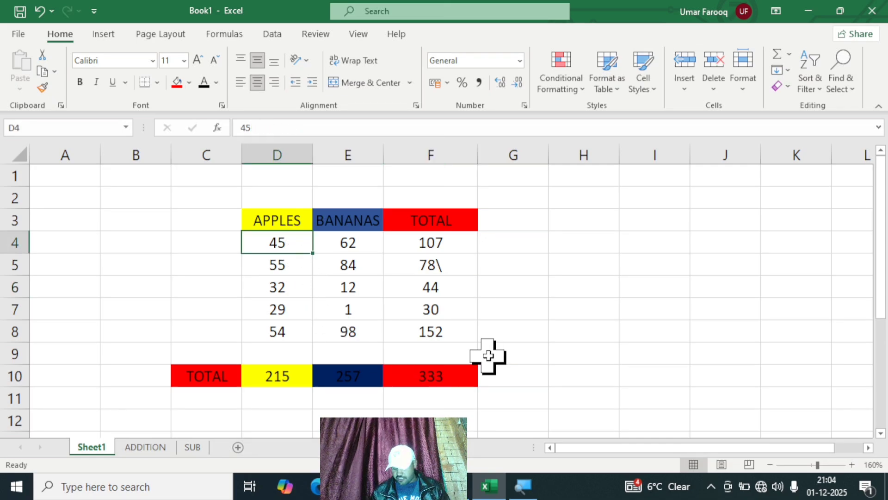
{"action": "type", "text": "12"}
{"action": "key", "text": "Return"}
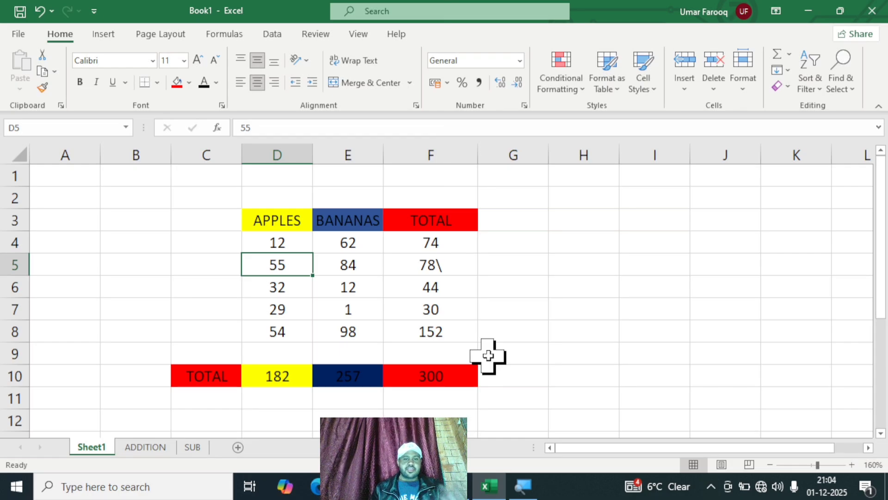
Step: Remove the stray backslash from the entry in F5 so it reads 78
{"action": "double_click", "coordinate": [457, 261]}
{"action": "key", "text": "BackSpace"}
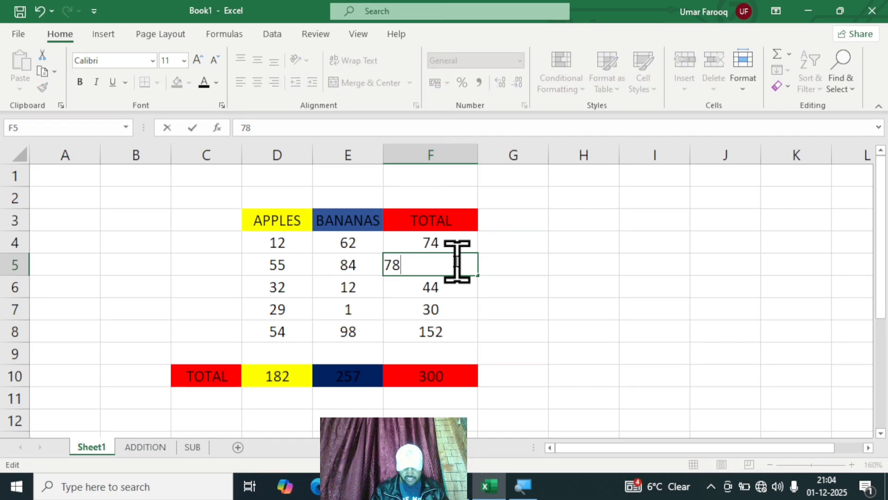
{"action": "key", "text": "Return"}
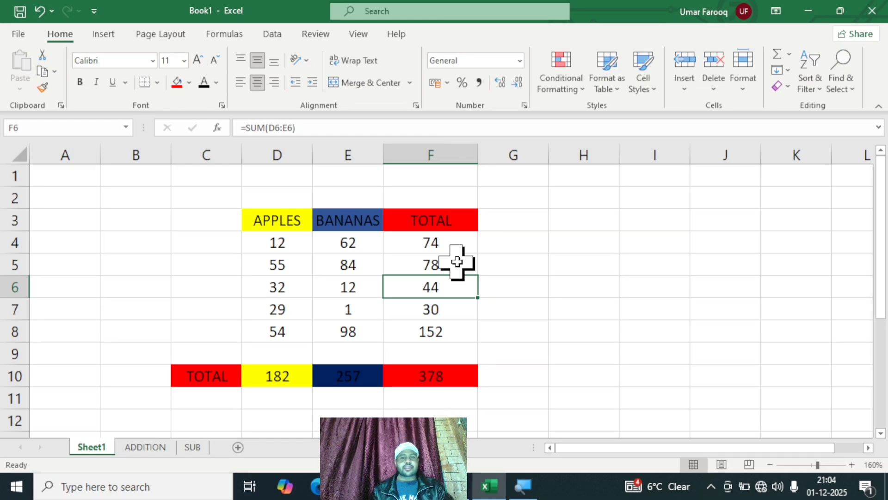
Step: Clear the contents of the row totals in F4:F8 and the column totals in D10:F10
{"action": "left_click_drag", "start_coordinate": [440, 232], "coordinate": [452, 338]}
{"action": "key", "text": "Delete"}
{"action": "left_click", "coordinate": [576, 333]}
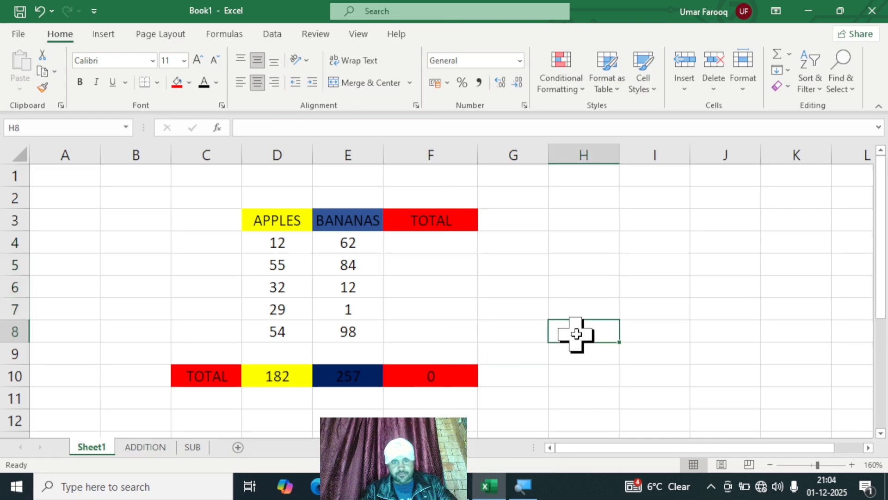
{"action": "left_click_drag", "start_coordinate": [277, 376], "coordinate": [435, 370]}
{"action": "key", "text": "Delete"}
{"action": "left_click", "coordinate": [603, 324]}
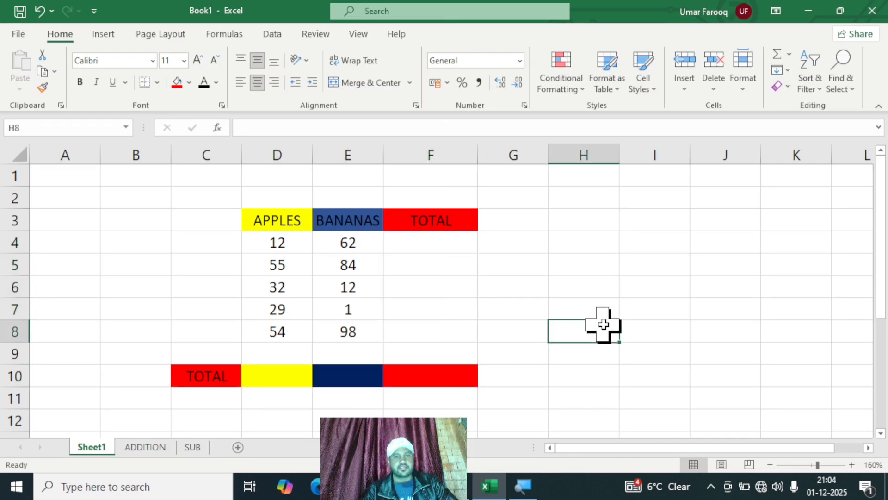
Step: Enter the formula =D4-E4 in F4 to subtract the first row's bananas from its apples
{"action": "left_click", "coordinate": [437, 244]}
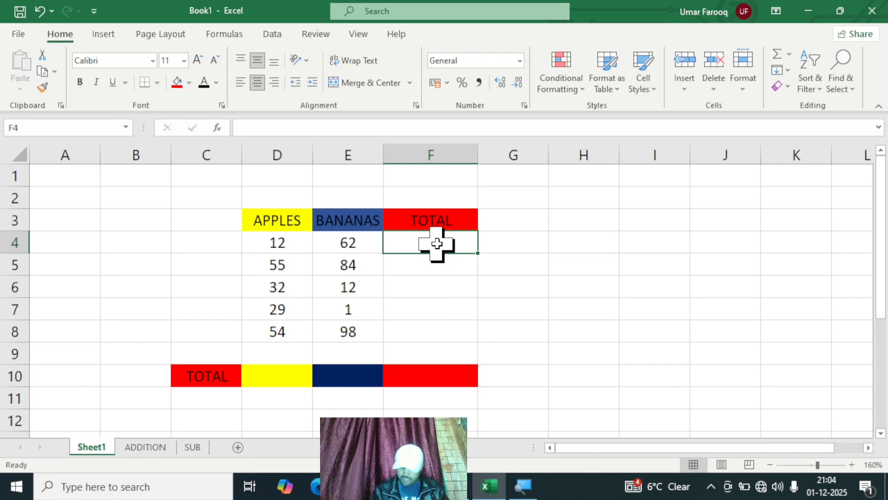
{"action": "type", "text": "="}
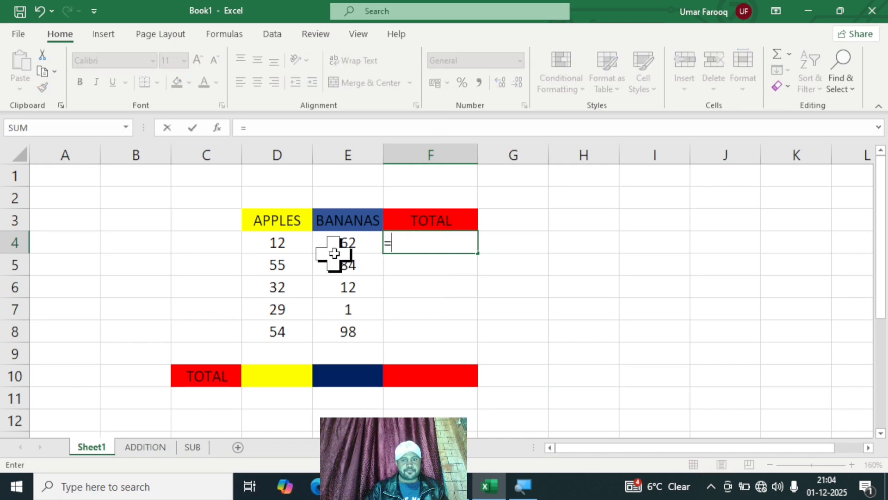
{"action": "left_click", "coordinate": [286, 241]}
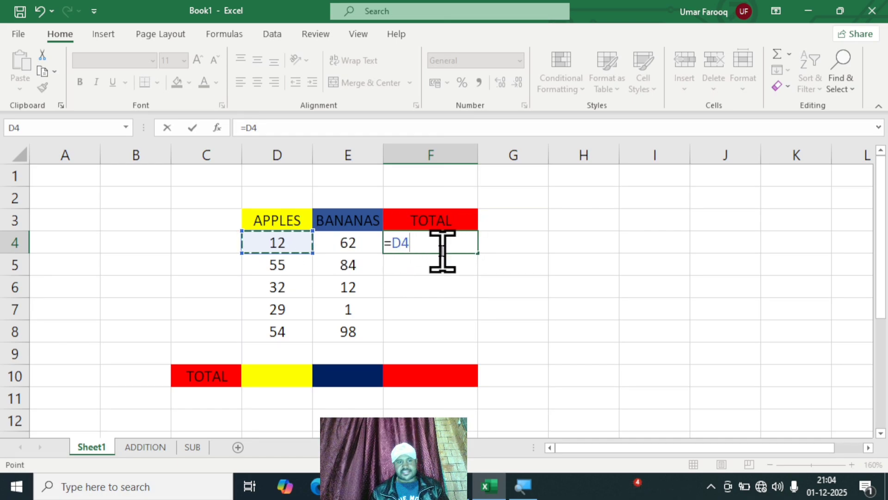
{"action": "type", "text": "-"}
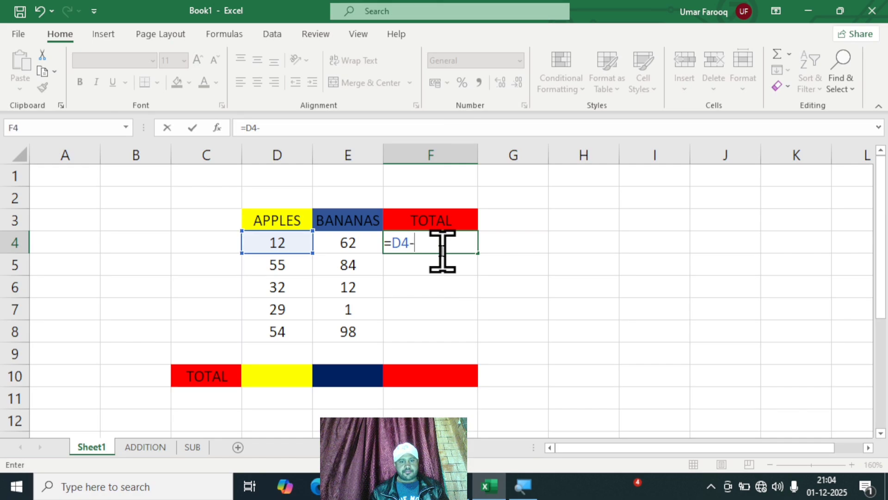
{"action": "left_click", "coordinate": [348, 244]}
{"action": "key", "text": "Return"}
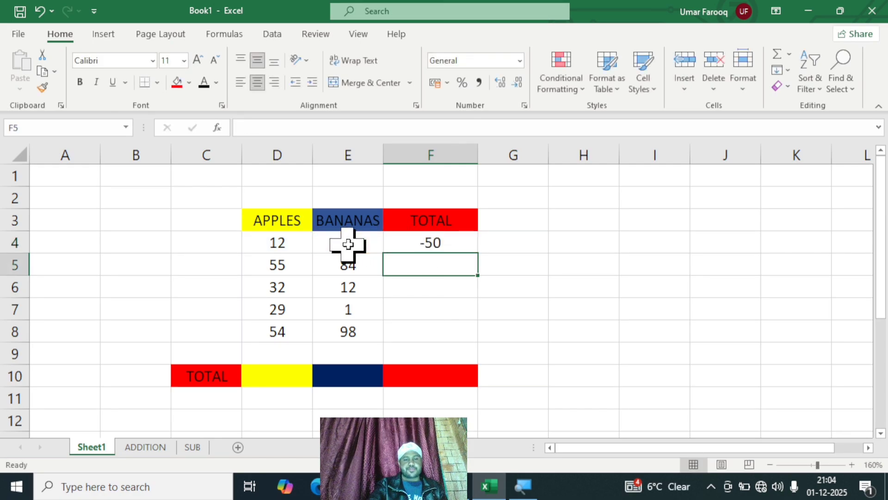
Step: Fill the subtraction formula from F4 down through F8 to cover the remaining rows
{"action": "left_click", "coordinate": [447, 243]}
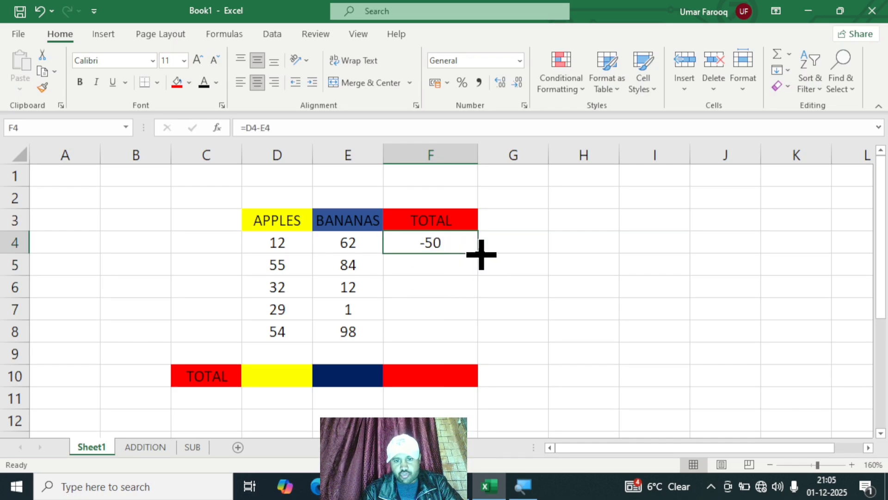
{"action": "left_click_drag", "start_coordinate": [481, 254], "coordinate": [473, 345]}
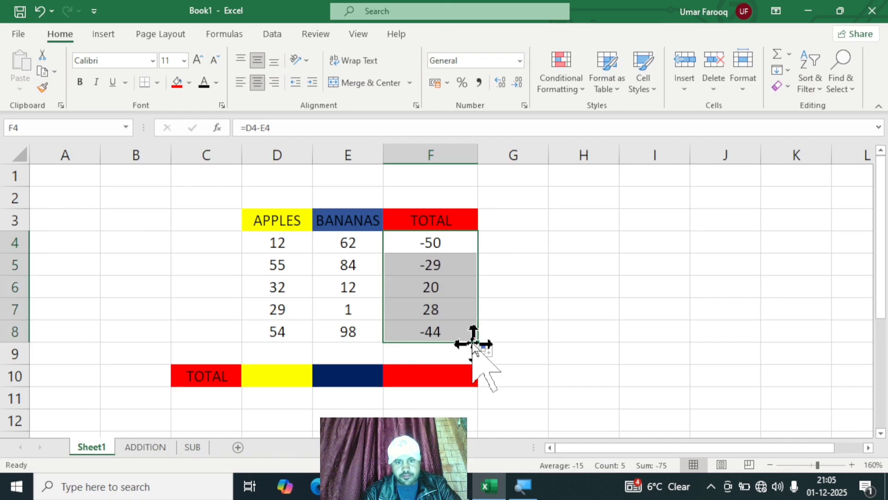
Step: Enter the formula =SUM(D4:D8) in D10 to total the APPLES column
{"action": "left_click", "coordinate": [281, 377]}
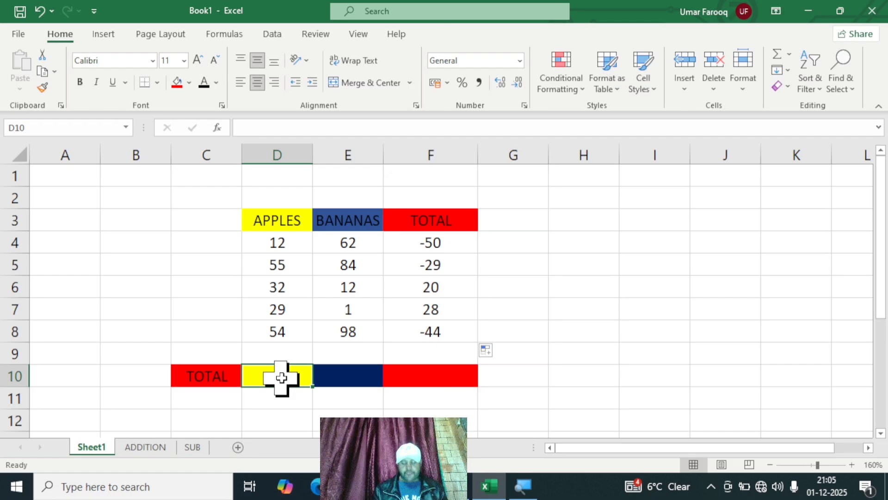
{"action": "type", "text": "="}
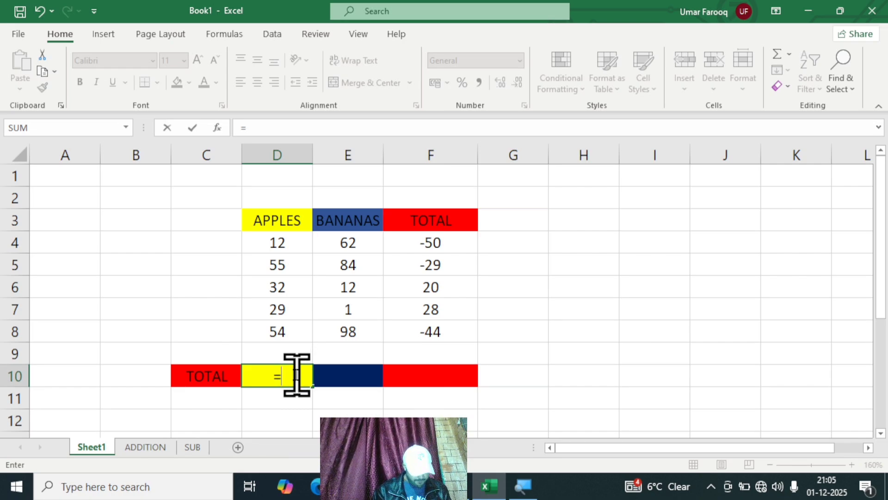
{"action": "type", "text": "SUM"}
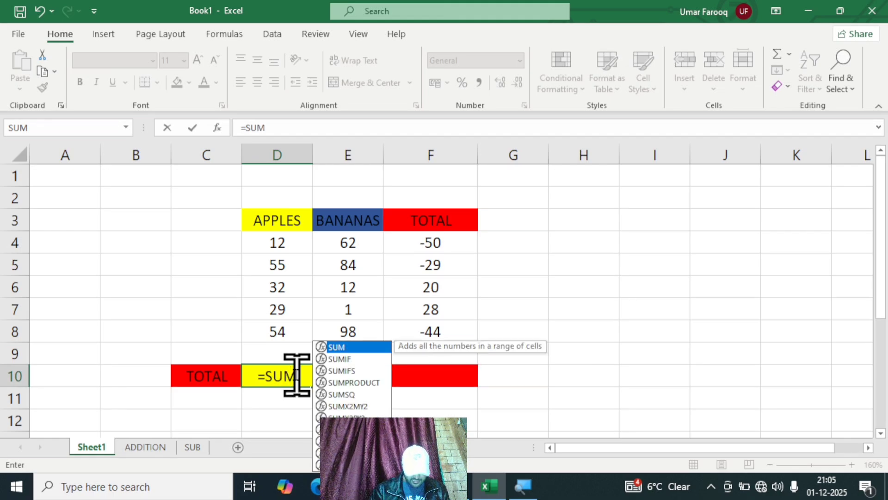
{"action": "type", "text": "("}
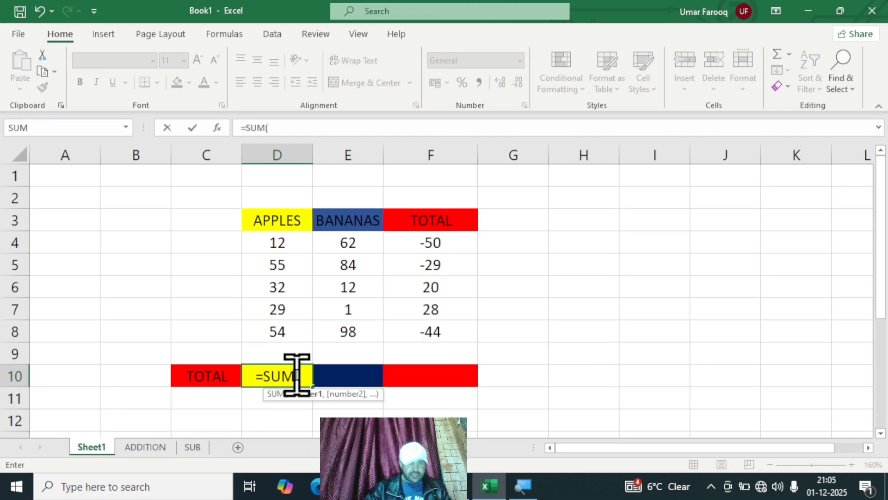
{"action": "left_click", "coordinate": [283, 245]}
{"action": "key", "text": "F8"}
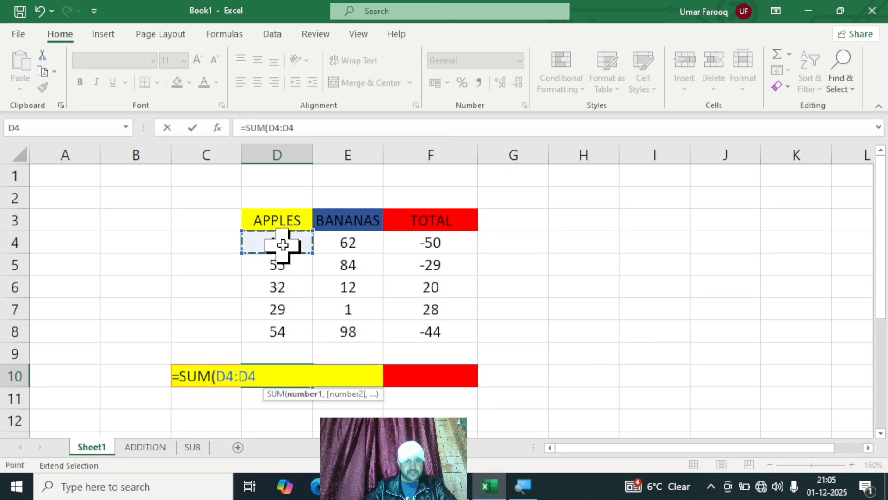
{"action": "left_click", "coordinate": [267, 337]}
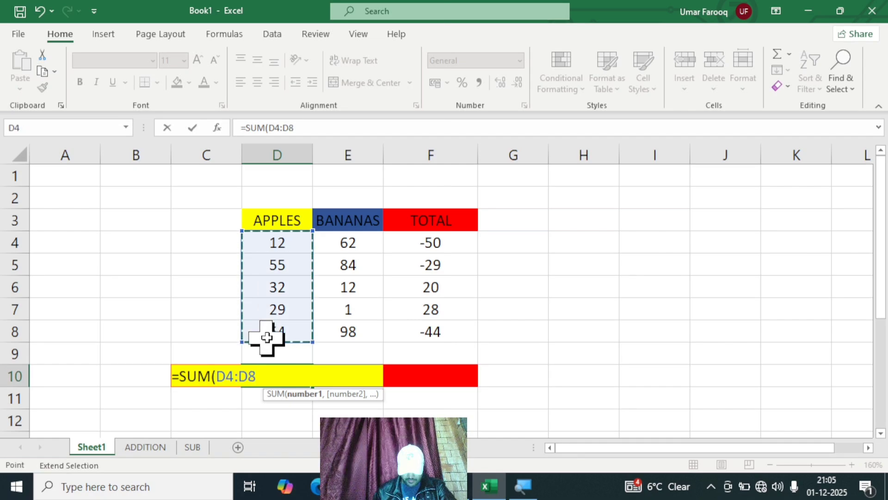
{"action": "type", "text": ")"}
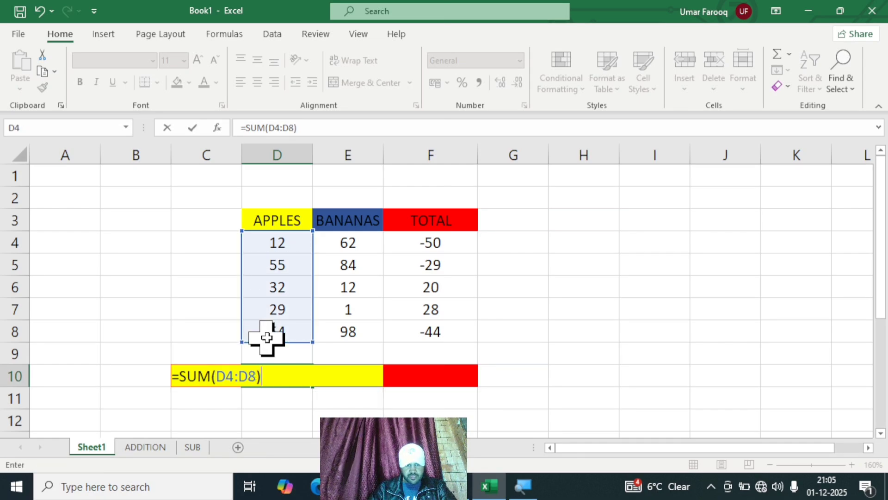
{"action": "key", "text": "Return"}
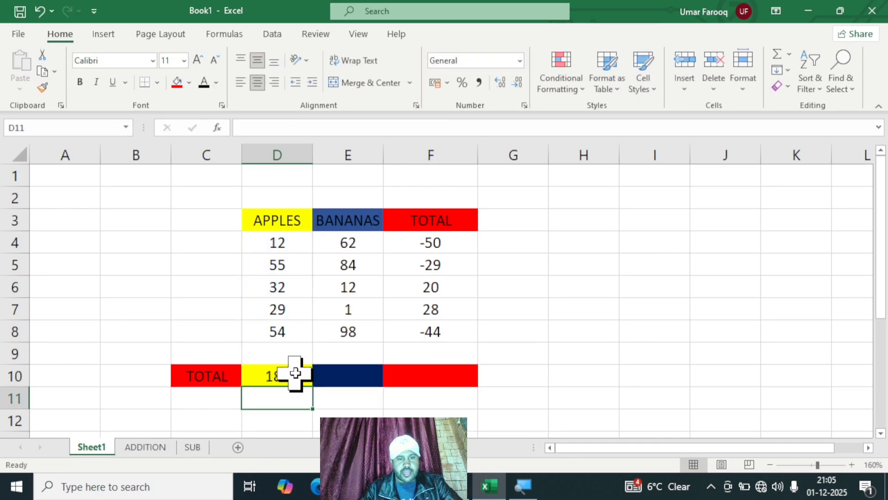
Step: Fill the column total formula from D10 across to E10 and F10
{"action": "left_click", "coordinate": [298, 374]}
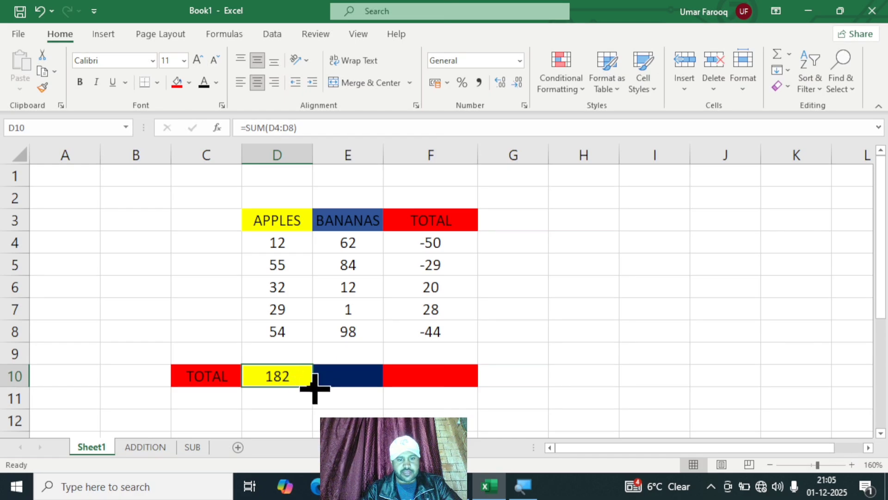
{"action": "left_click_drag", "start_coordinate": [316, 387], "coordinate": [458, 381]}
{"action": "left_click", "coordinate": [560, 368]}
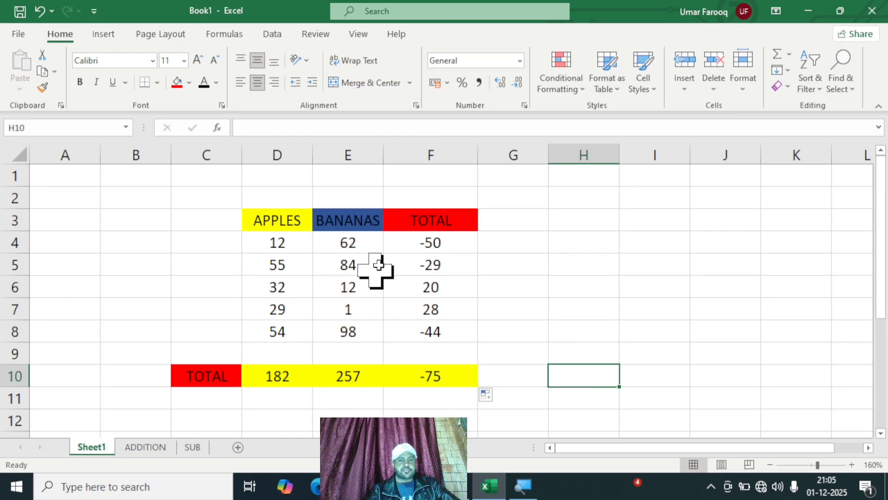
Step: Change the BANANAS value in E5 to 115 and the APPLES value in D4 to 45
{"action": "left_click", "coordinate": [353, 259]}
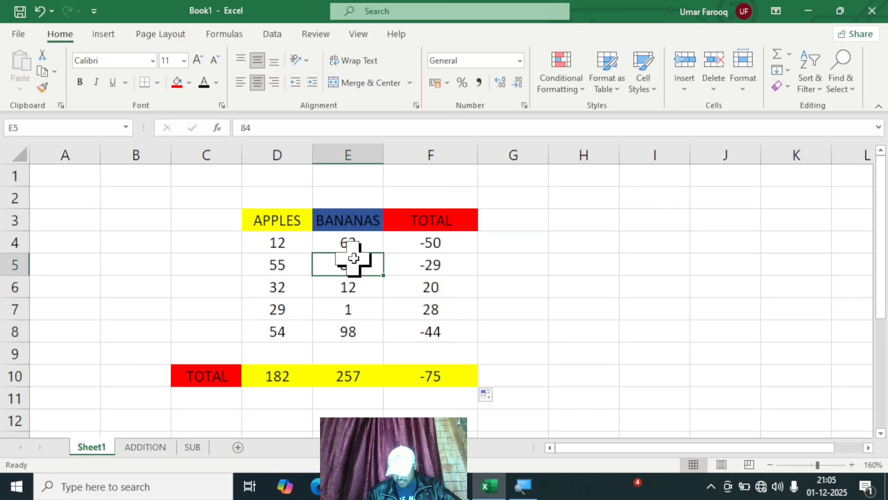
{"action": "type", "text": "115"}
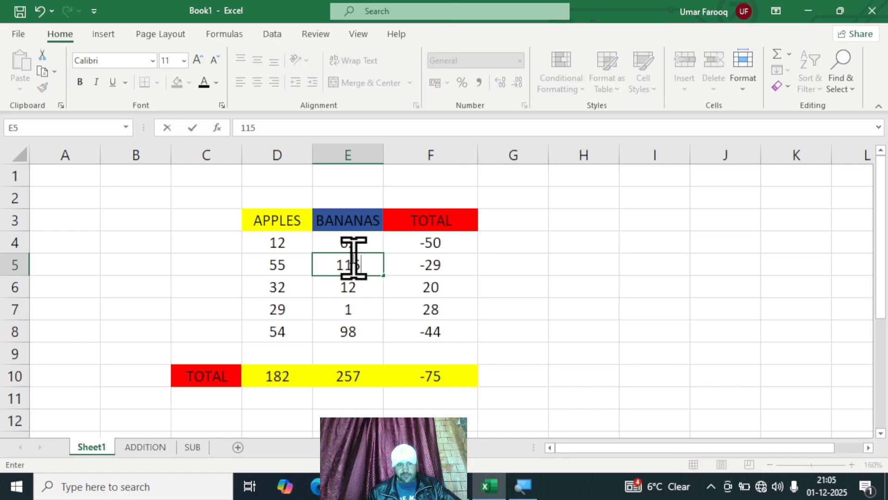
{"action": "key", "text": "Return"}
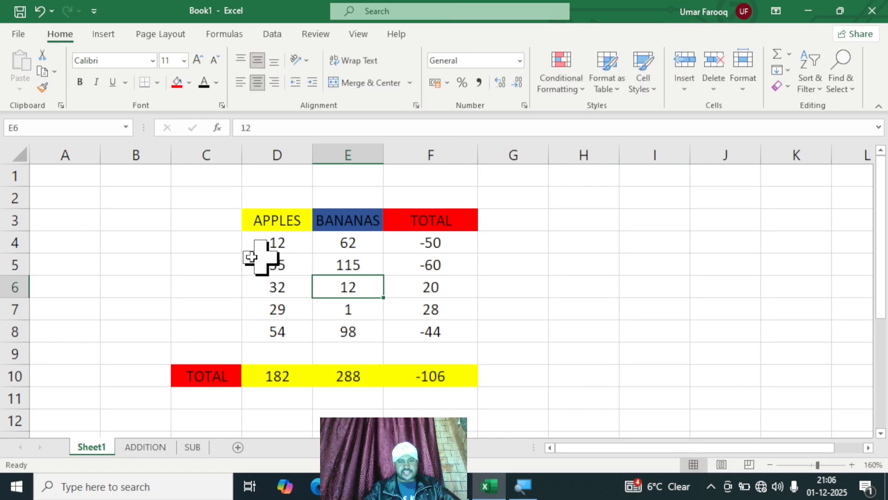
{"action": "left_click", "coordinate": [279, 241]}
{"action": "type", "text": "45"}
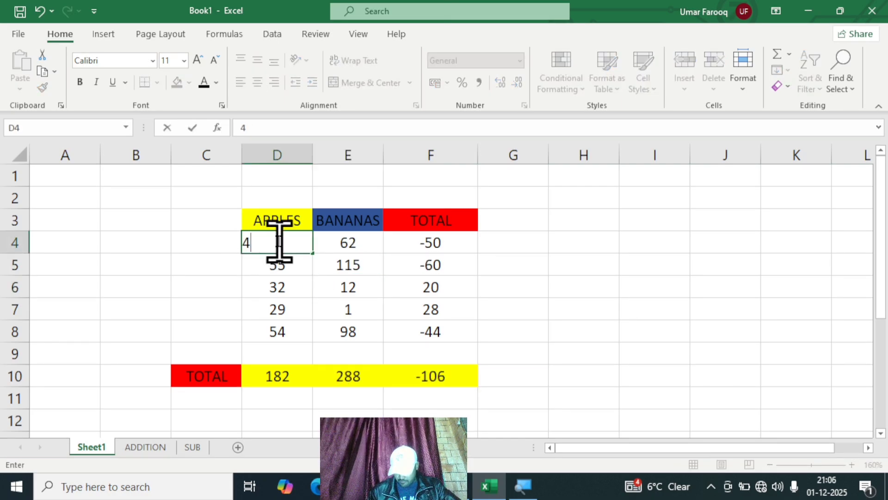
{"action": "key", "text": "Return"}
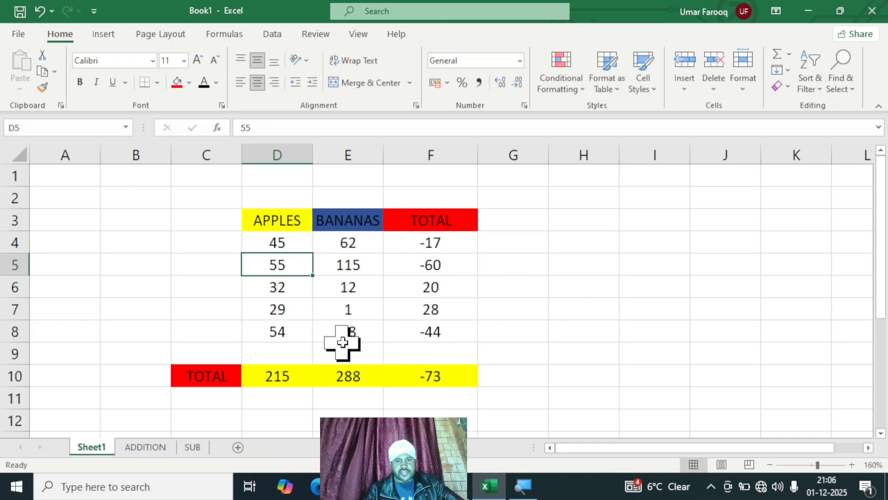
Step: Change the APPLES value in D6 to 85
{"action": "left_click", "coordinate": [286, 284]}
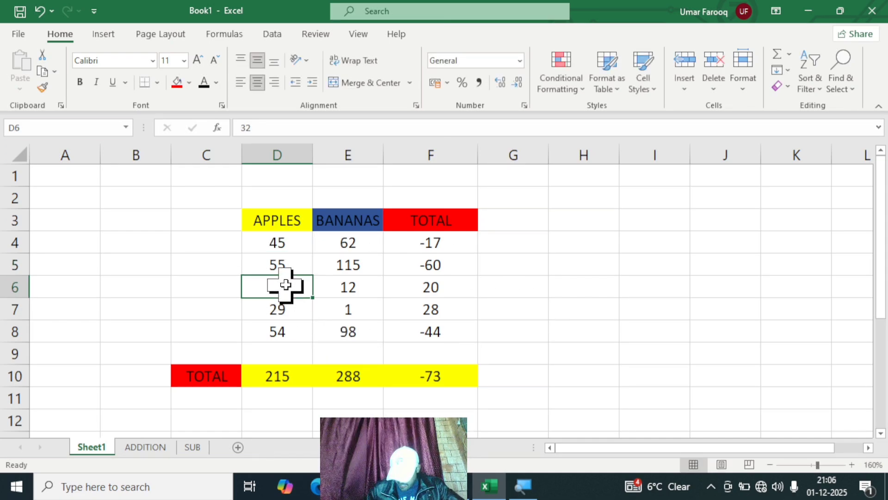
{"action": "type", "text": "85"}
{"action": "key", "text": "Return"}
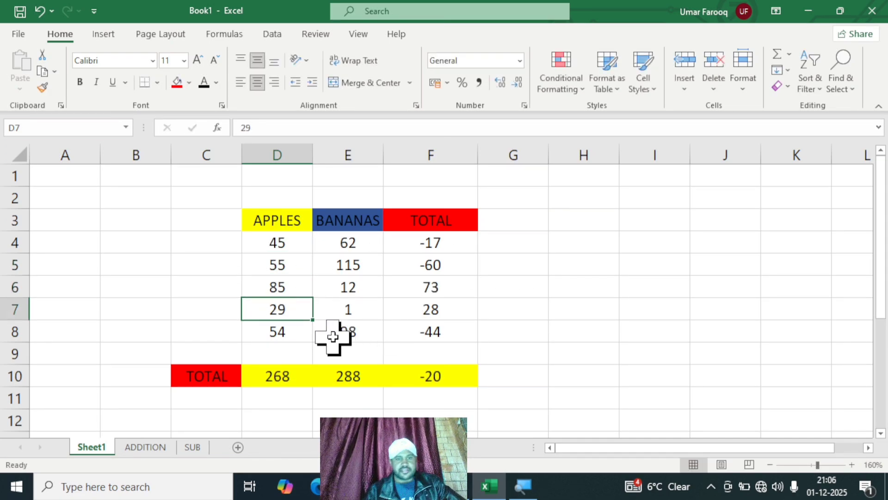
Step: Overwrite the subtraction formula in F6 with the fixed value 116
{"action": "left_click", "coordinate": [427, 284]}
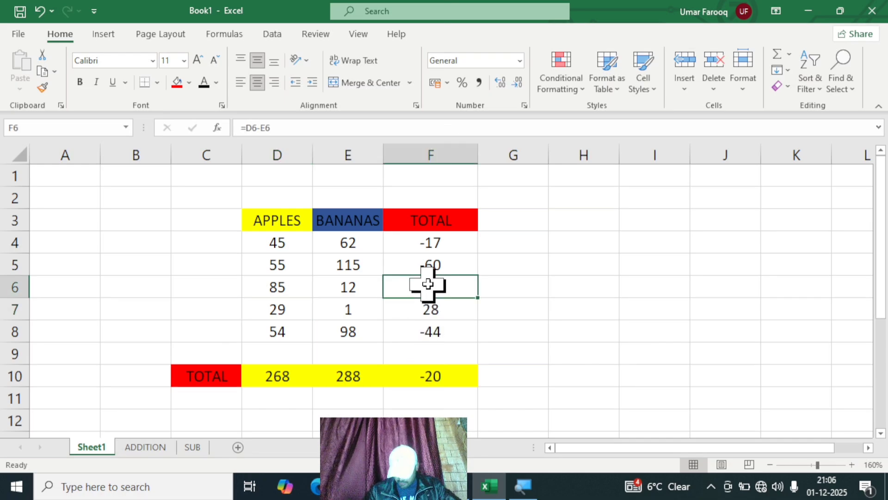
{"action": "type", "text": "116"}
{"action": "key", "text": "Return"}
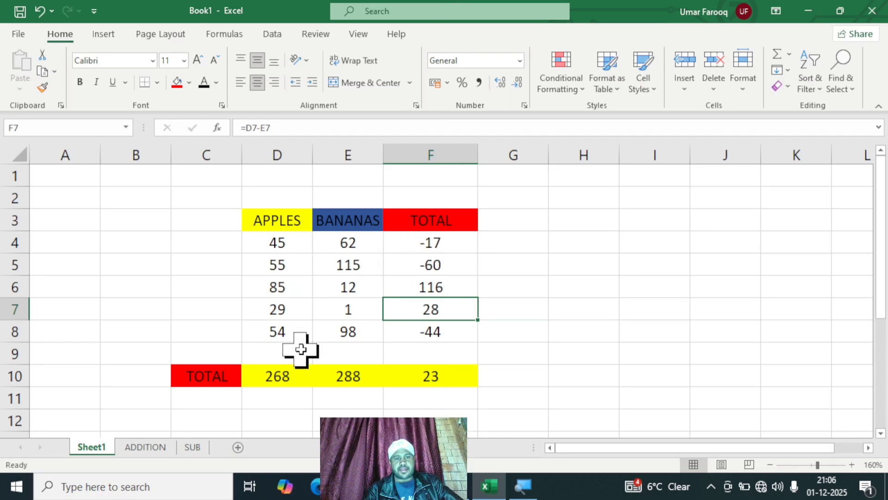
{"action": "left_click", "coordinate": [658, 361]}
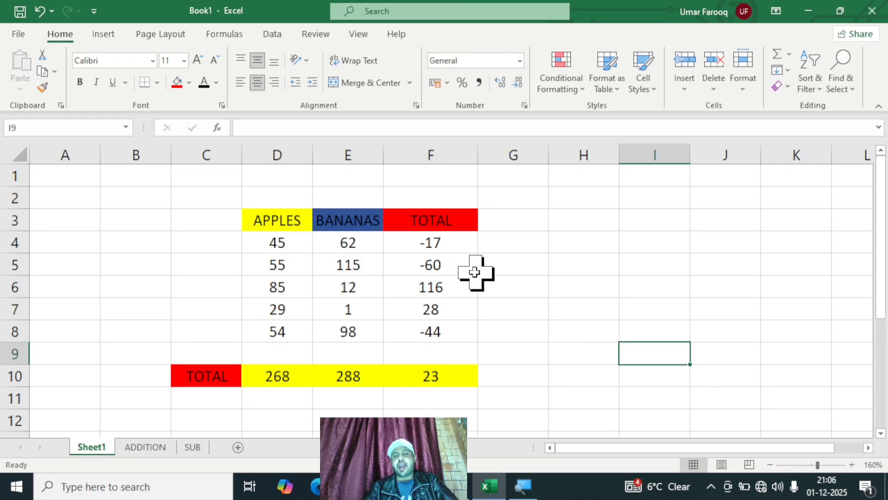
{"action": "left_click", "coordinate": [444, 239]}
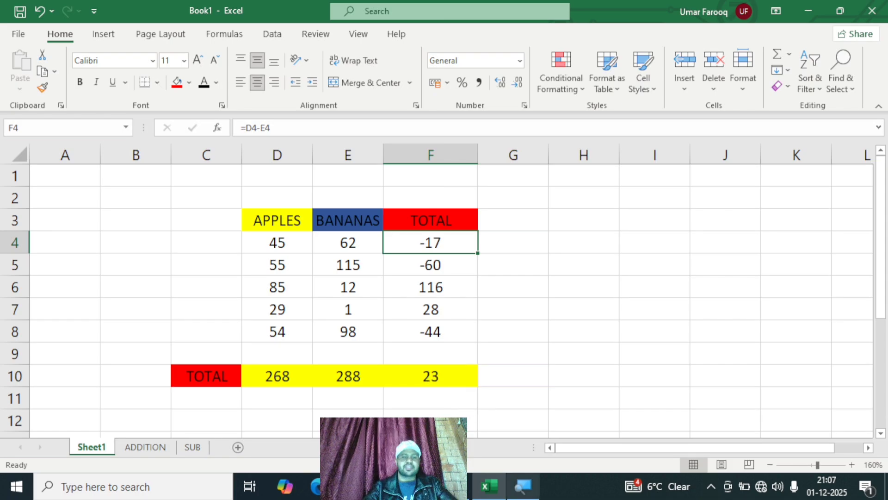
{"action": "mouse_move", "coordinate": [523, 486]}
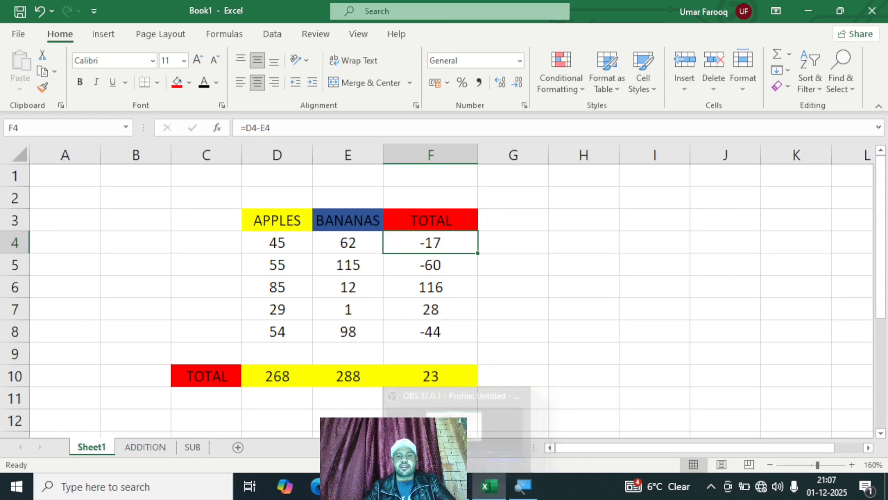
{"action": "left_click", "coordinate": [456, 486]}
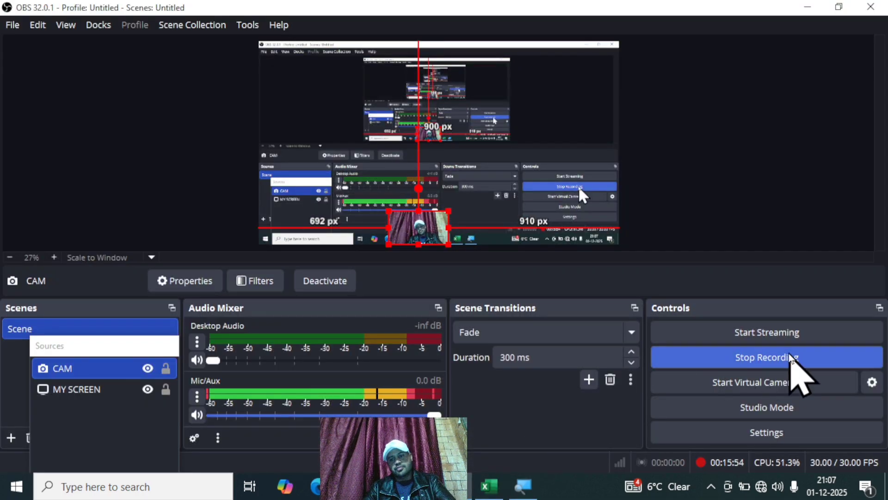